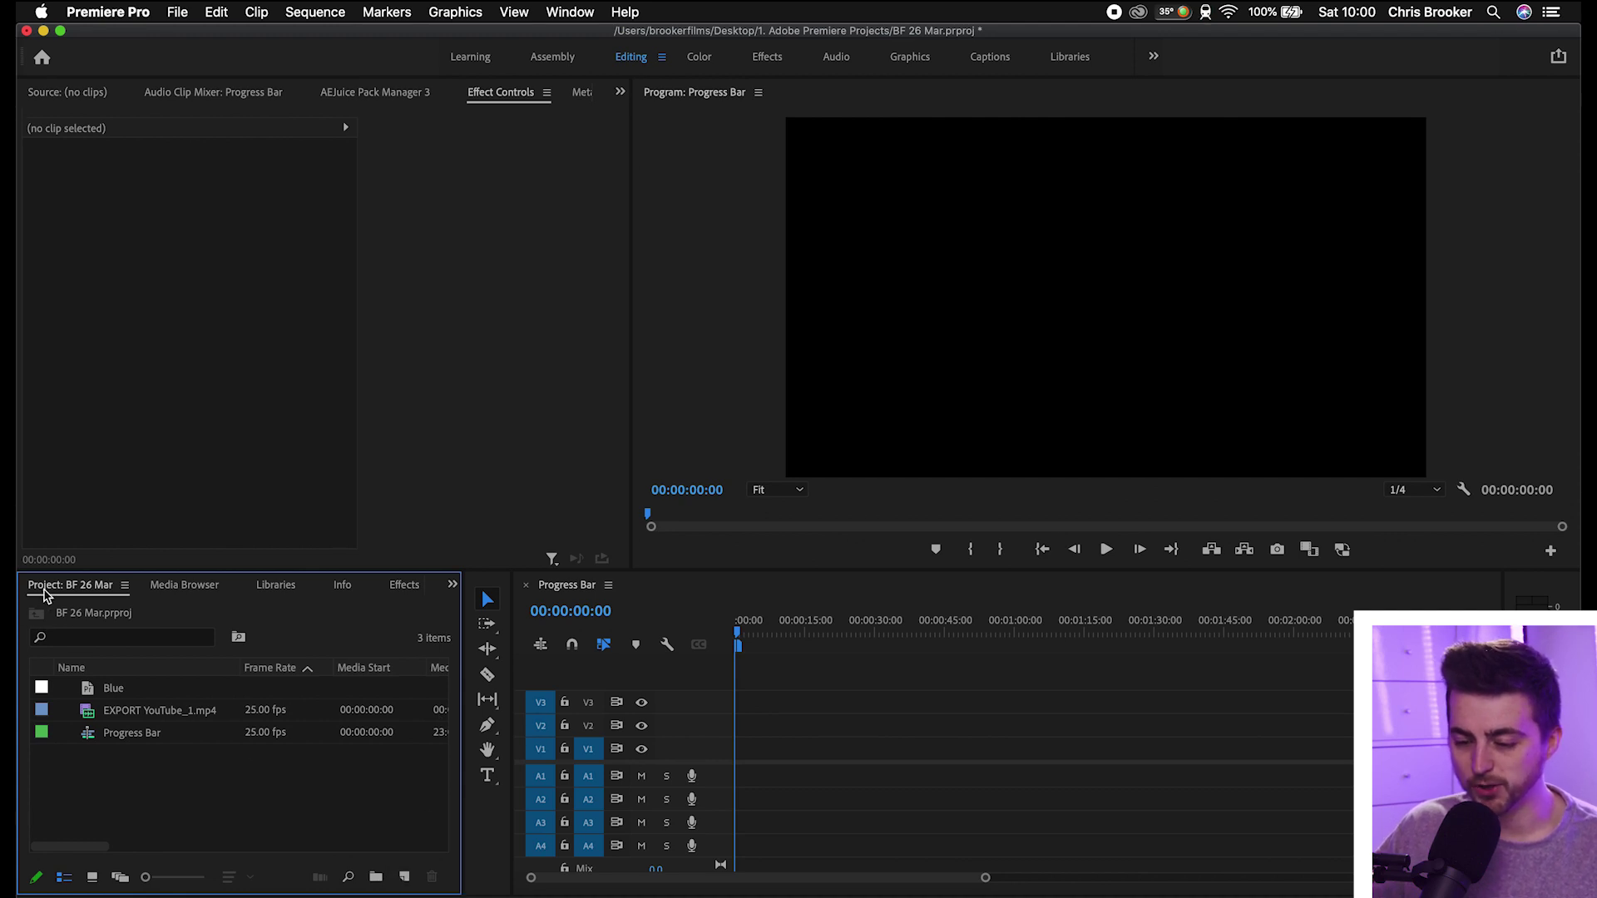
# Create a color matte 1920 pixels wide and 100 pixels high in bright cyan, named Blue.
pyautogui.click(404, 879)
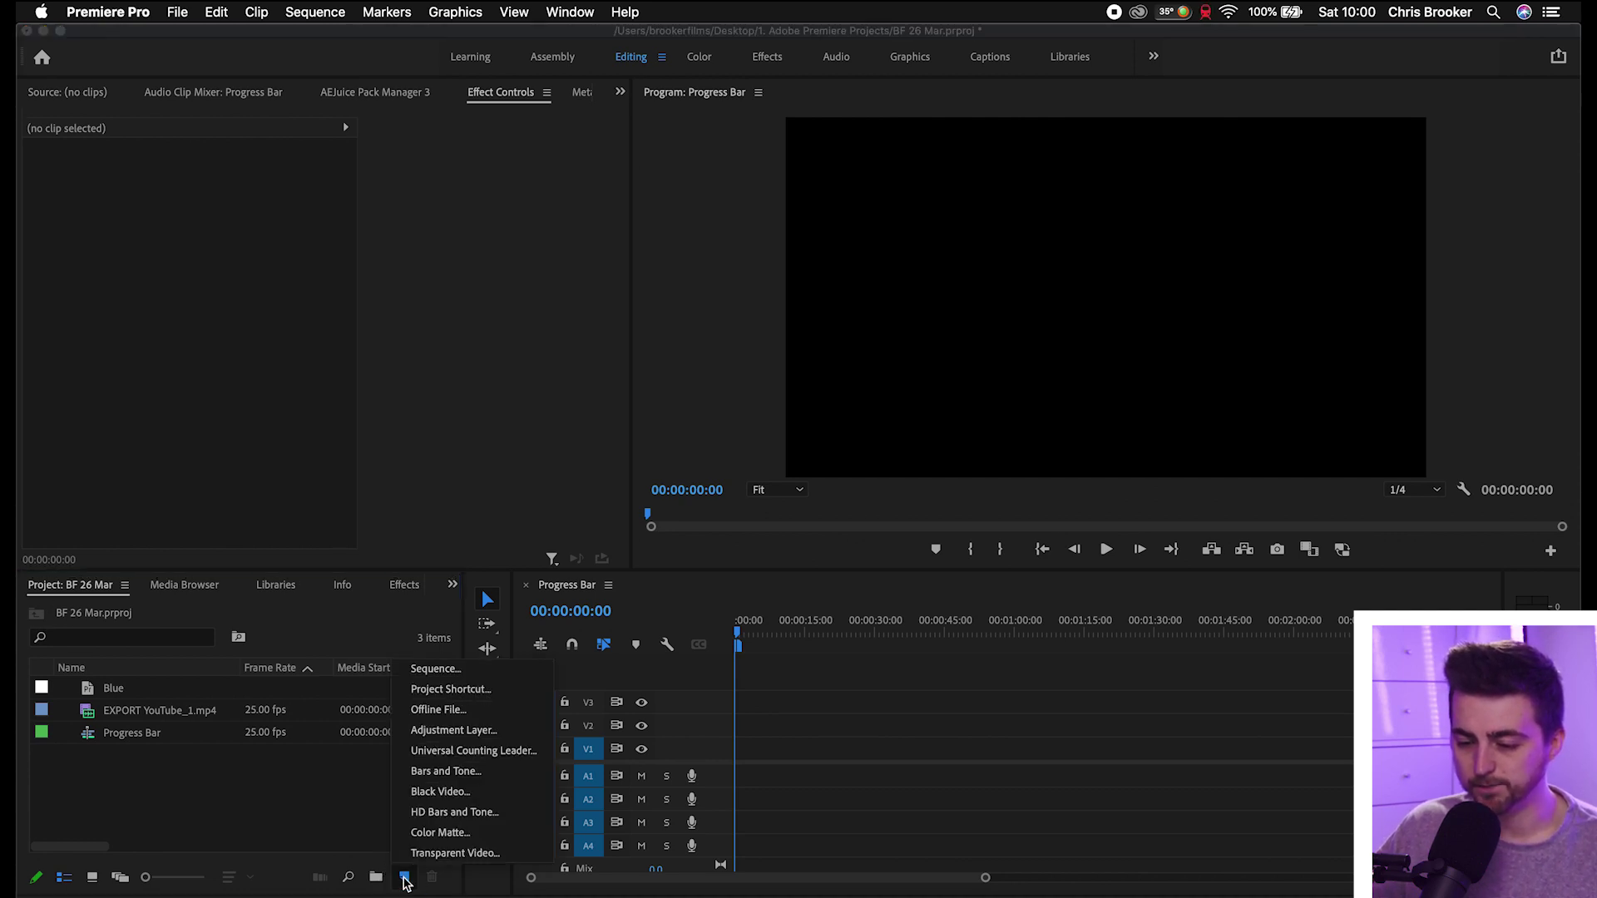
pyautogui.click(440, 833)
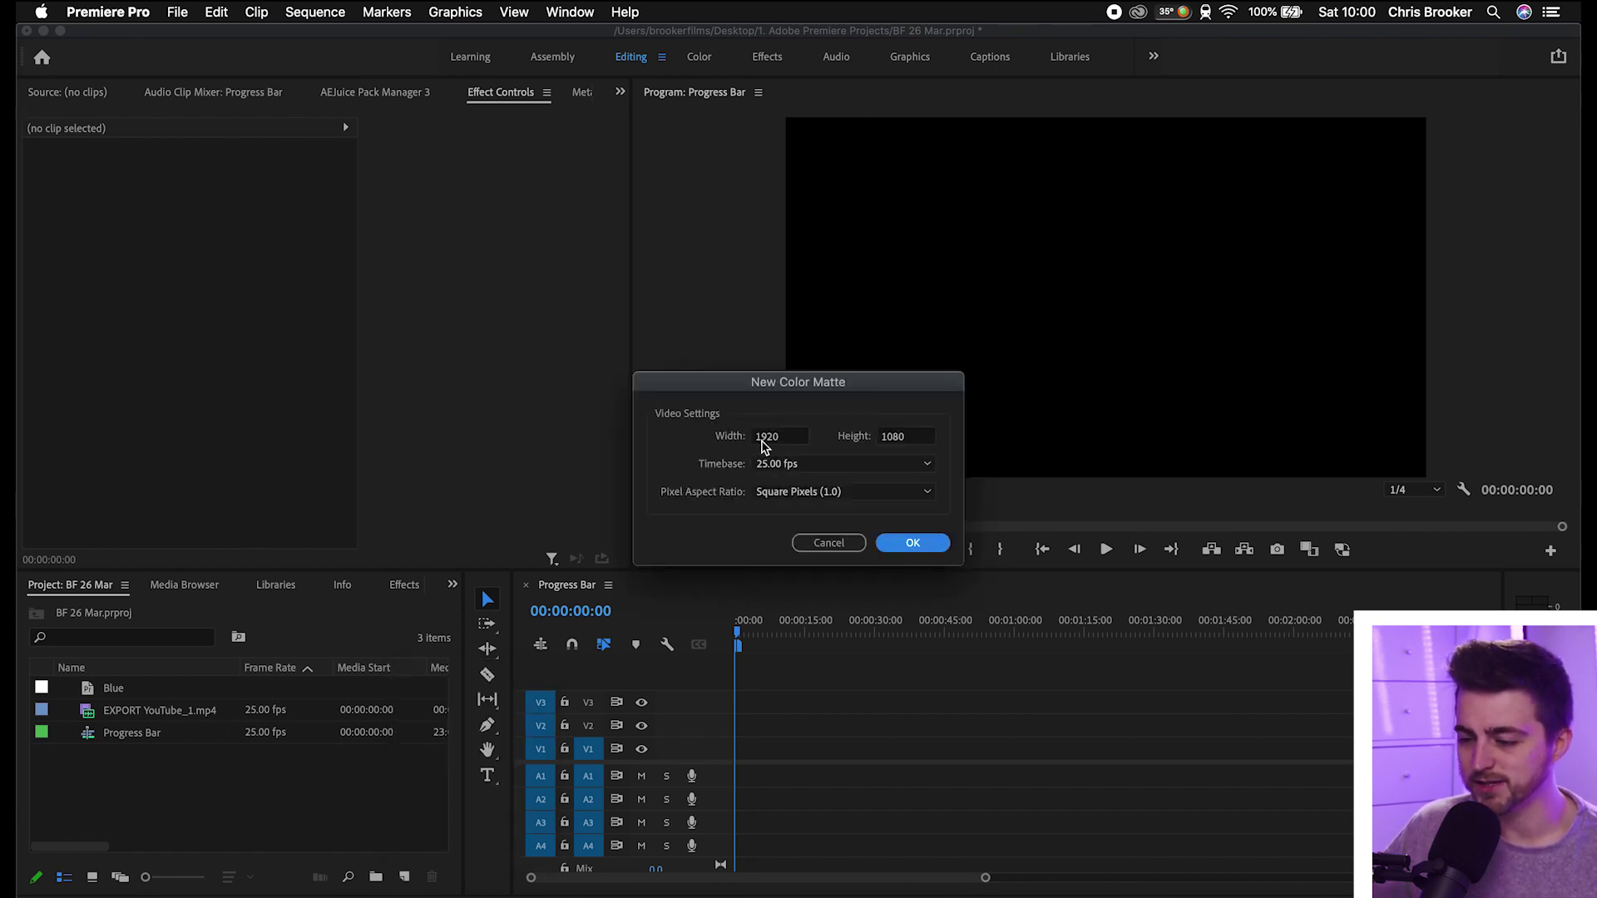
pyautogui.click(905, 437)
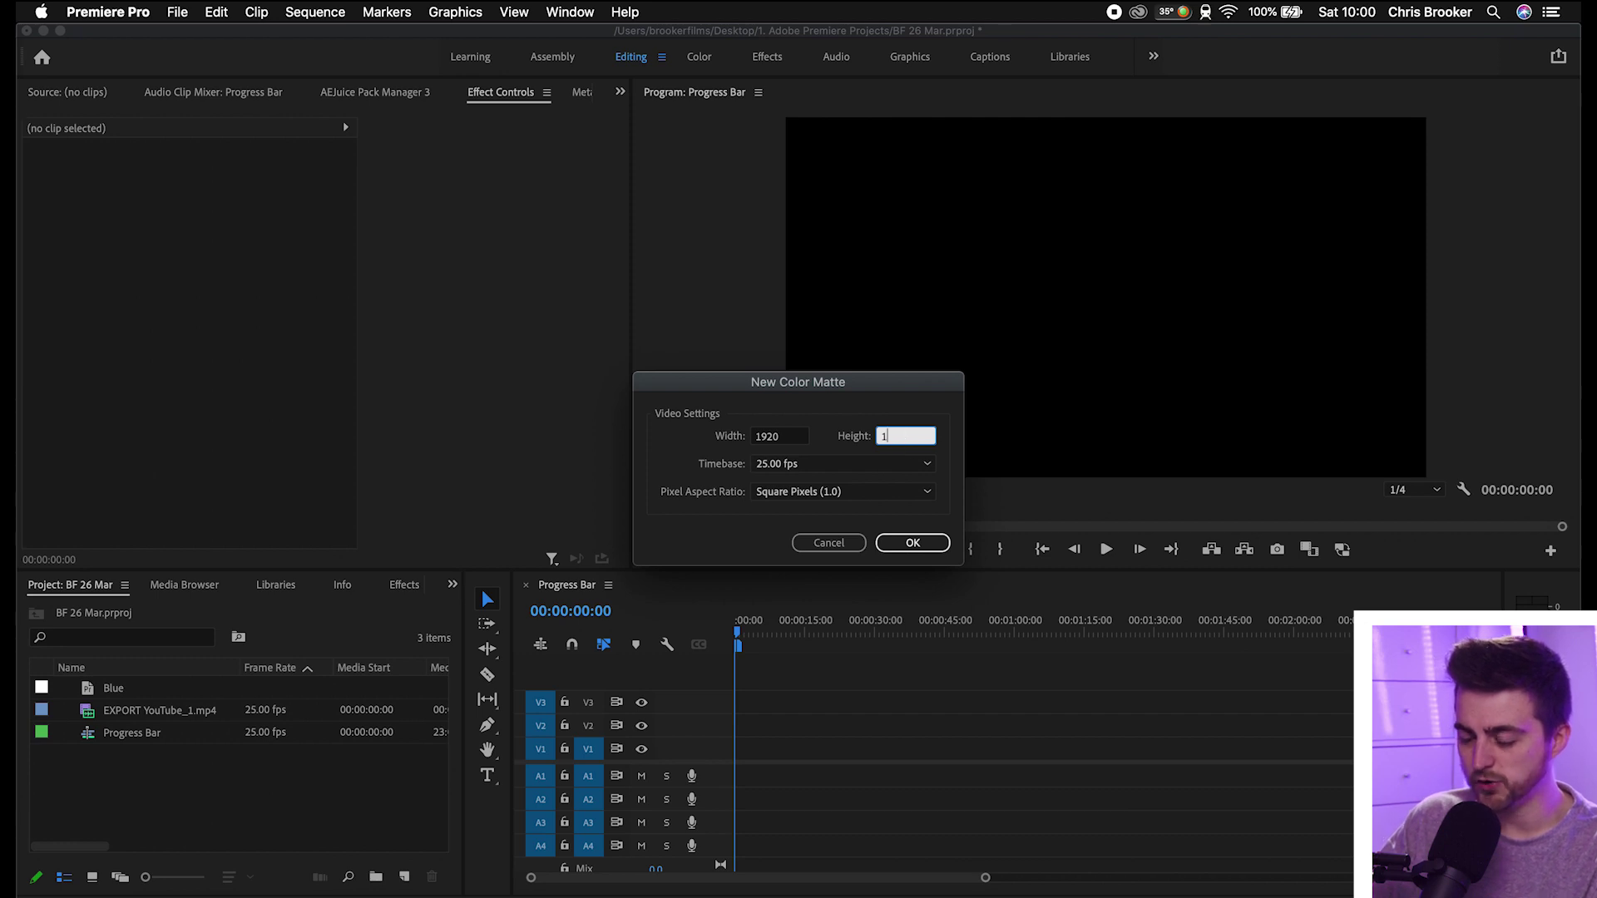
pyautogui.press('Return')
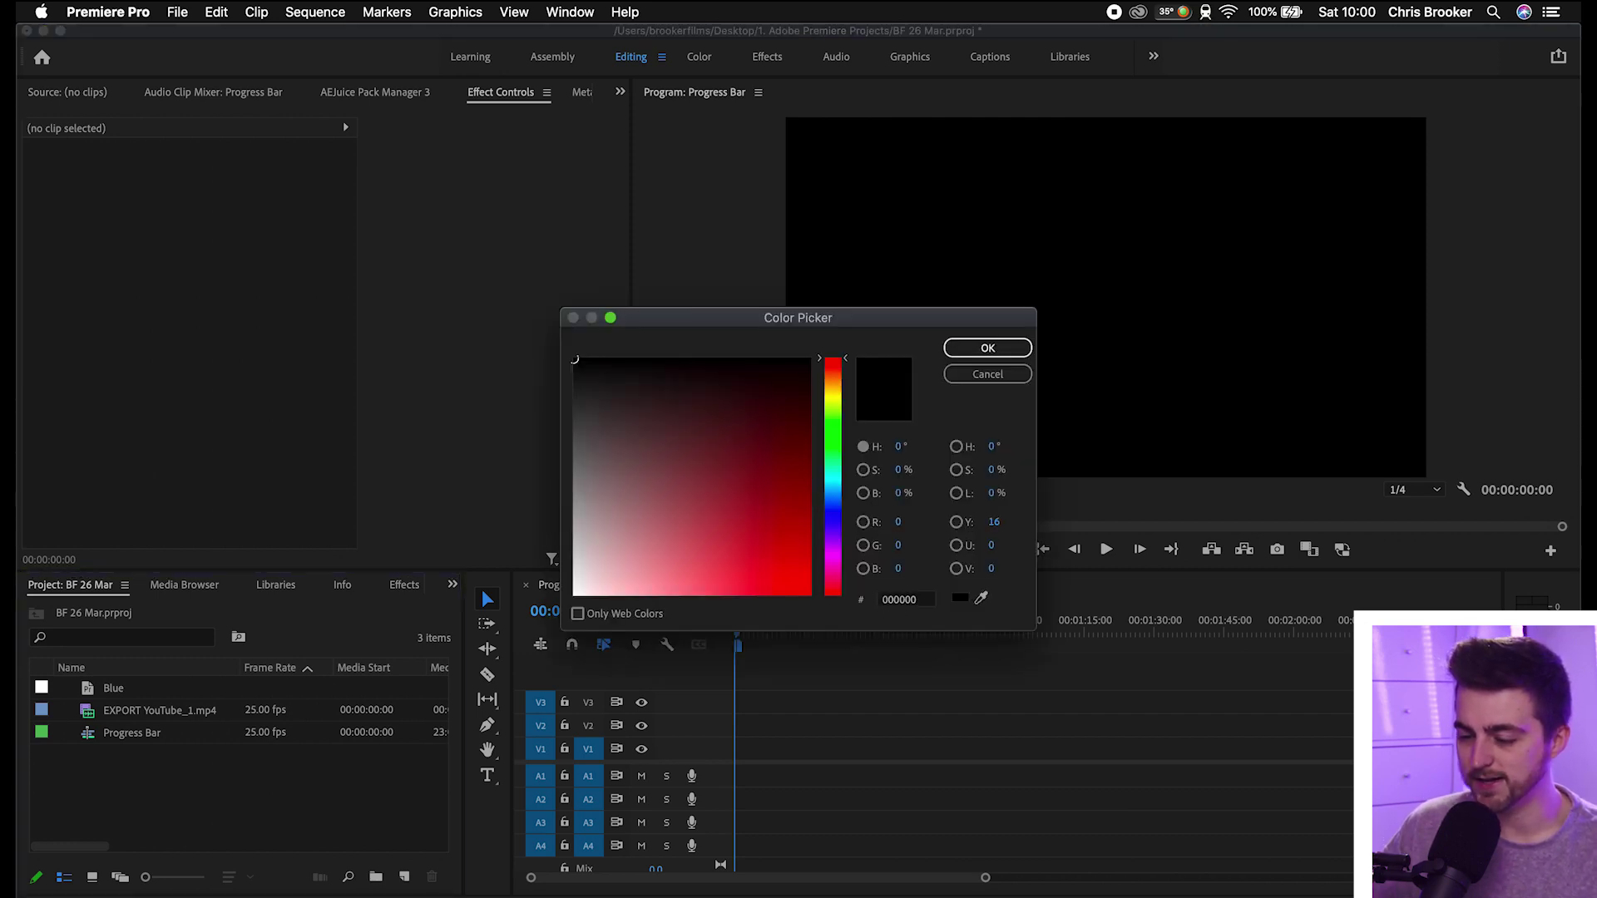
pyautogui.moveTo(840, 413); pyautogui.dragTo(832, 484)
pyautogui.moveTo(741, 510); pyautogui.dragTo(854, 655)
pyautogui.click(1007, 345)
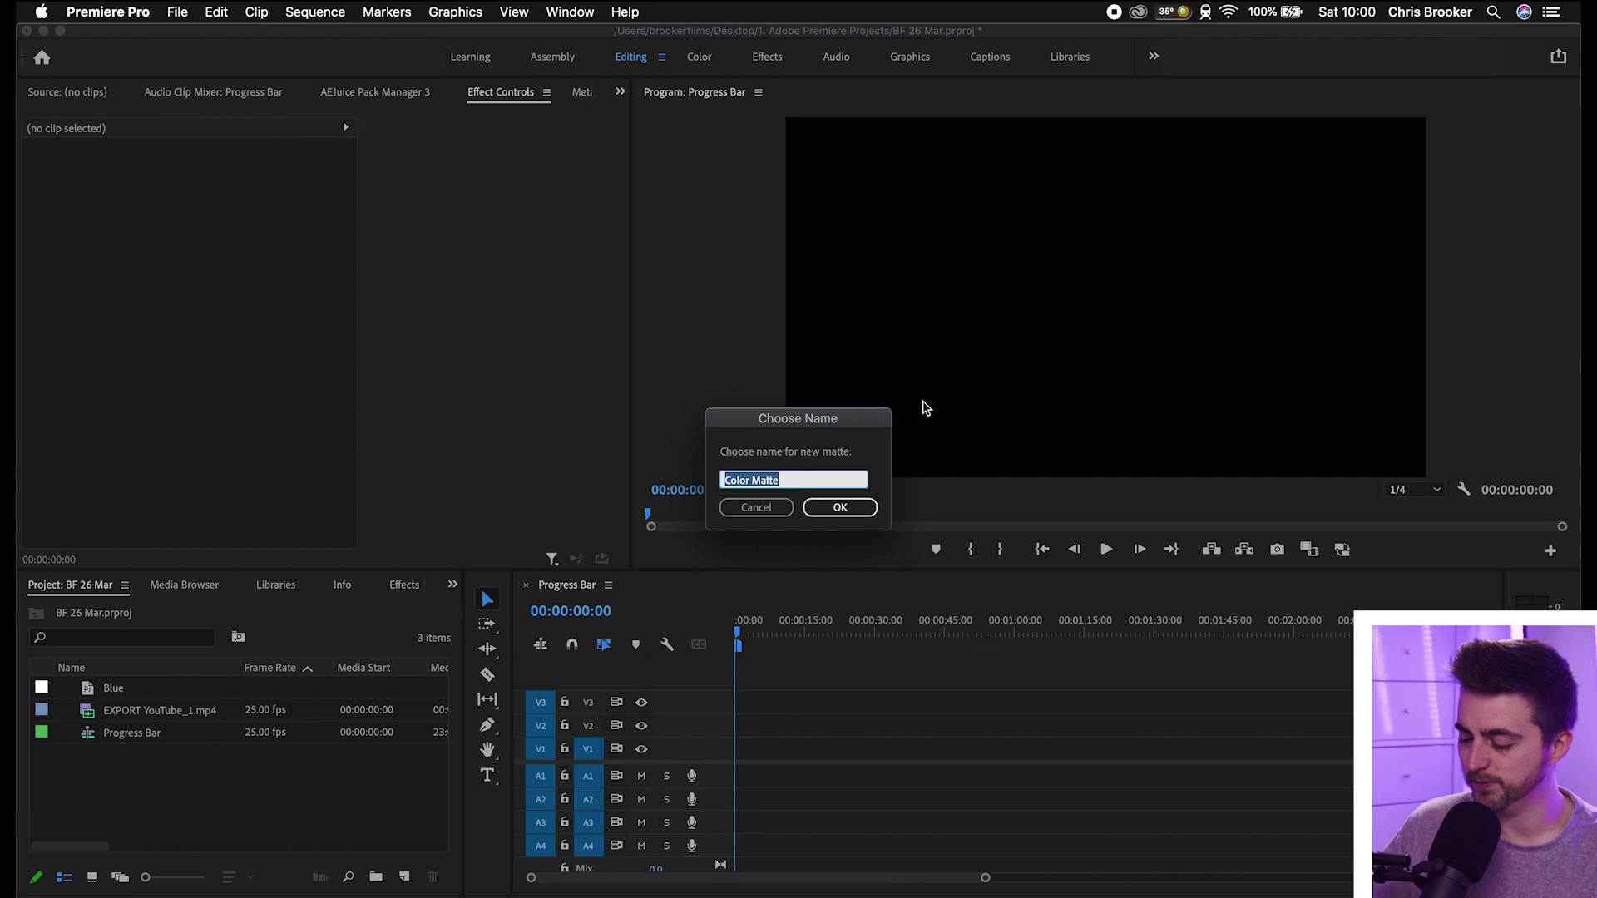
pyautogui.write('Blue')
pyautogui.press('Return')
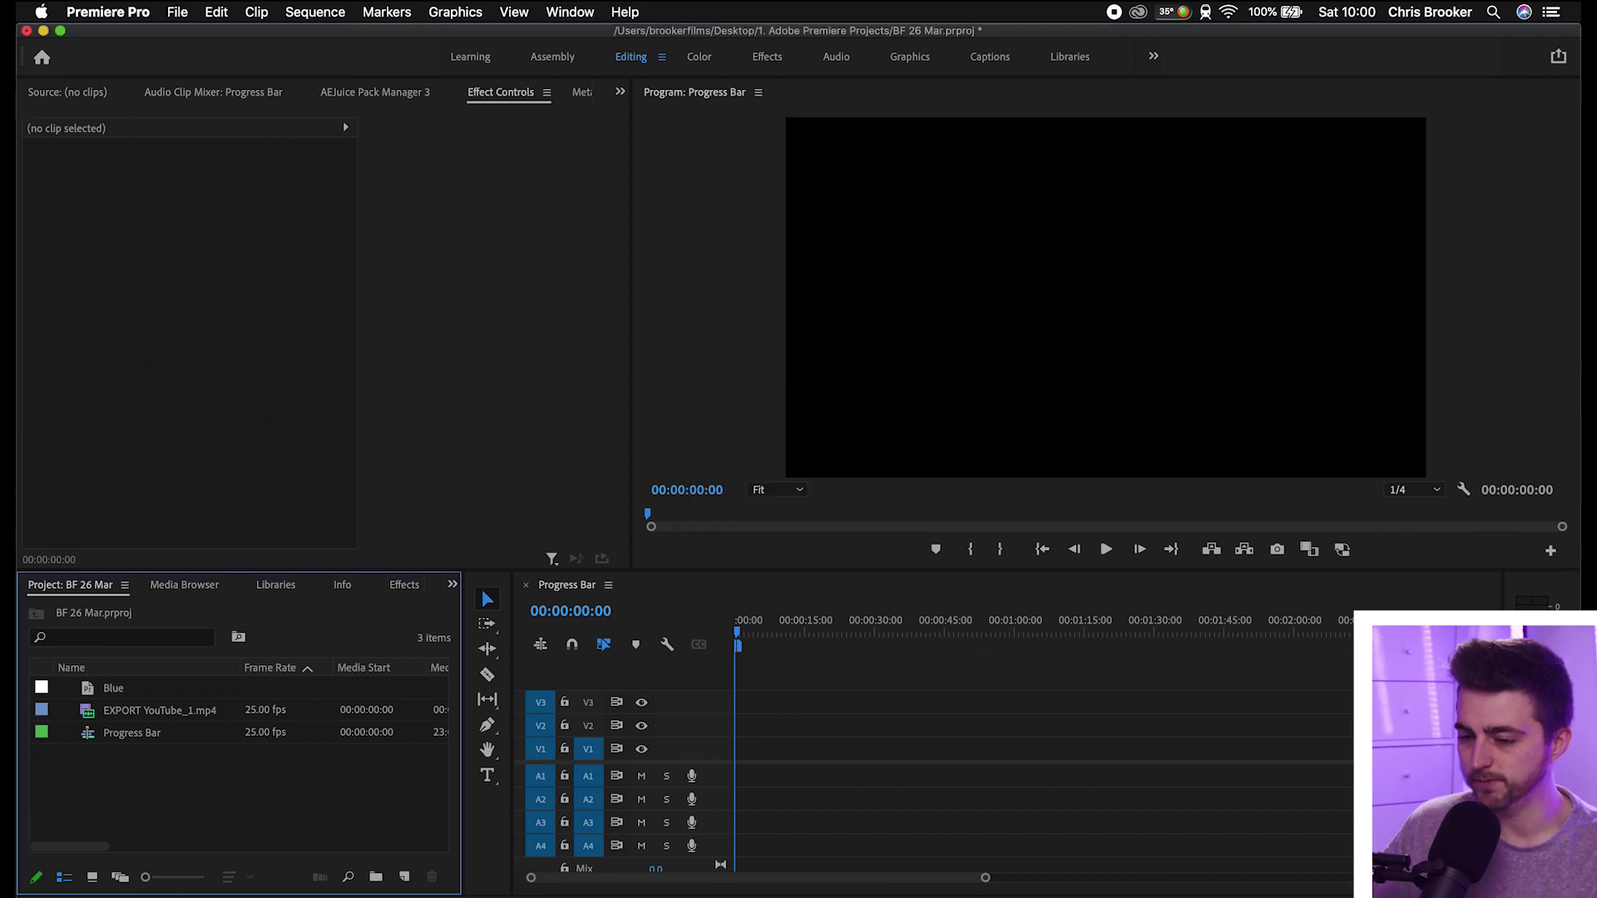
# Place the new Blue matte at the start of video track V1 and select the clip.
pyautogui.moveTo(118, 715); pyautogui.dragTo(729, 763)
pyautogui.press('=')
pyautogui.press('=')
pyautogui.press('=')
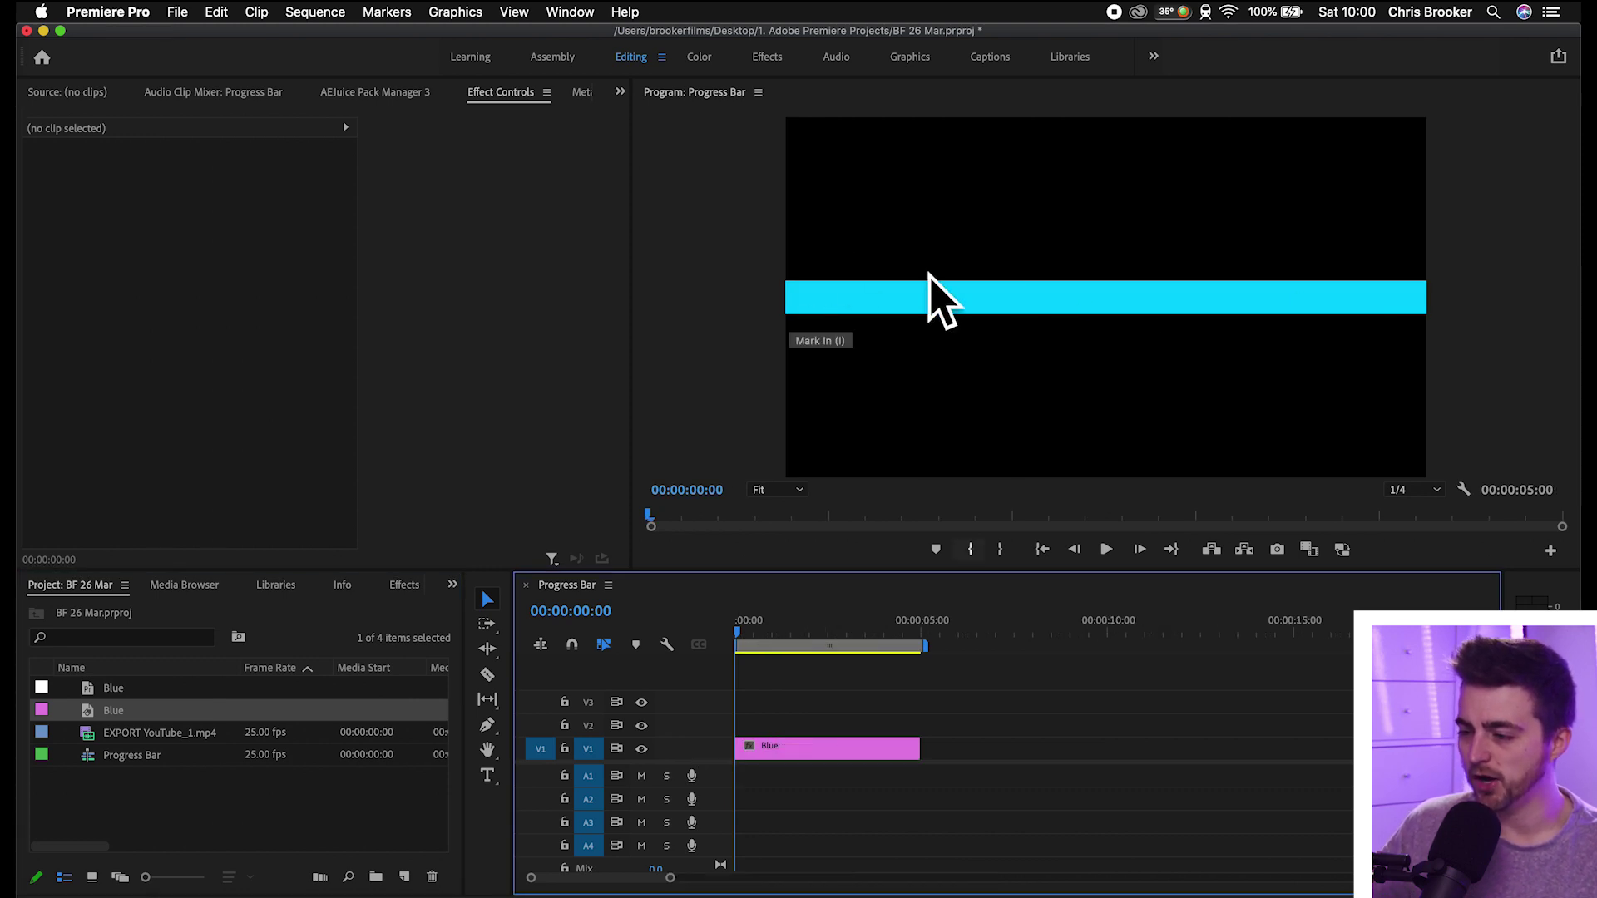
pyautogui.click(856, 753)
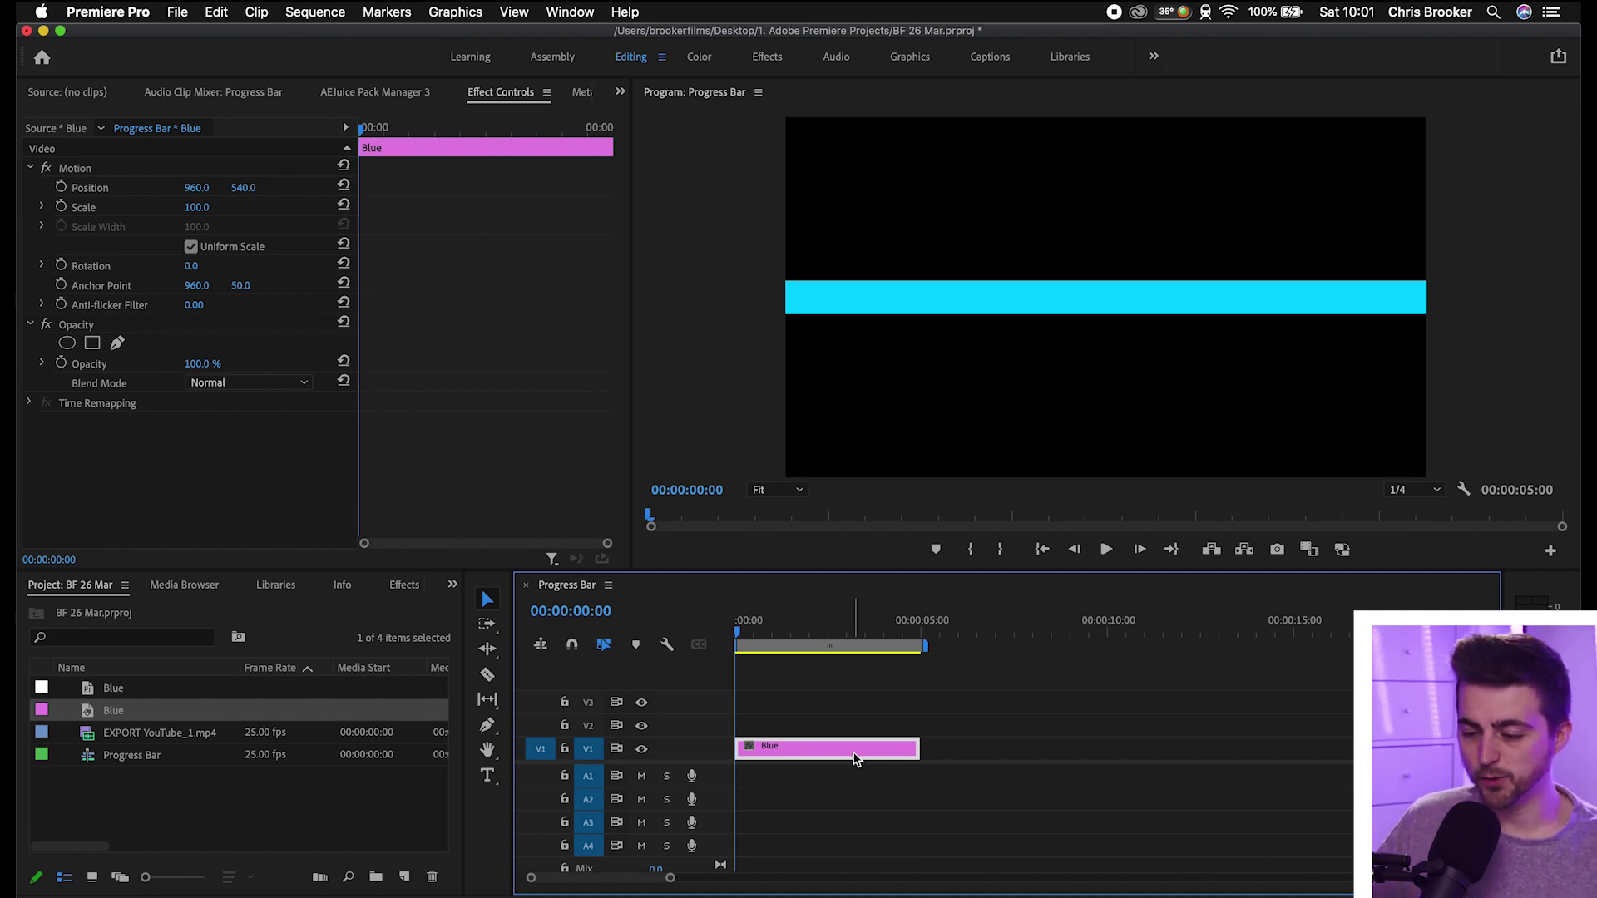
# Start a second color matte, keeping the 1920 width and reducing its height to a thin strip.
pyautogui.click(443, 819)
pyautogui.click(404, 877)
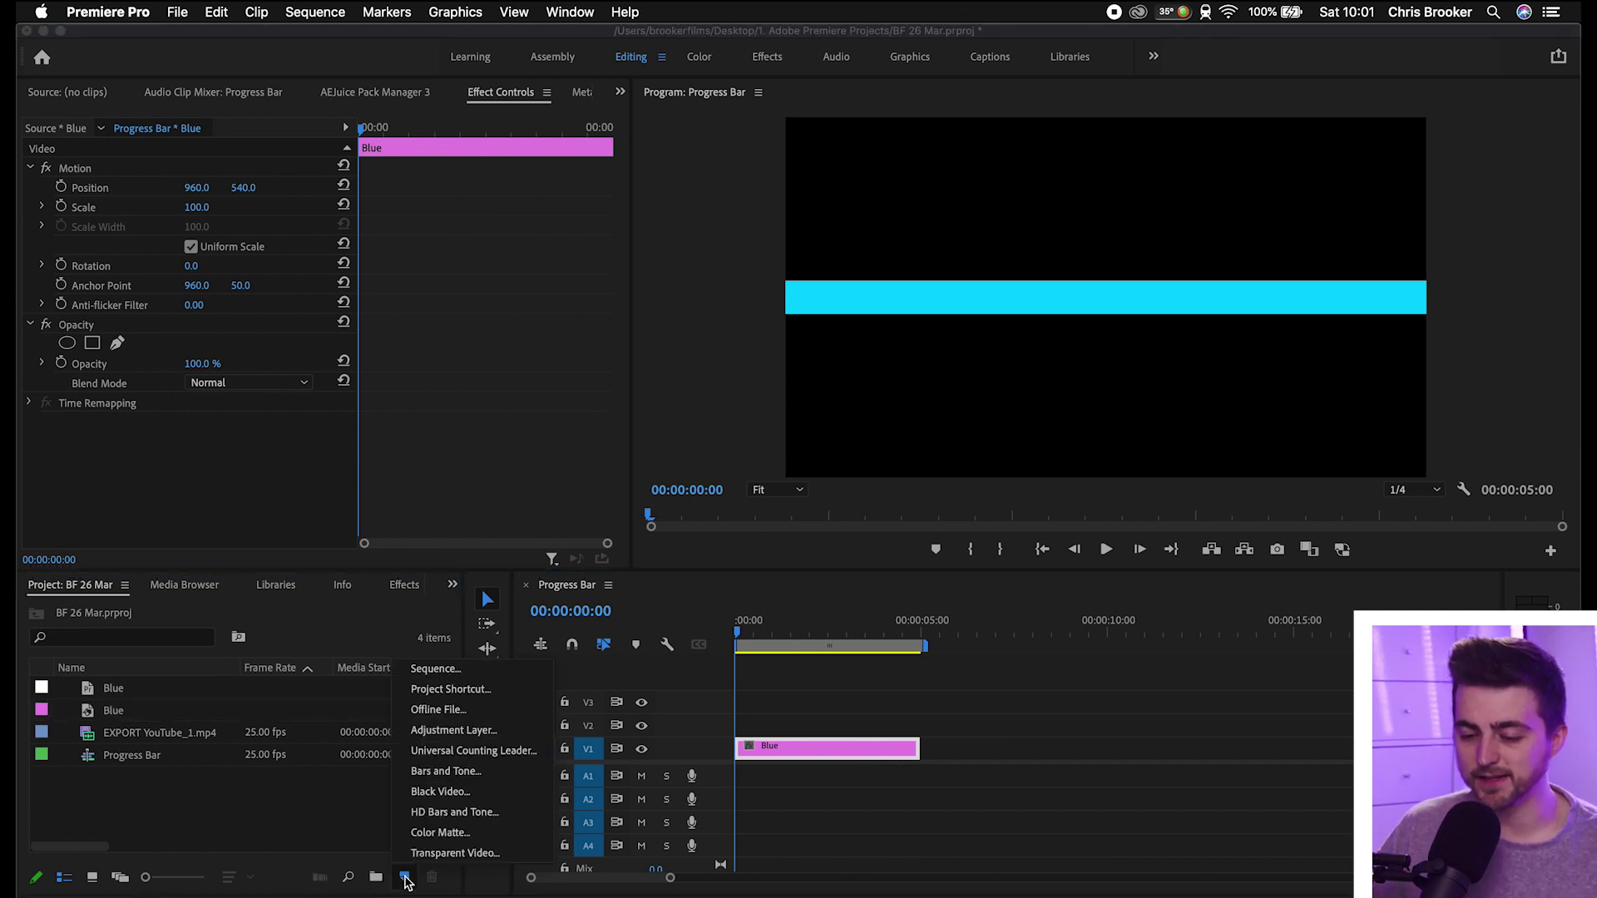
pyautogui.click(404, 876)
pyautogui.click(404, 875)
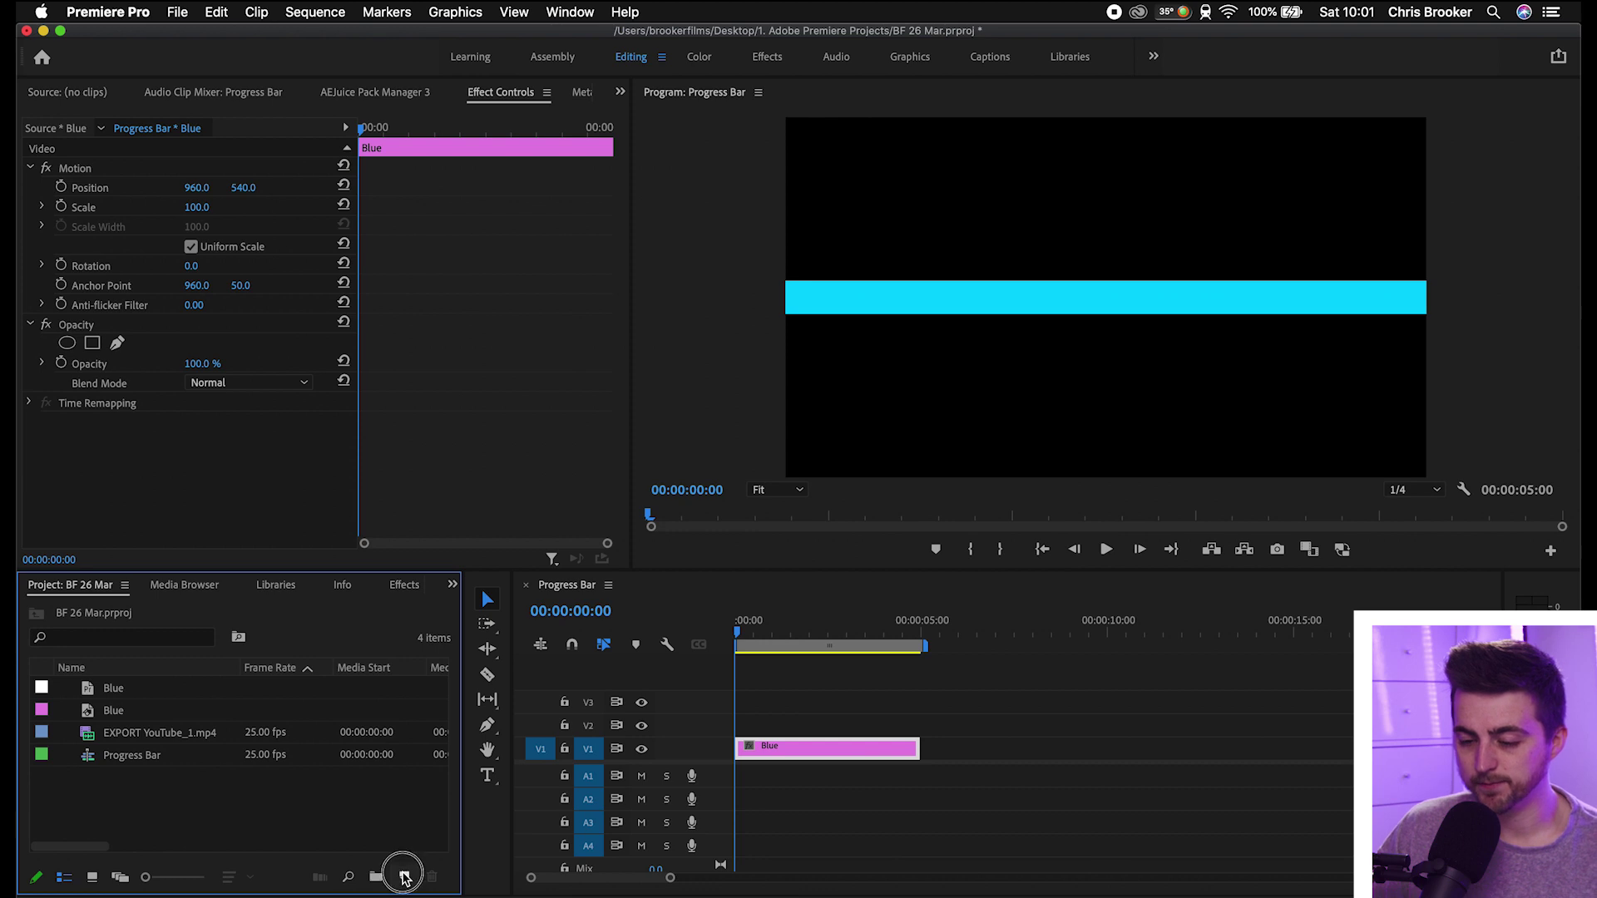
pyautogui.click(432, 835)
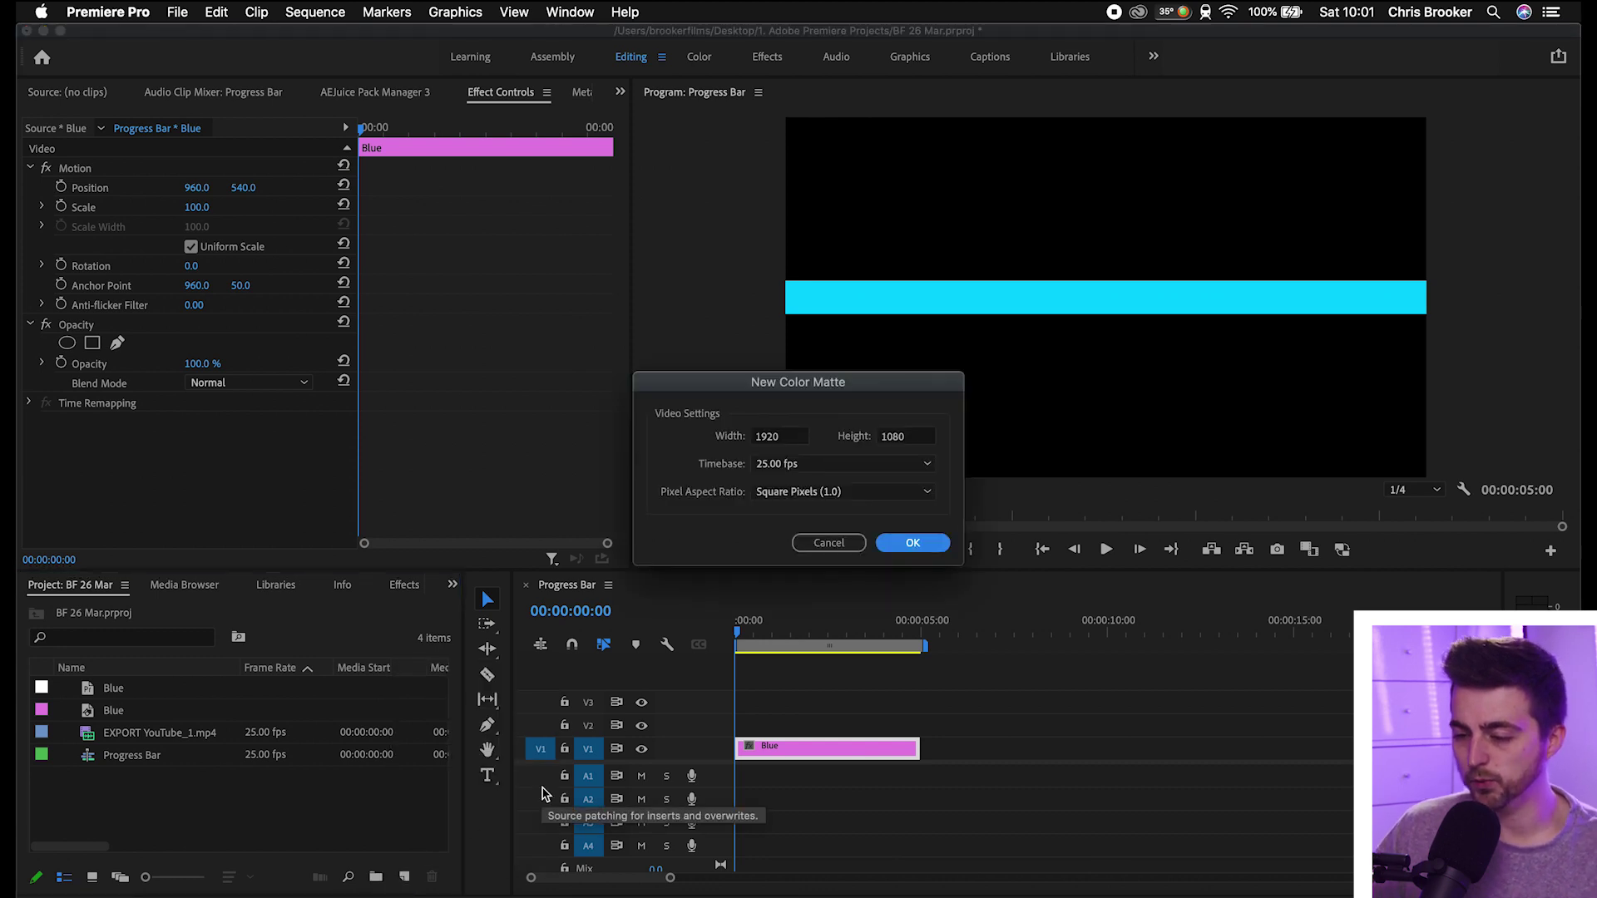
pyautogui.doubleClick(915, 446)
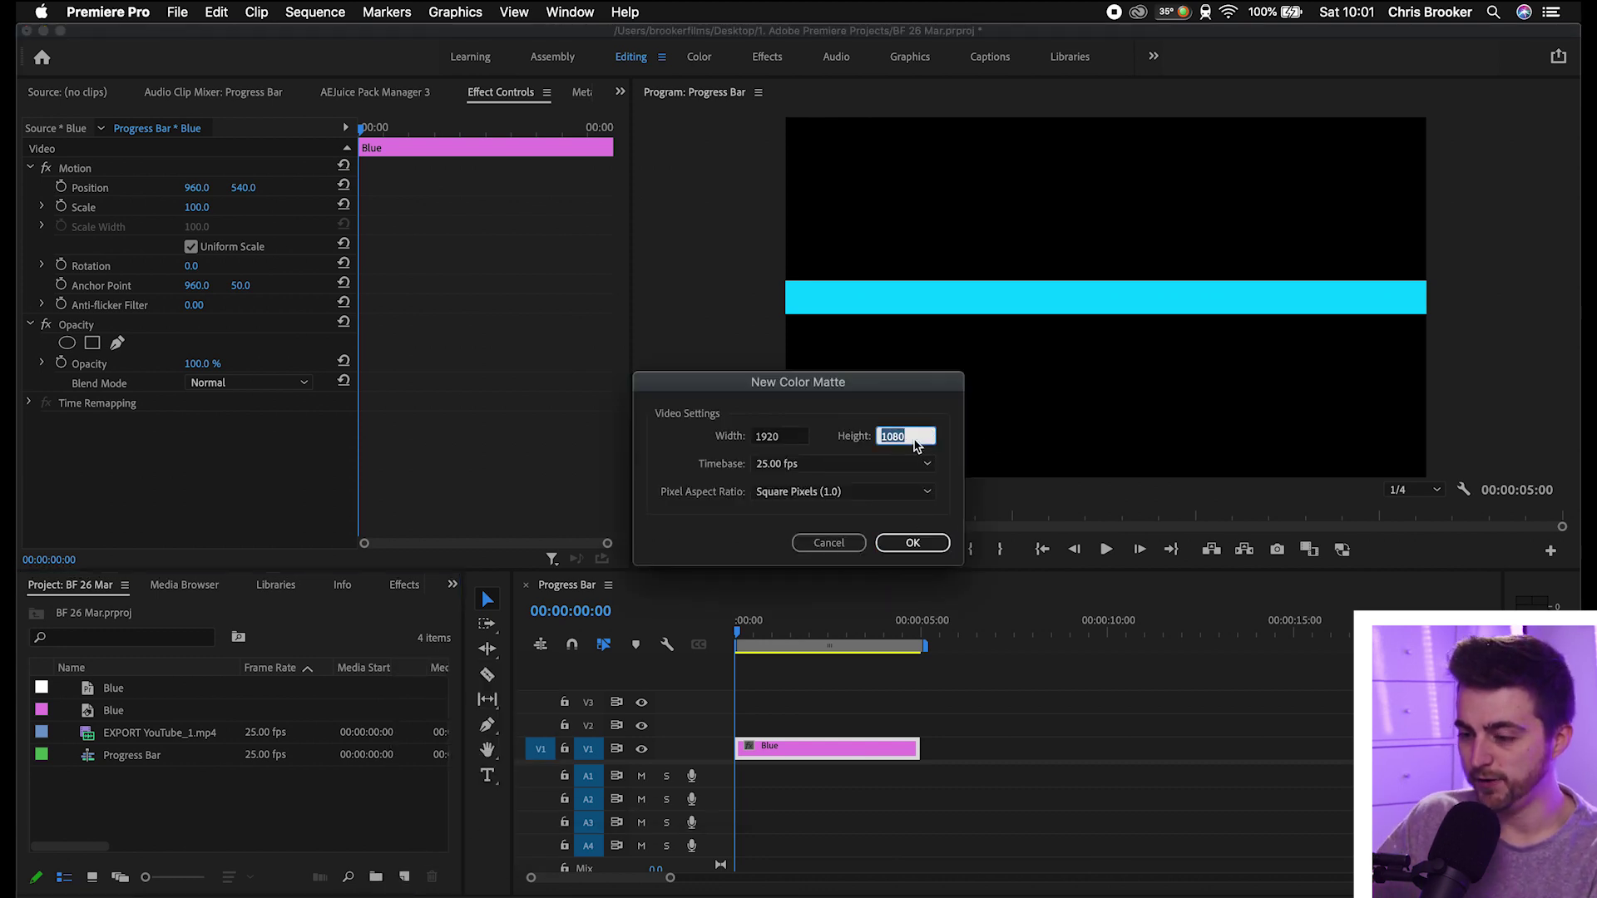
pyautogui.press('Return')
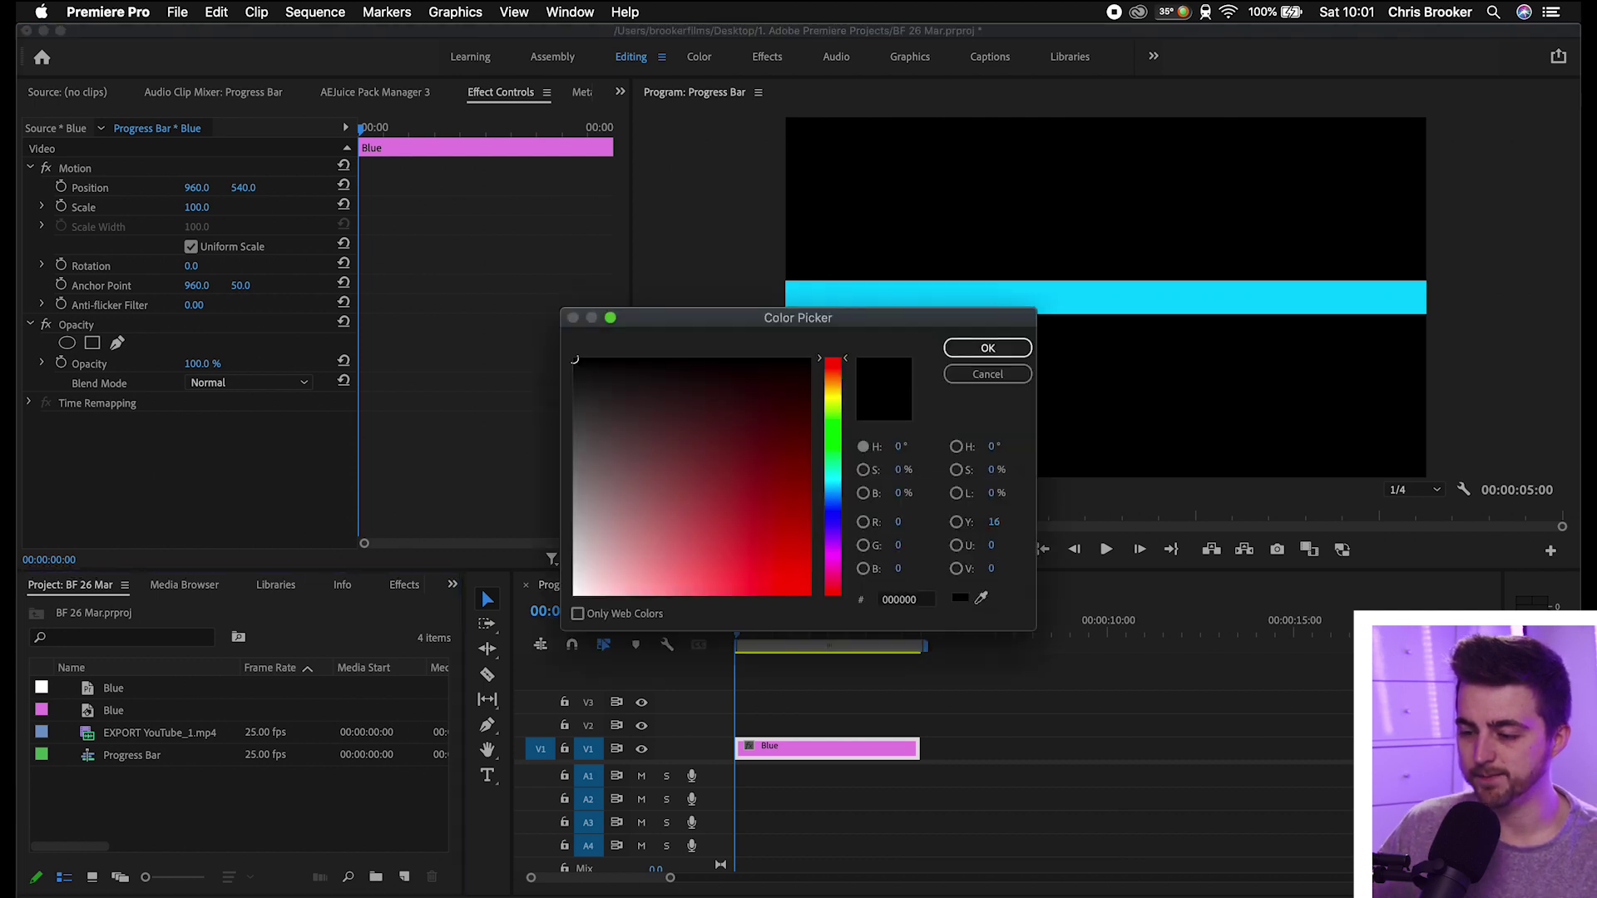
# Give the second matte the pink color D055DE and name it Pink.
pyautogui.moveTo(747, 446); pyautogui.dragTo(517, 641)
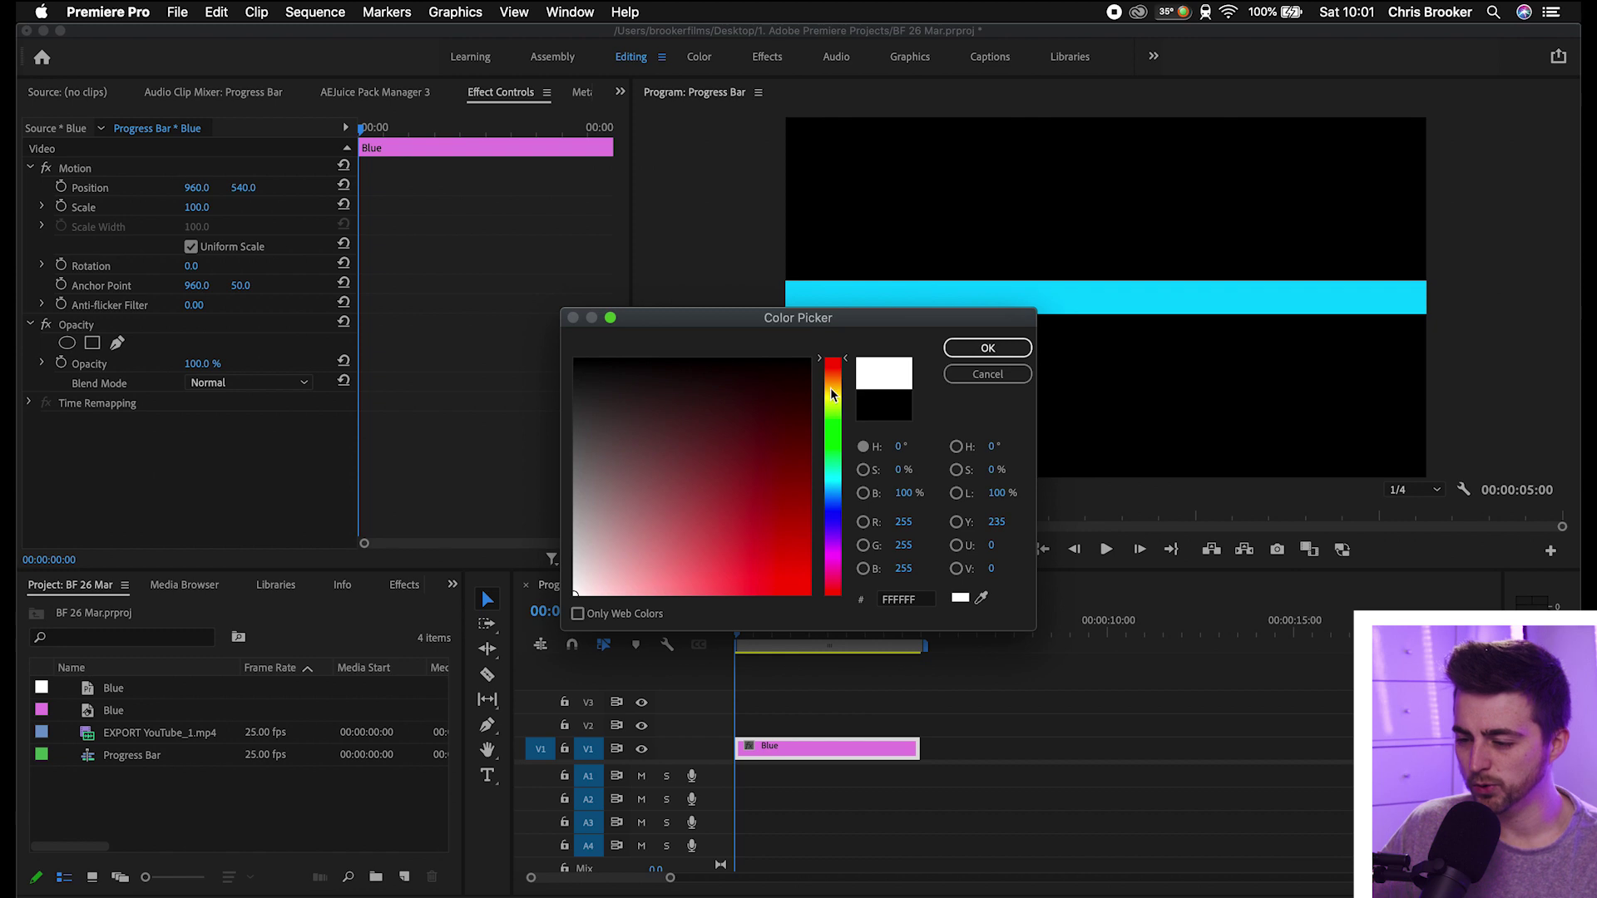
pyautogui.moveTo(832, 395); pyautogui.dragTo(831, 552)
pyautogui.click(723, 563)
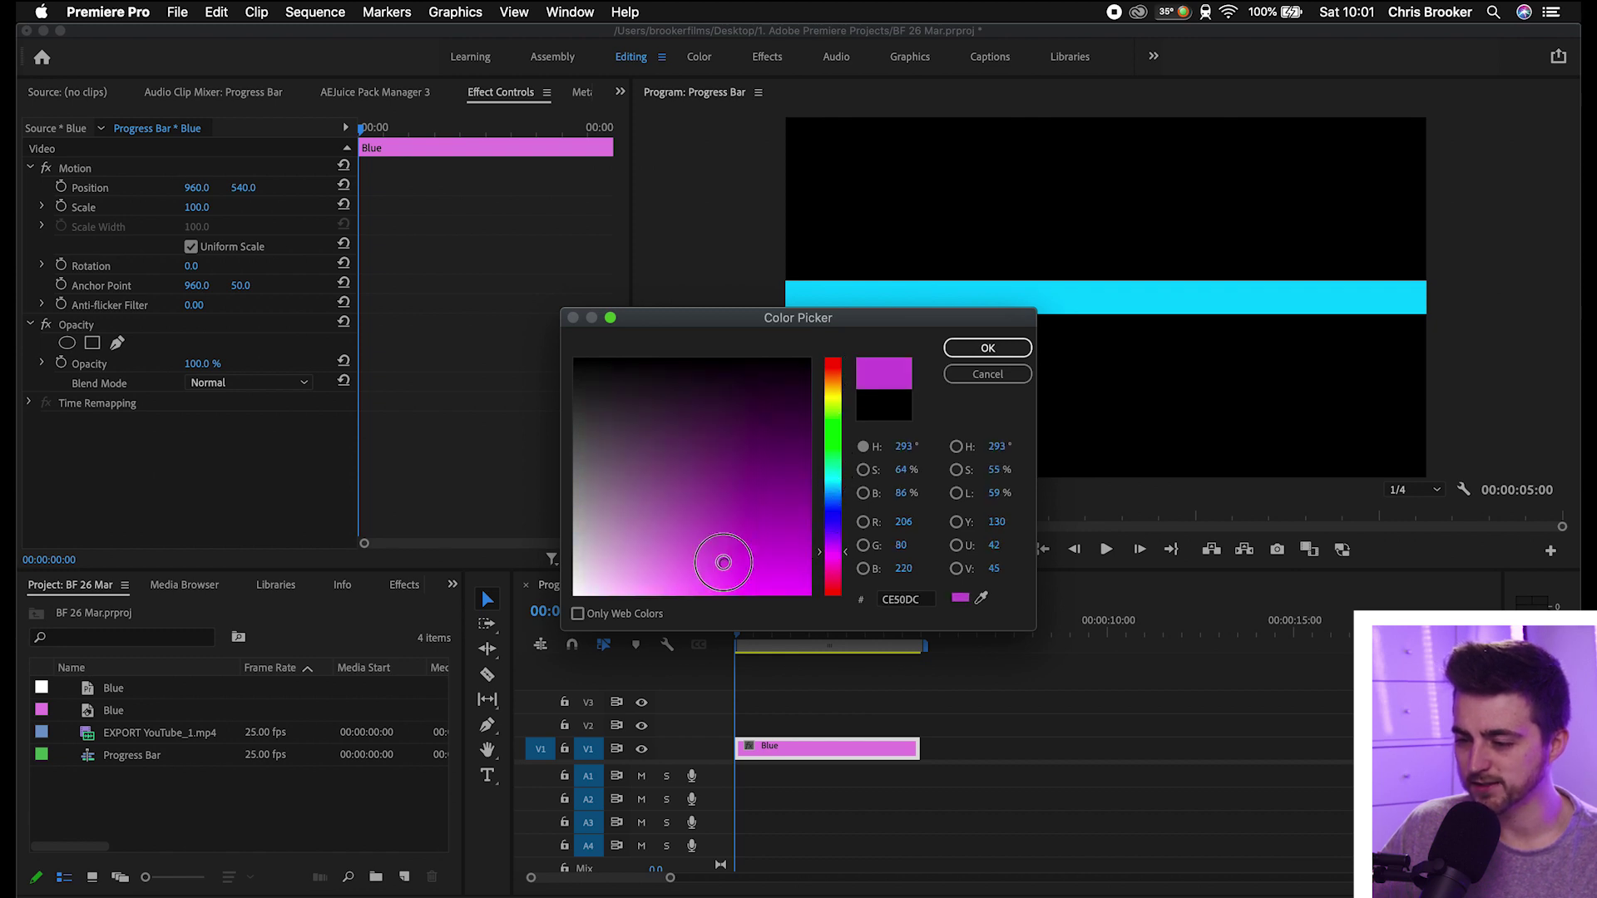
pyautogui.moveTo(723, 563); pyautogui.dragTo(720, 565)
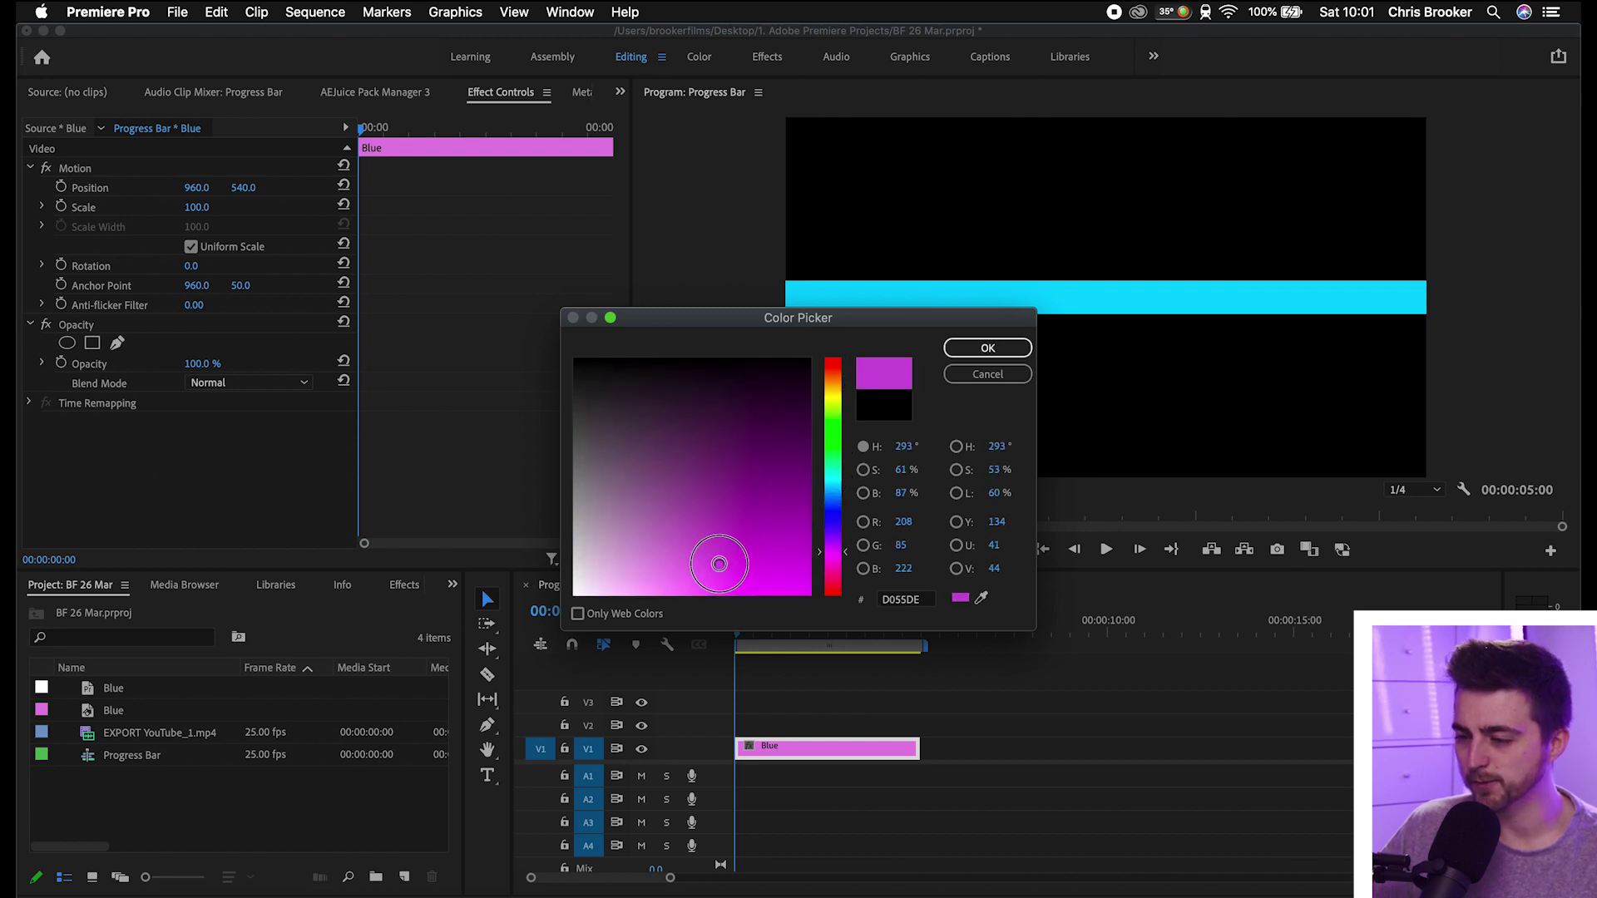
pyautogui.click(989, 348)
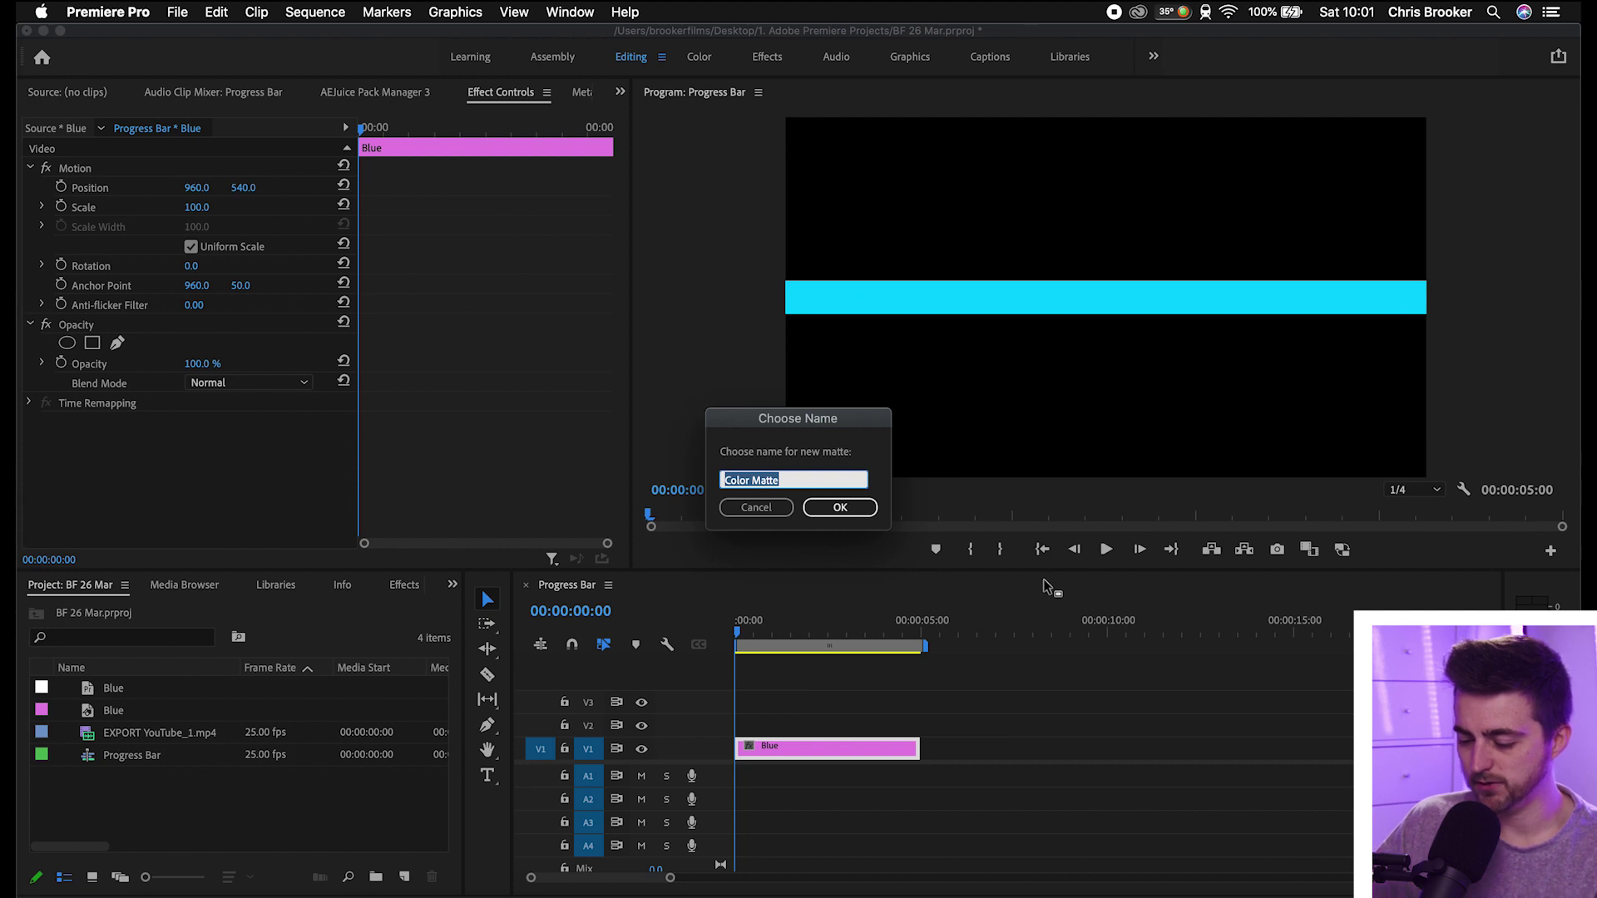
pyautogui.write('Pink')
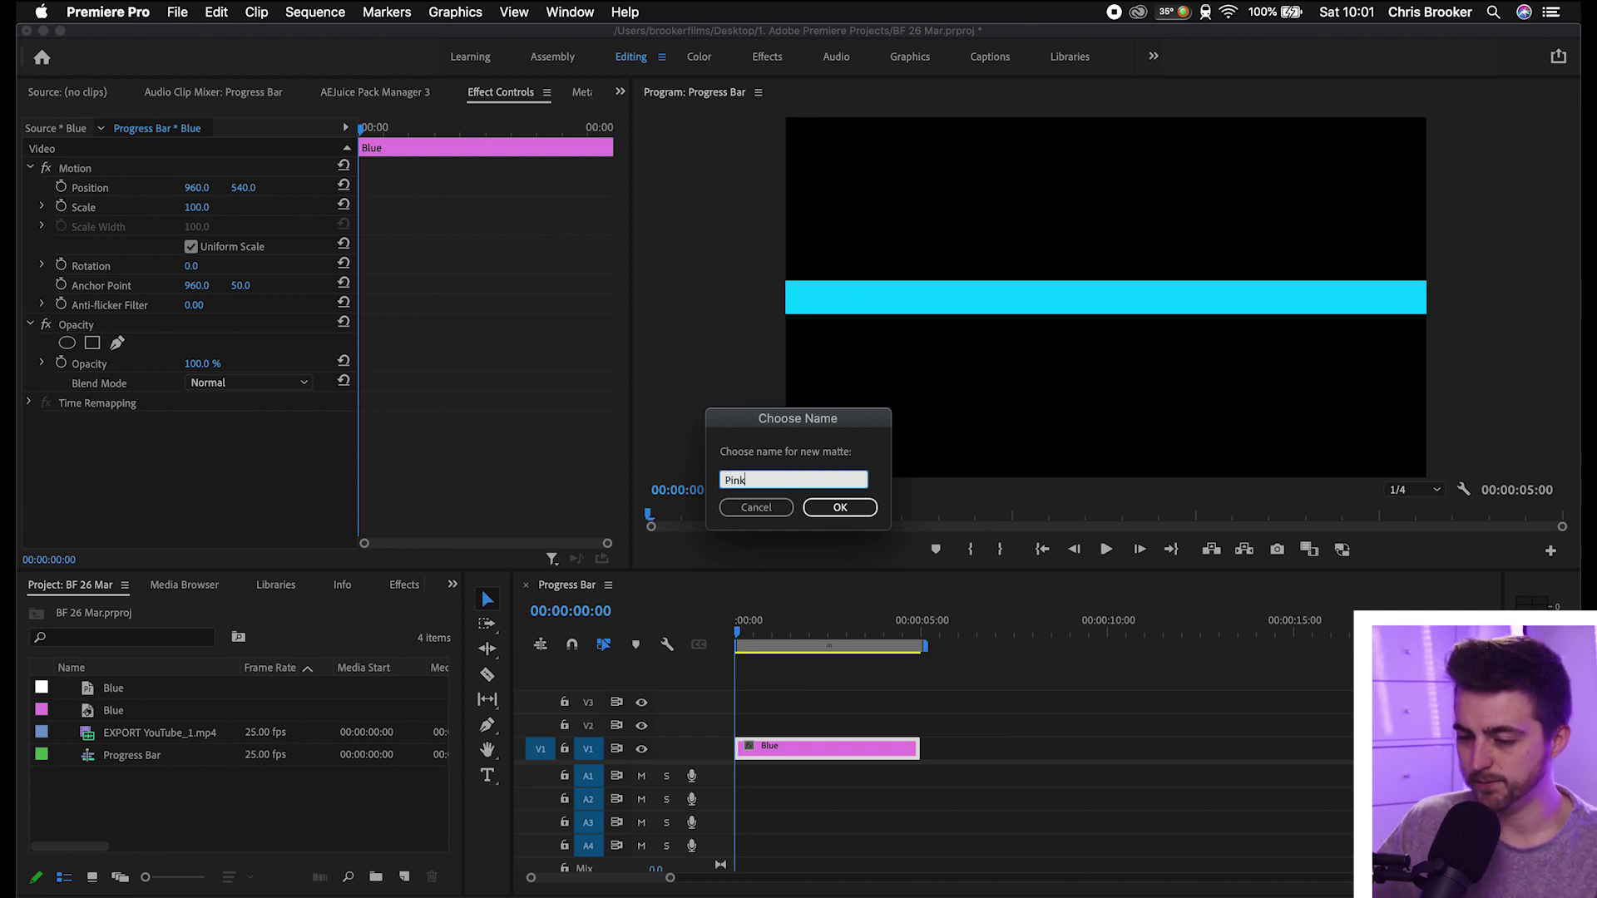
pyautogui.press('Return')
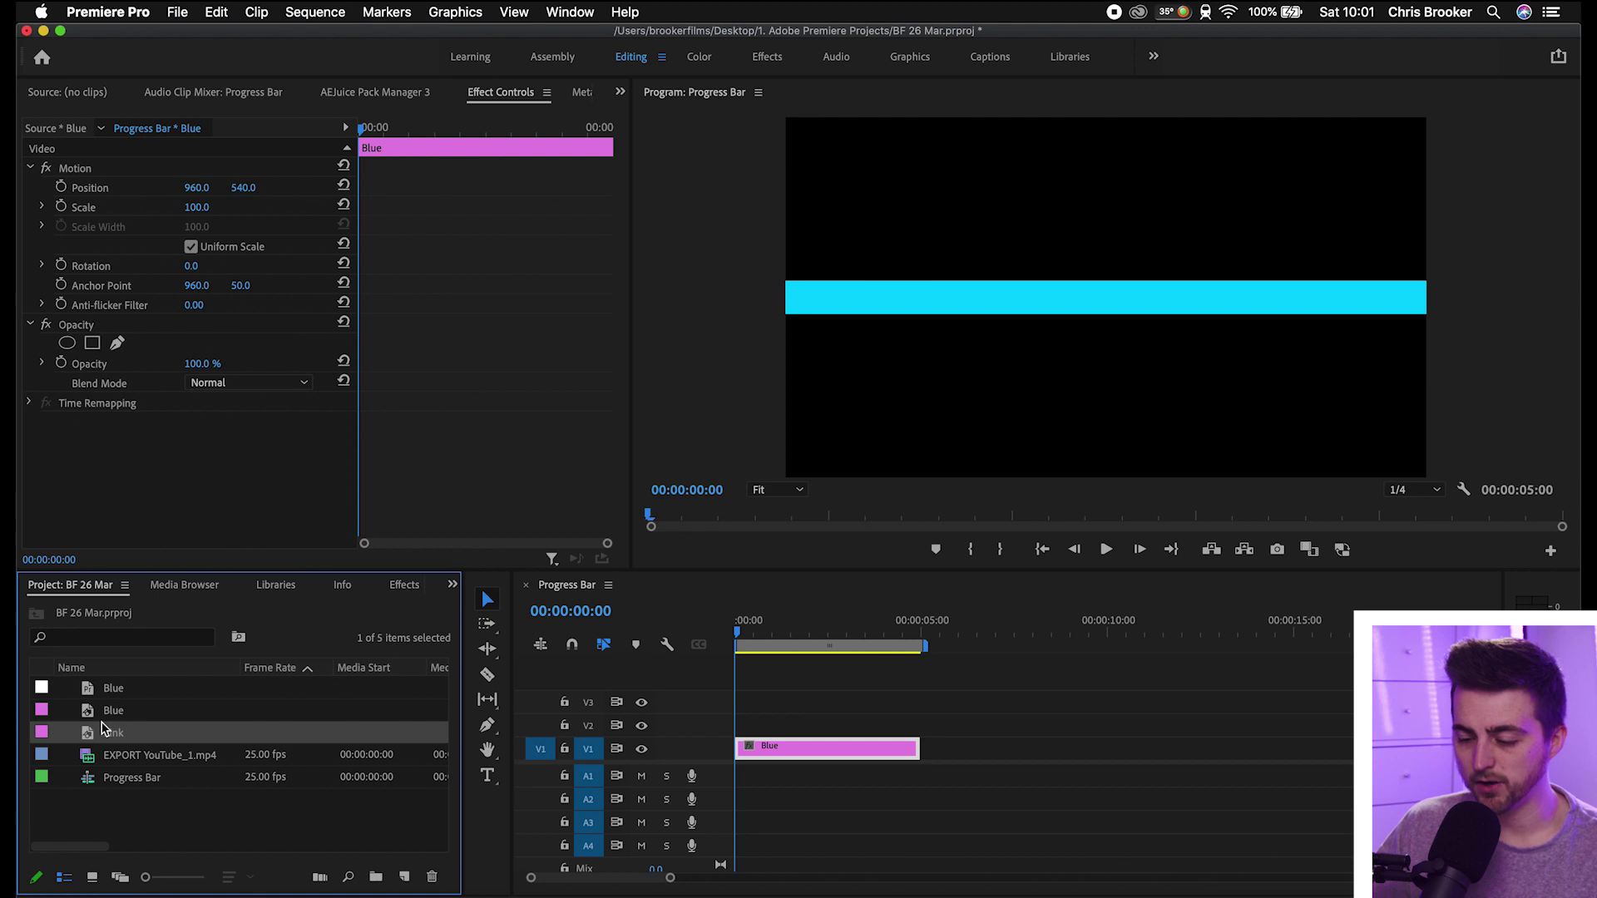
# Place the Pink matte on track V2 above the Blue clip and move the playhead to the clips' end at 00:00:05:00.
pyautogui.moveTo(109, 738); pyautogui.dragTo(737, 723)
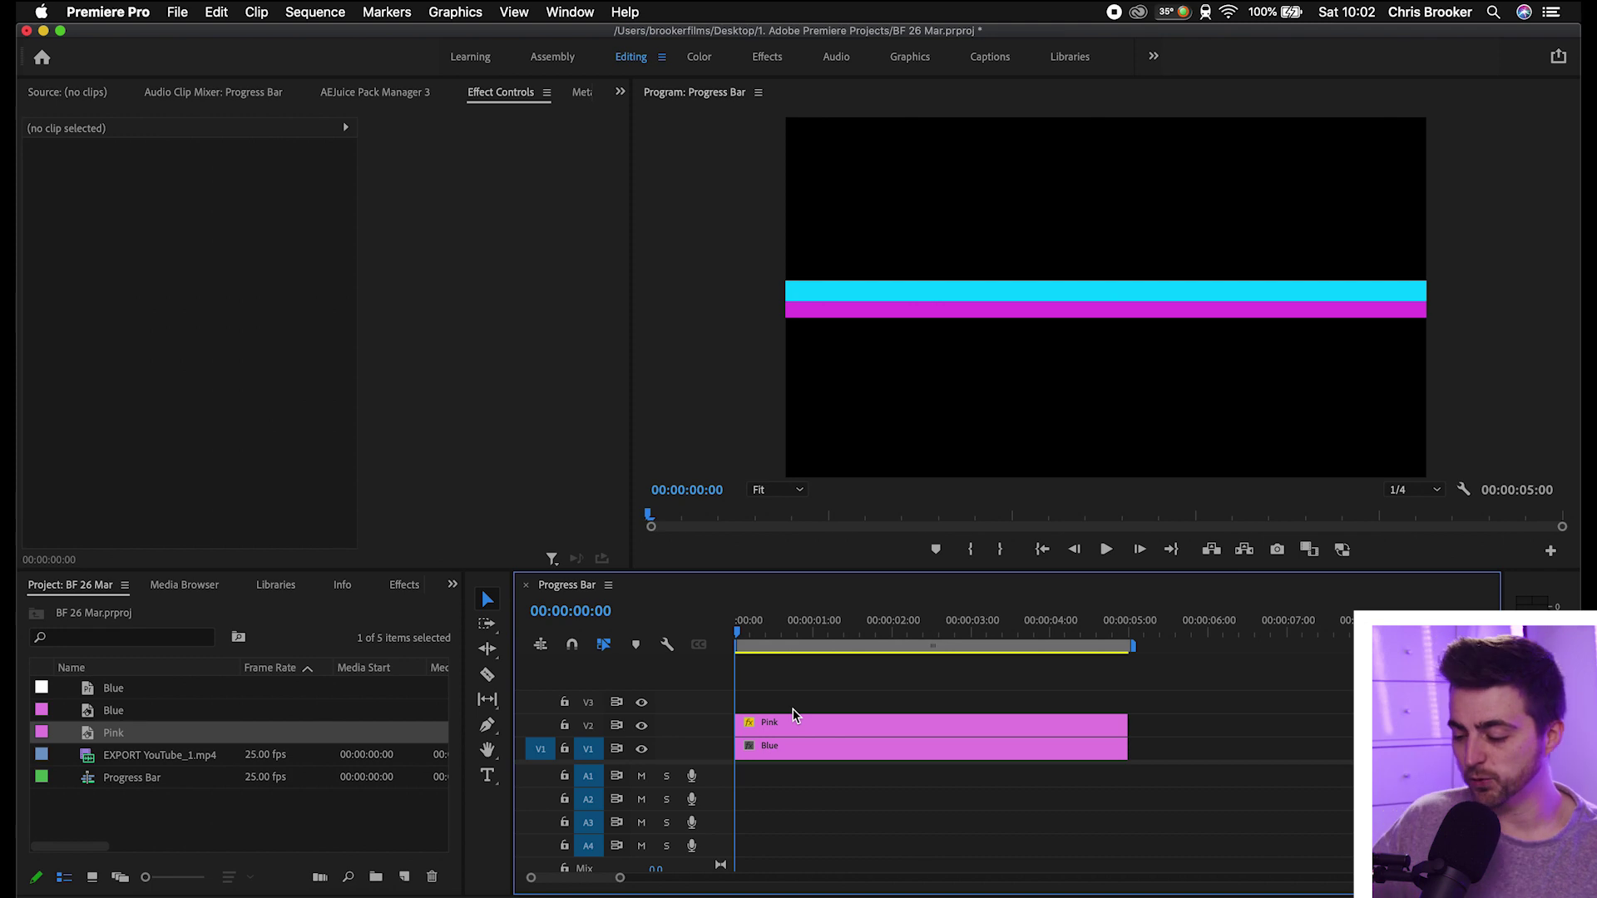
pyautogui.press('-')
pyautogui.press('-')
pyautogui.press('-')
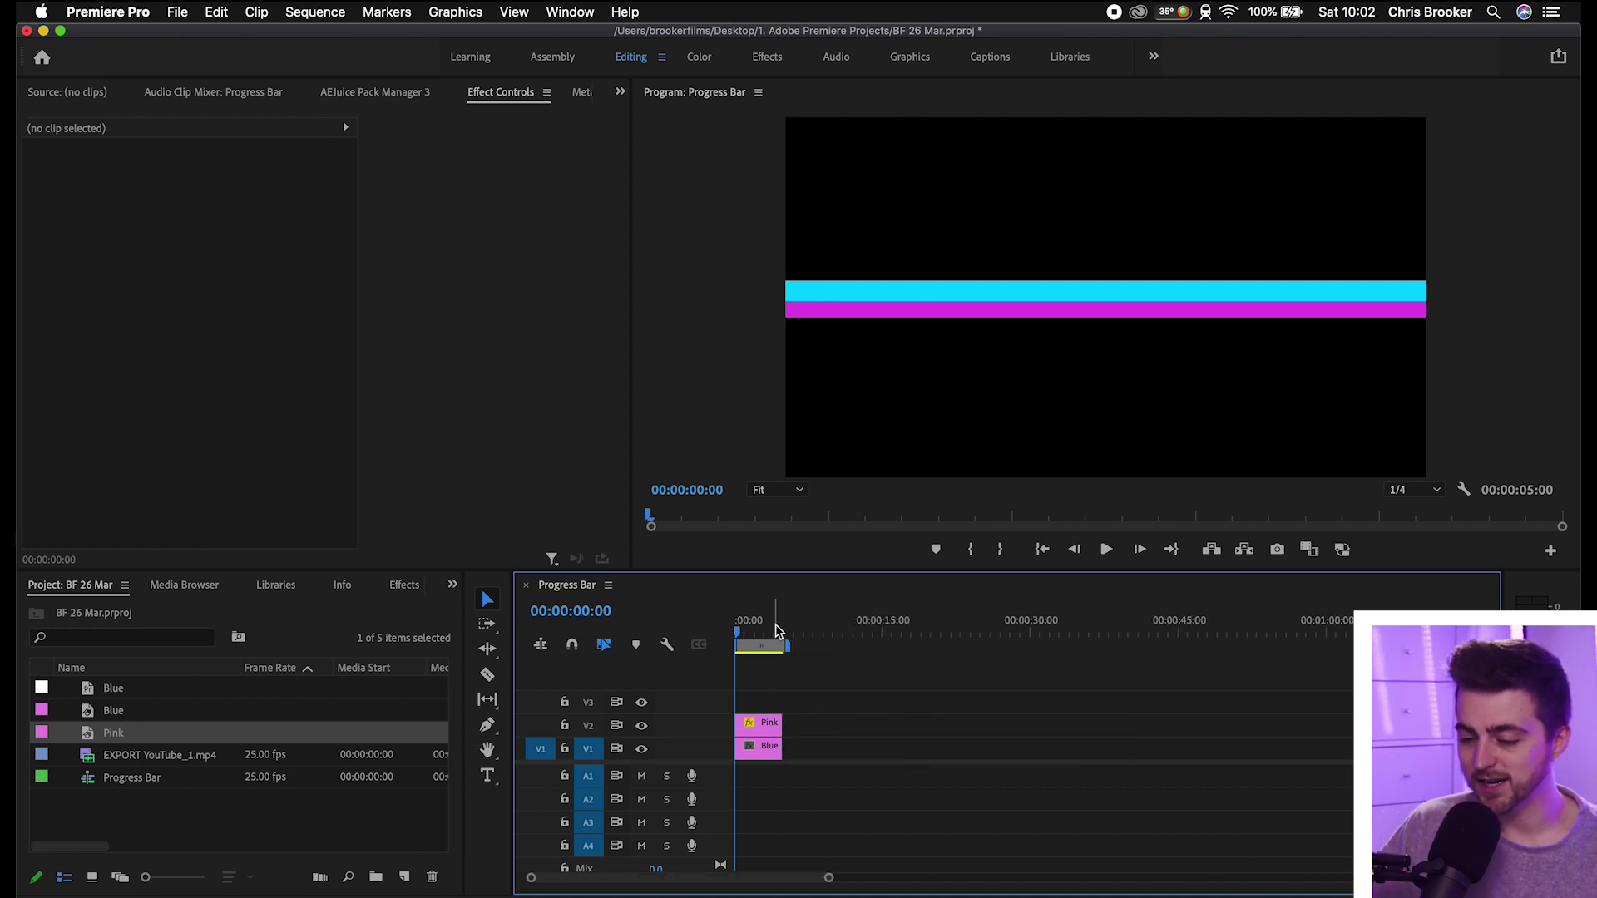
pyautogui.click(779, 626)
pyautogui.moveTo(779, 626); pyautogui.dragTo(787, 628)
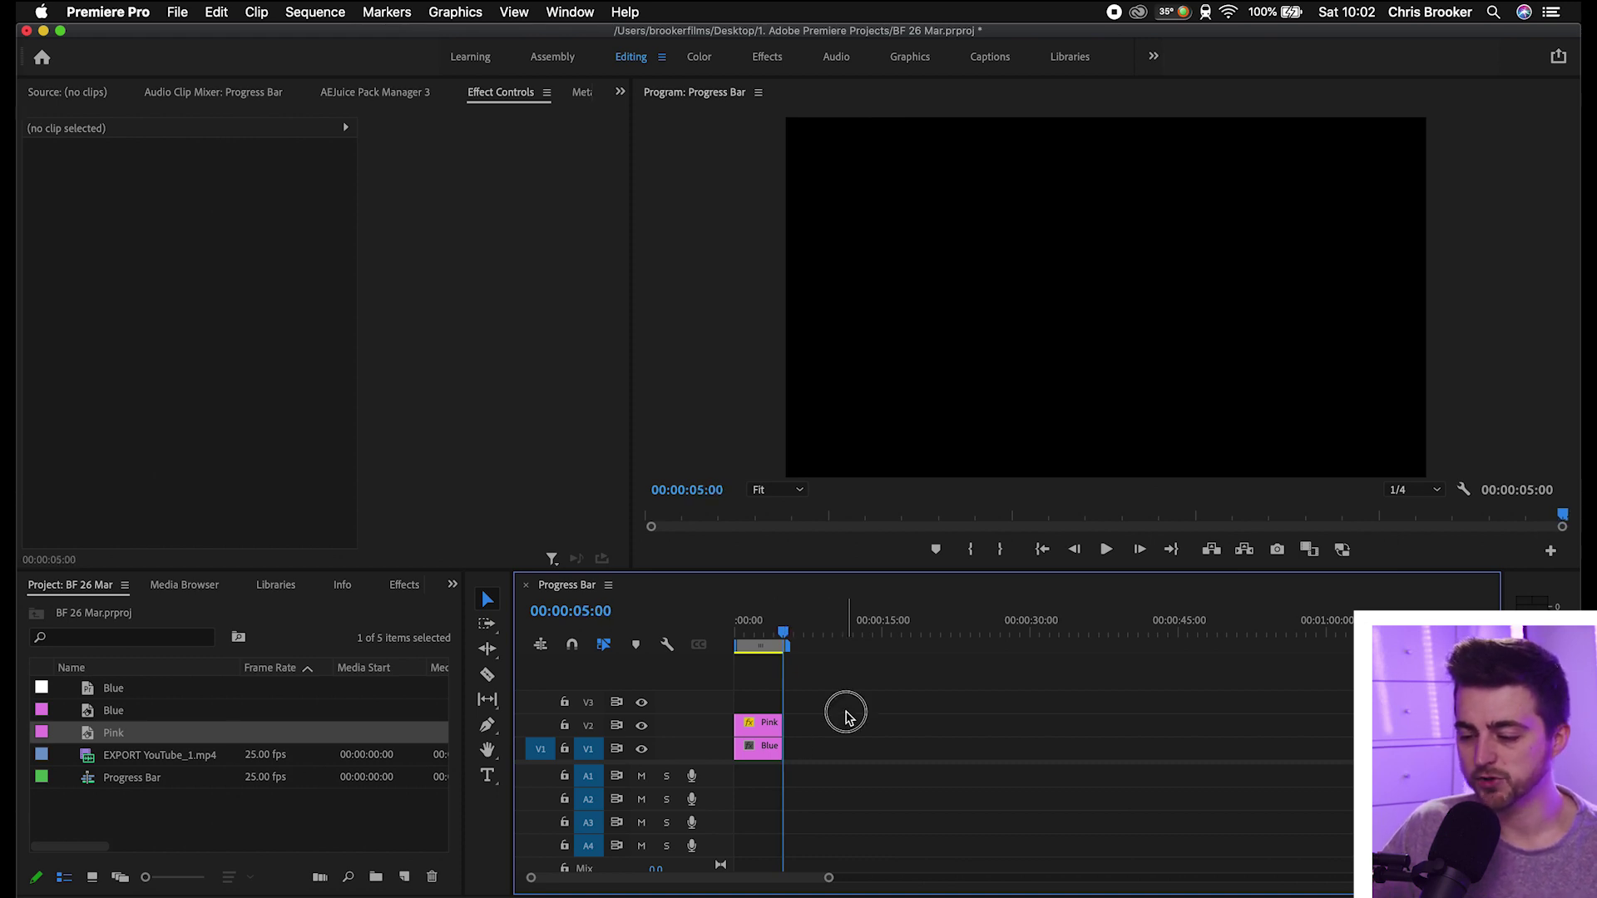
# Extend the Pink and Blue clips together to a duration of about 32 minutes.
pyautogui.moveTo(844, 713); pyautogui.dragTo(771, 766)
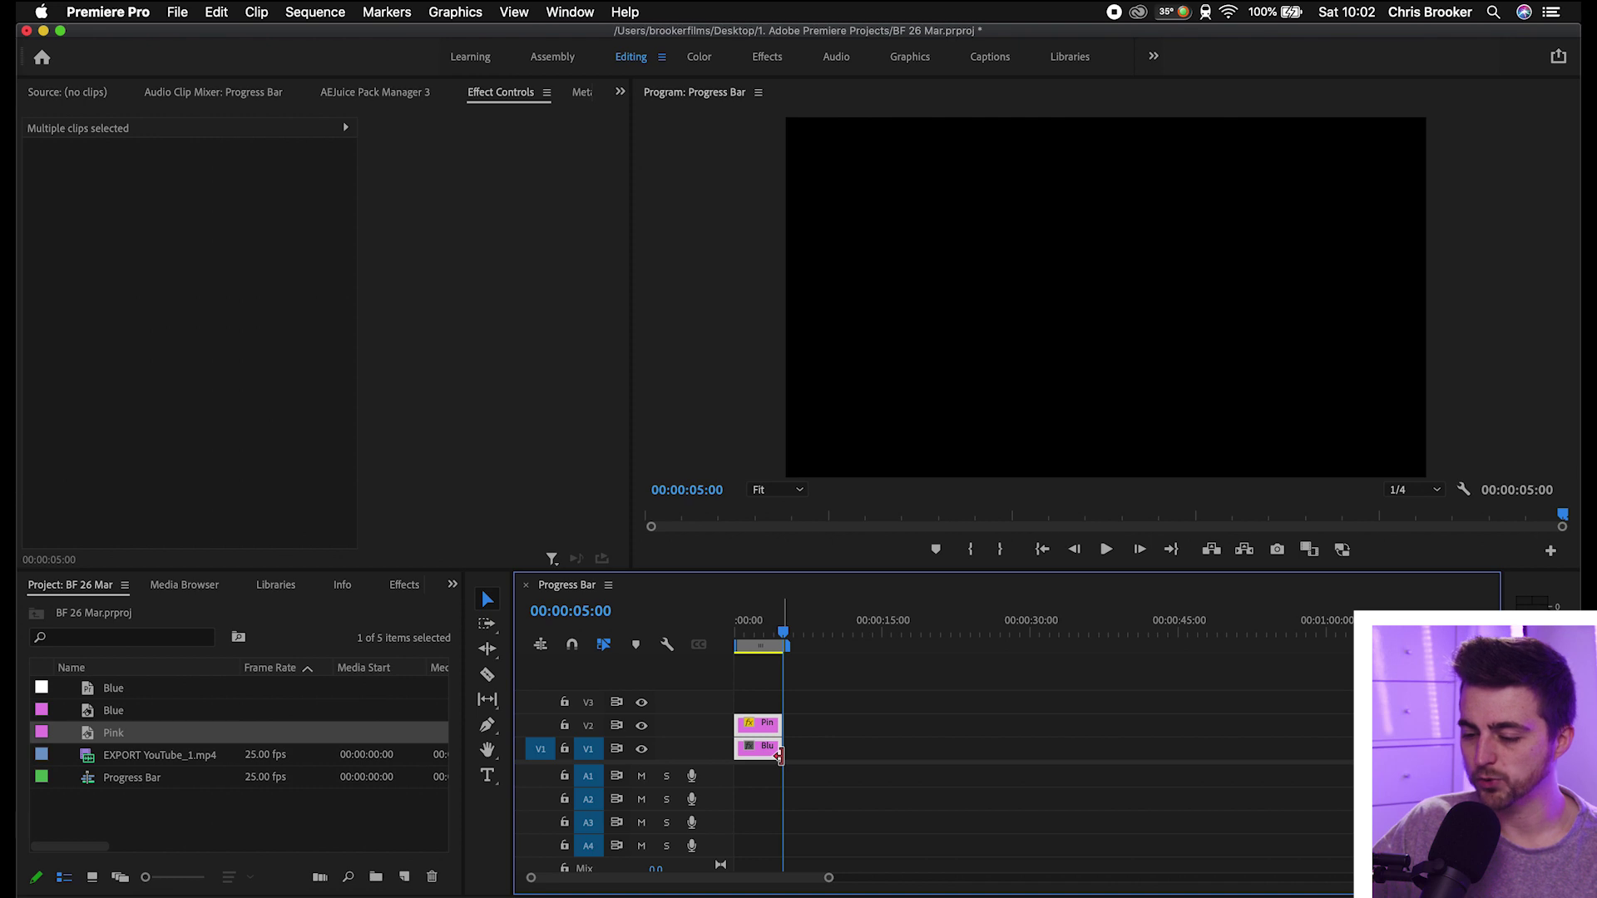
pyautogui.press('-')
pyautogui.press('-')
pyautogui.press('-')
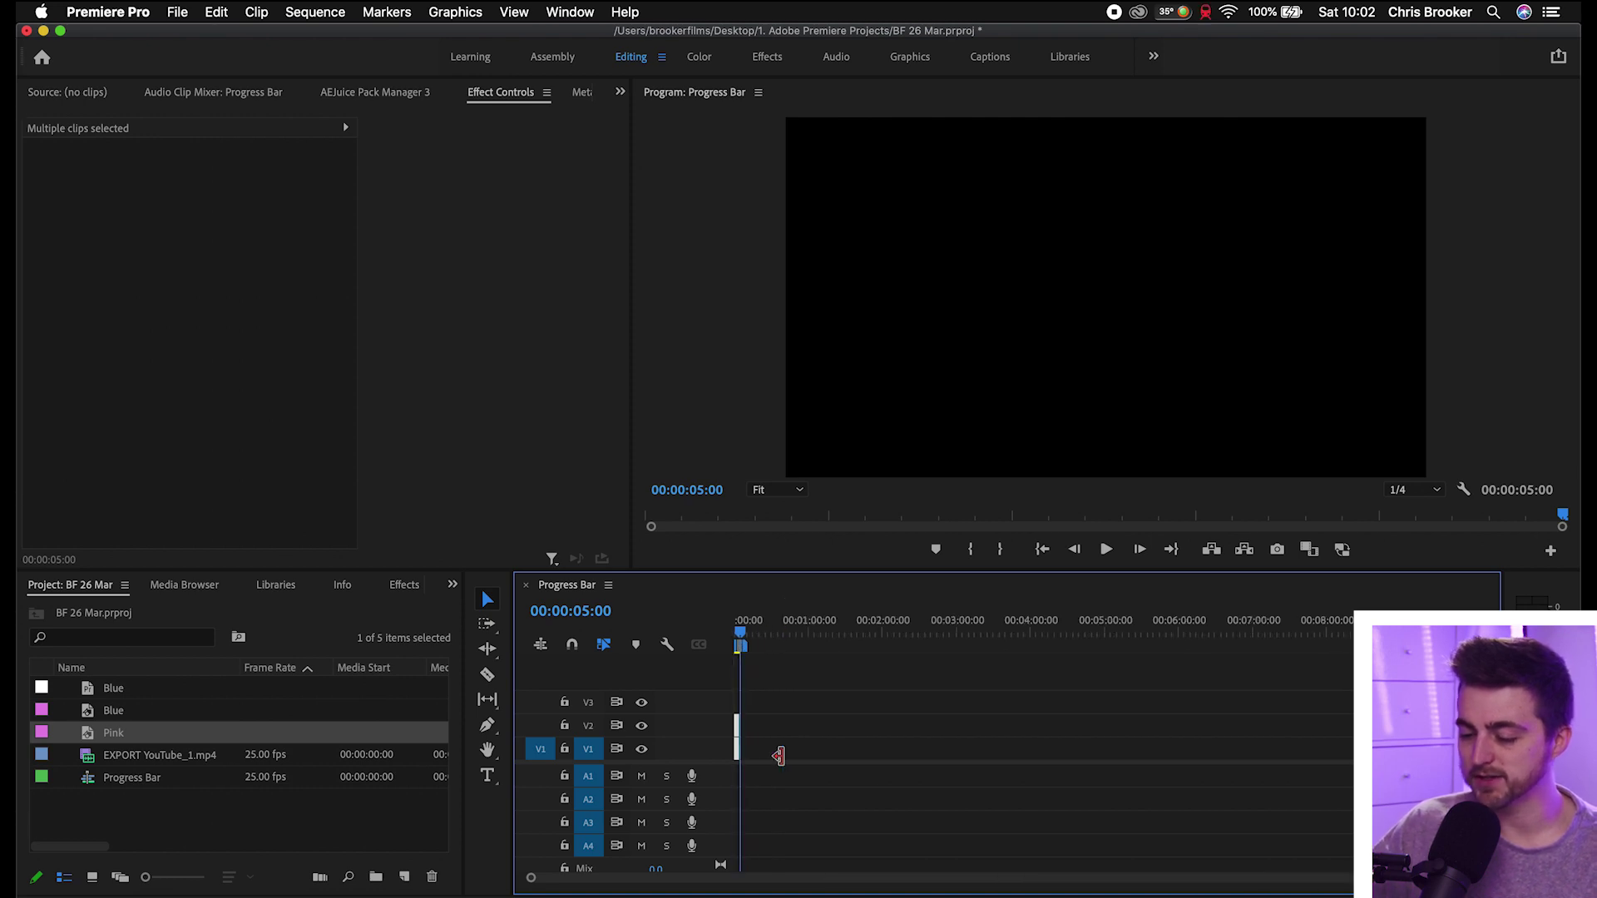
pyautogui.press('=')
pyautogui.moveTo(750, 751); pyautogui.dragTo(1436, 753)
pyautogui.press('-')
pyautogui.press('-')
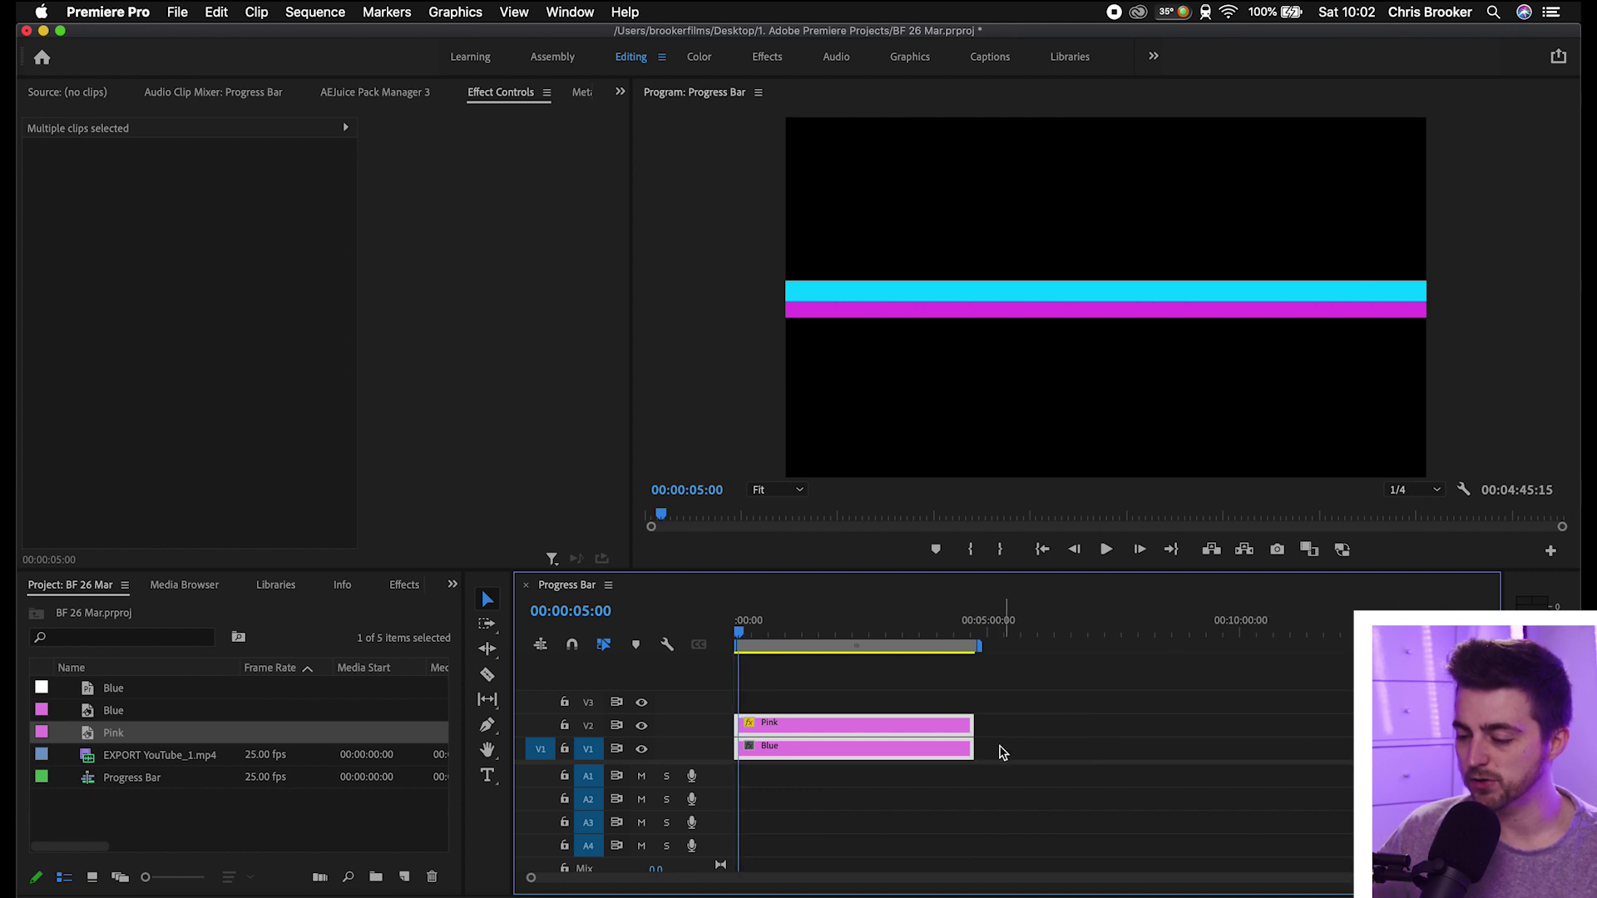
pyautogui.moveTo(1002, 753); pyautogui.dragTo(1544, 753)
pyautogui.press('-')
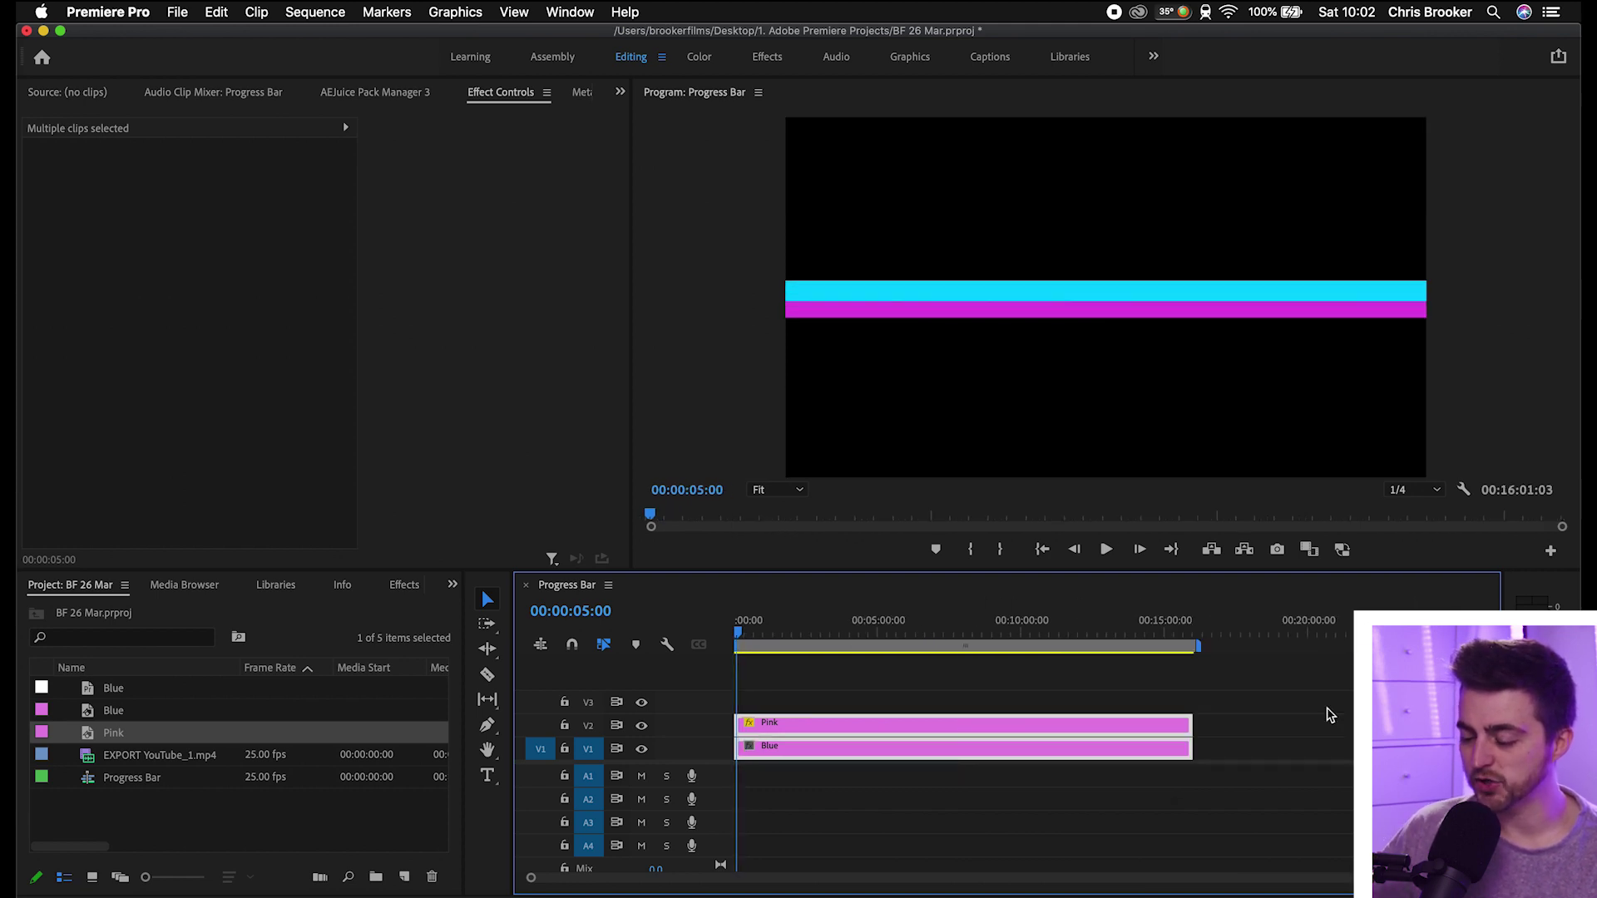
pyautogui.moveTo(1193, 753); pyautogui.dragTo(1204, 757)
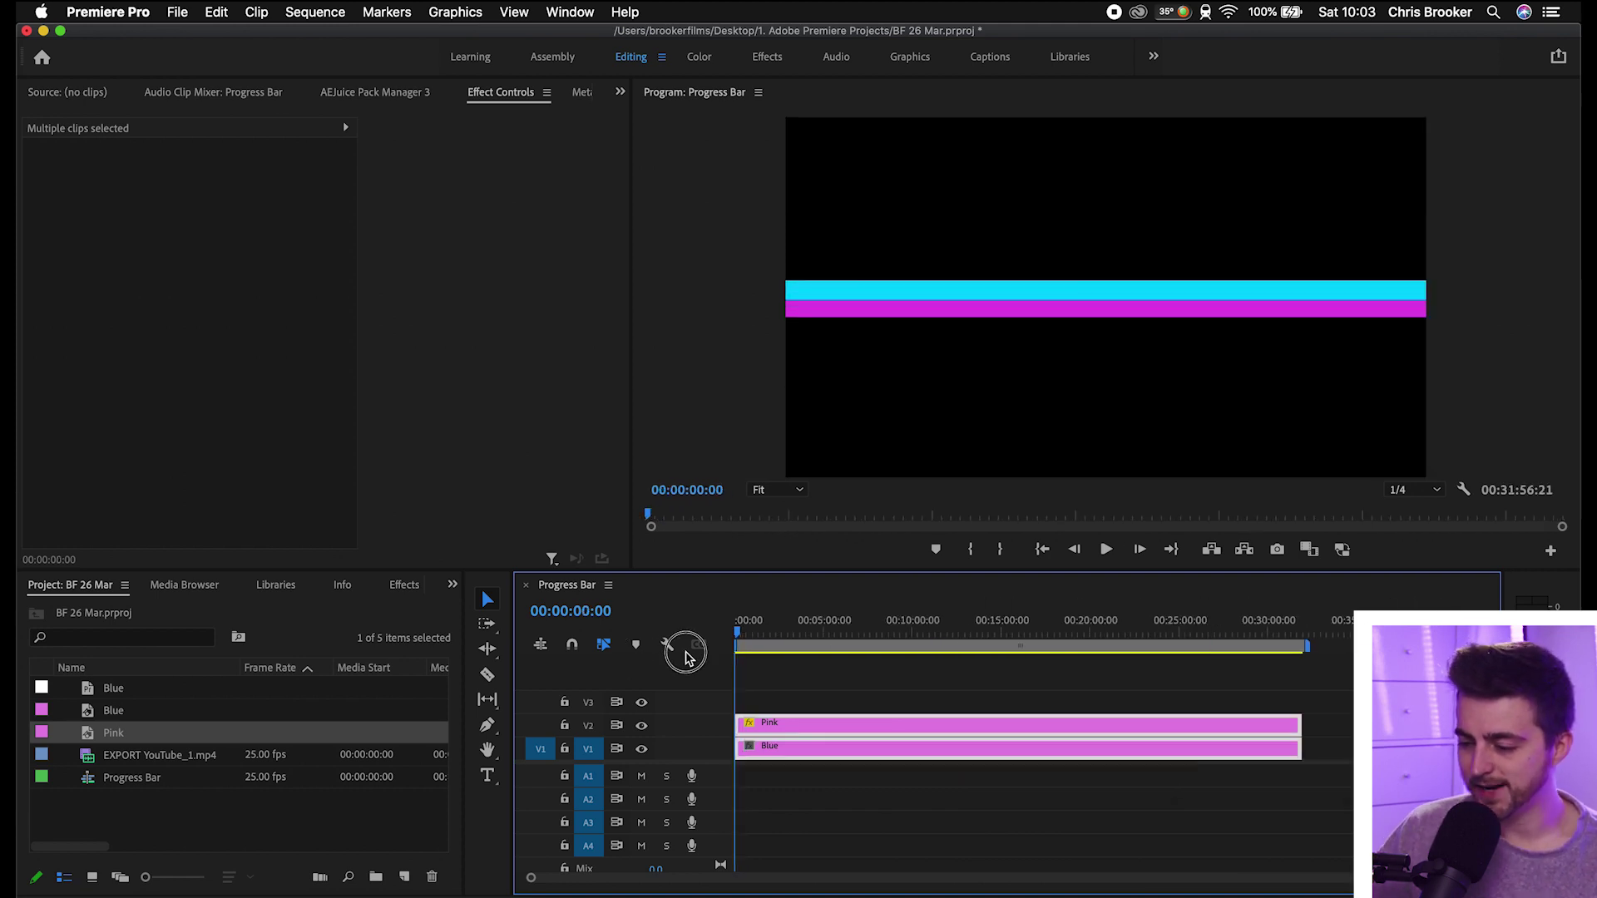
pyautogui.moveTo(685, 653); pyautogui.dragTo(947, 698)
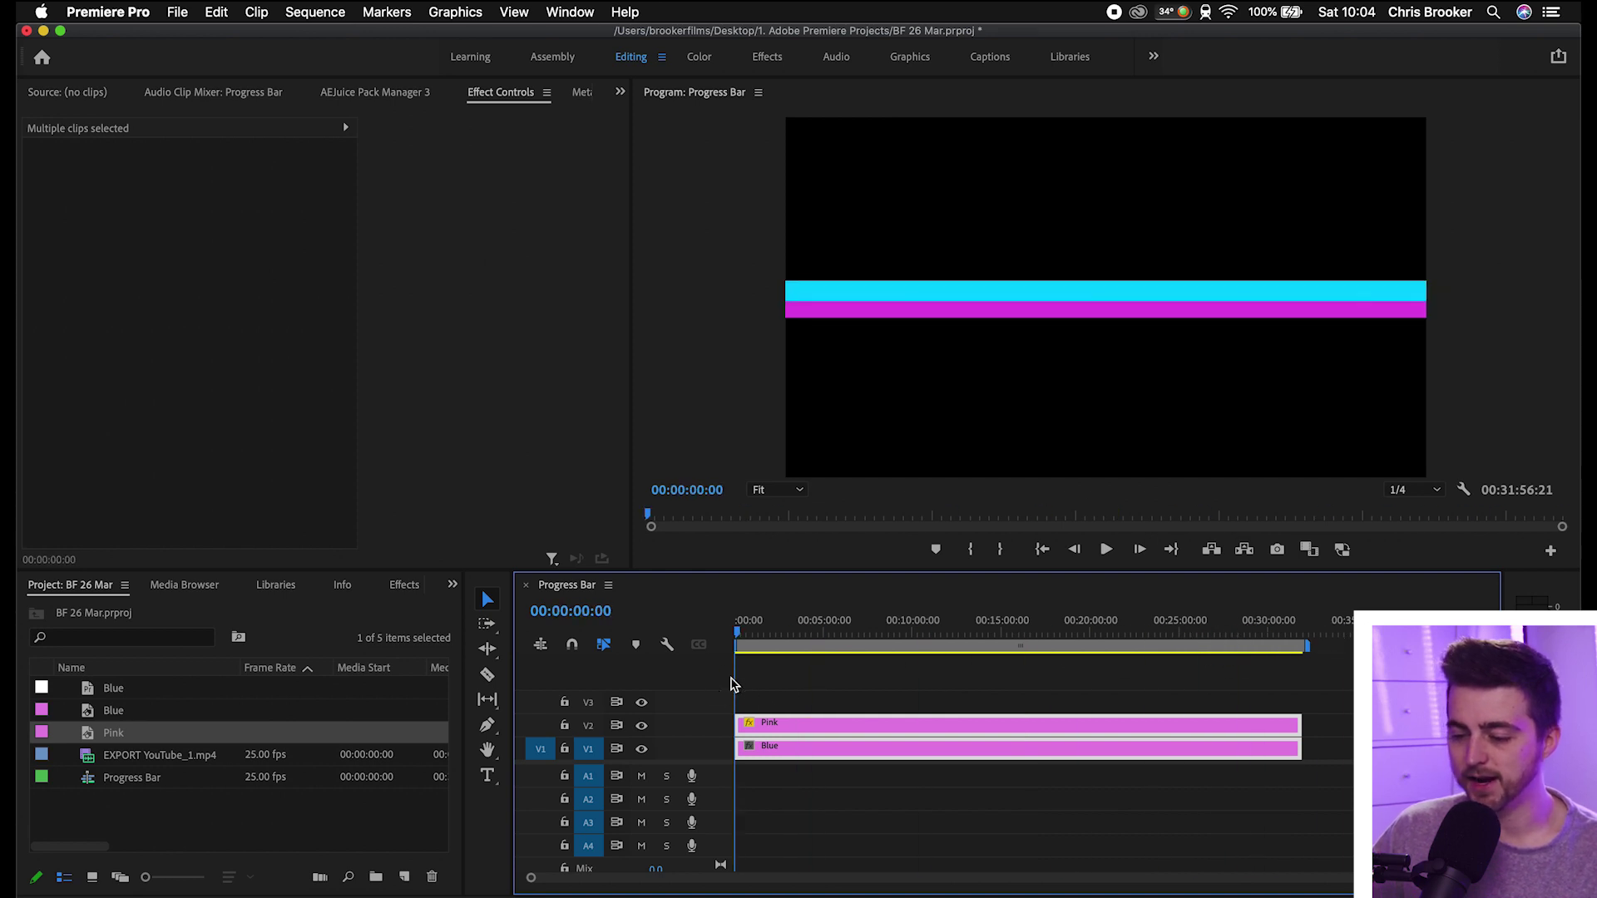
# Nest the Pink and Blue clips into one sequence named Progress Bar.
pyautogui.rightClick(800, 721)
pyautogui.click(765, 735)
pyautogui.moveTo(819, 692); pyautogui.dragTo(760, 782)
pyautogui.rightClick(789, 755)
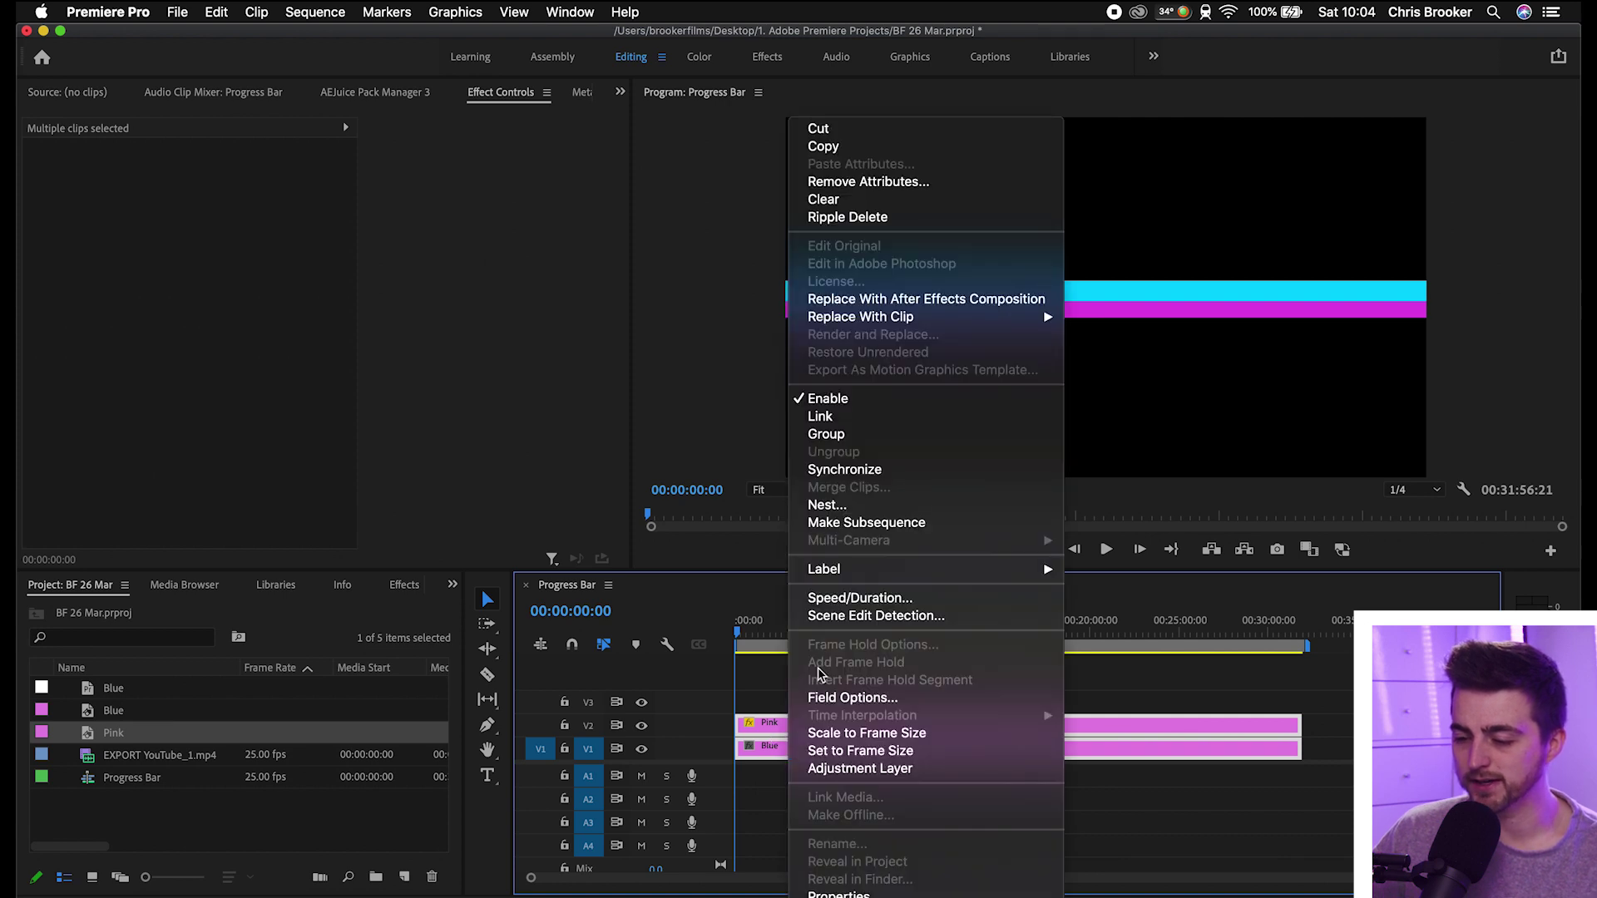
pyautogui.click(868, 506)
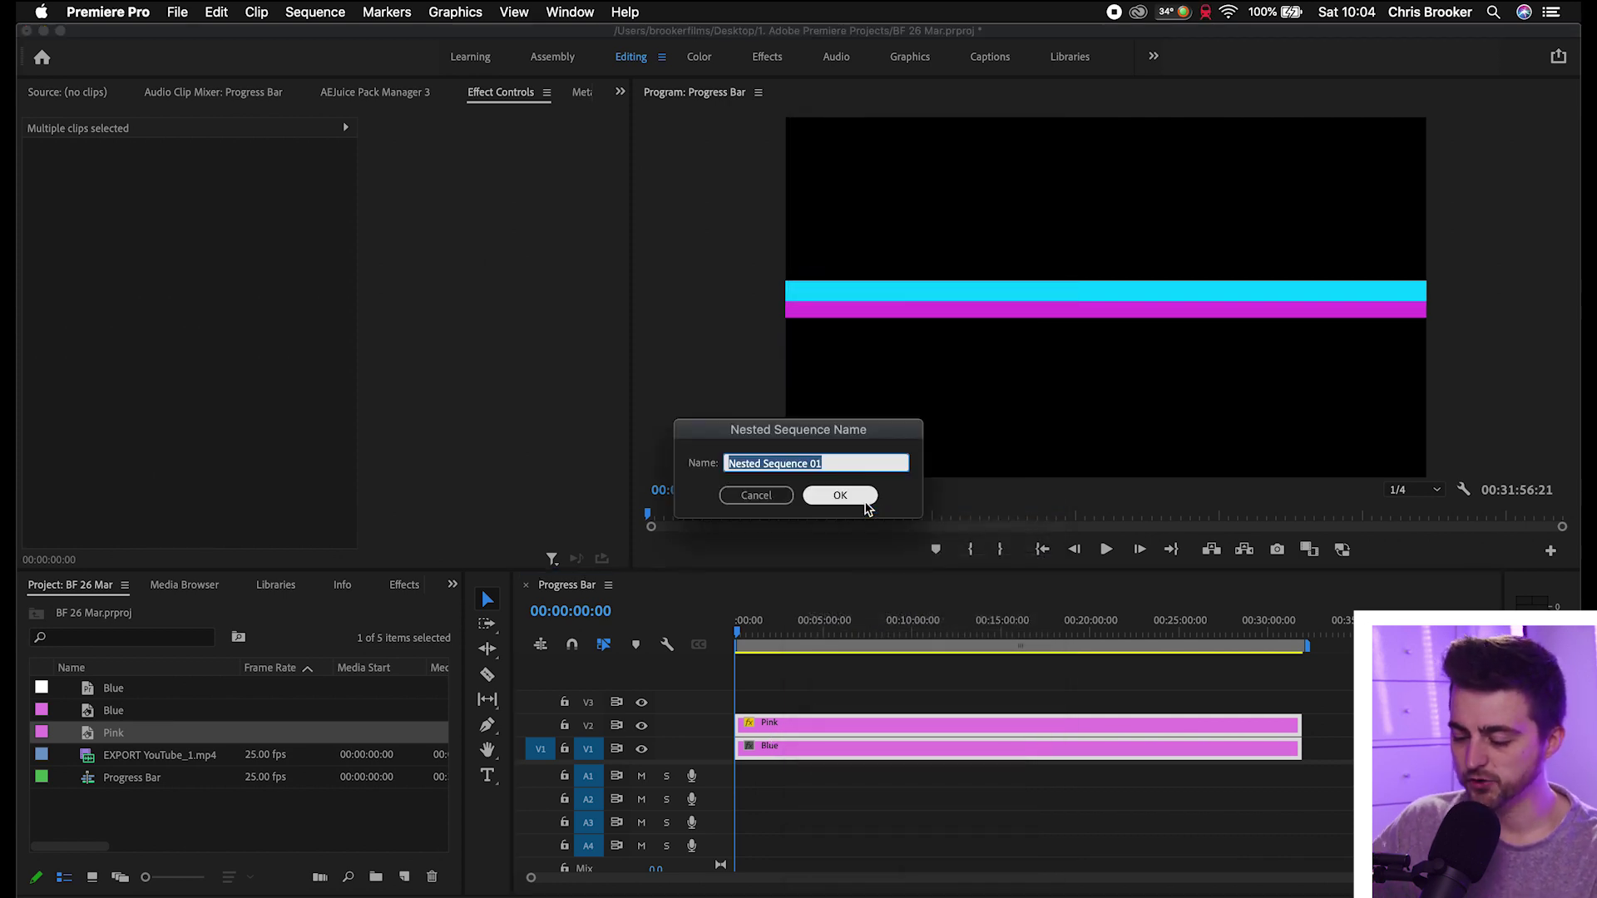
pyautogui.write('Progress Bar')
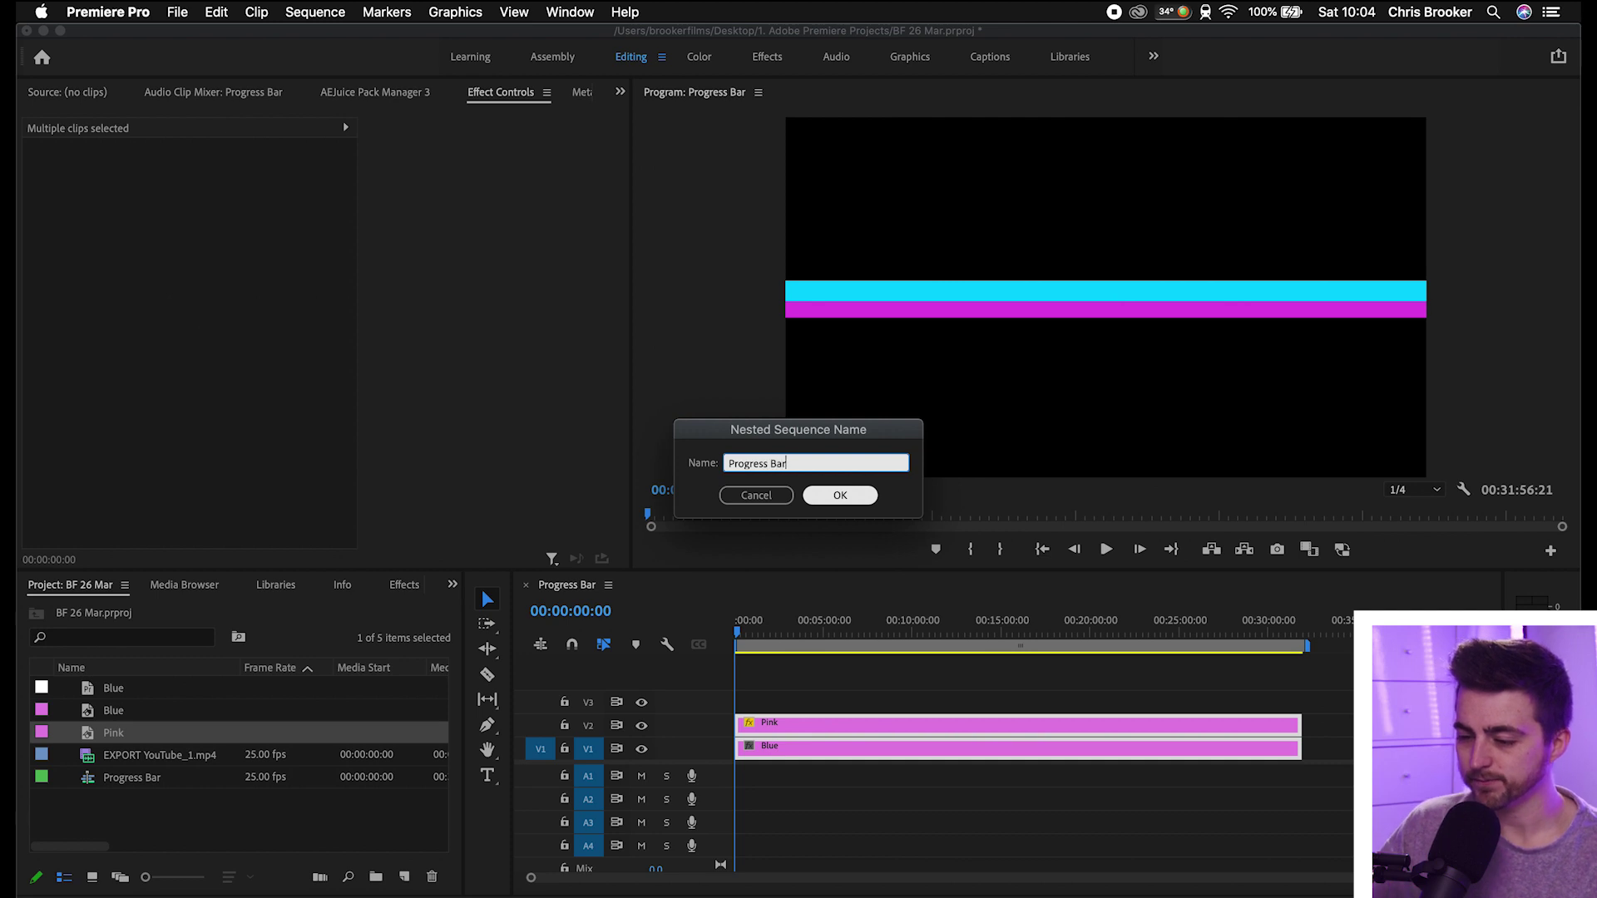
pyautogui.press('Return')
# Move the nested Progress Bar clip from track V1 up to track V2.
pyautogui.click(843, 754)
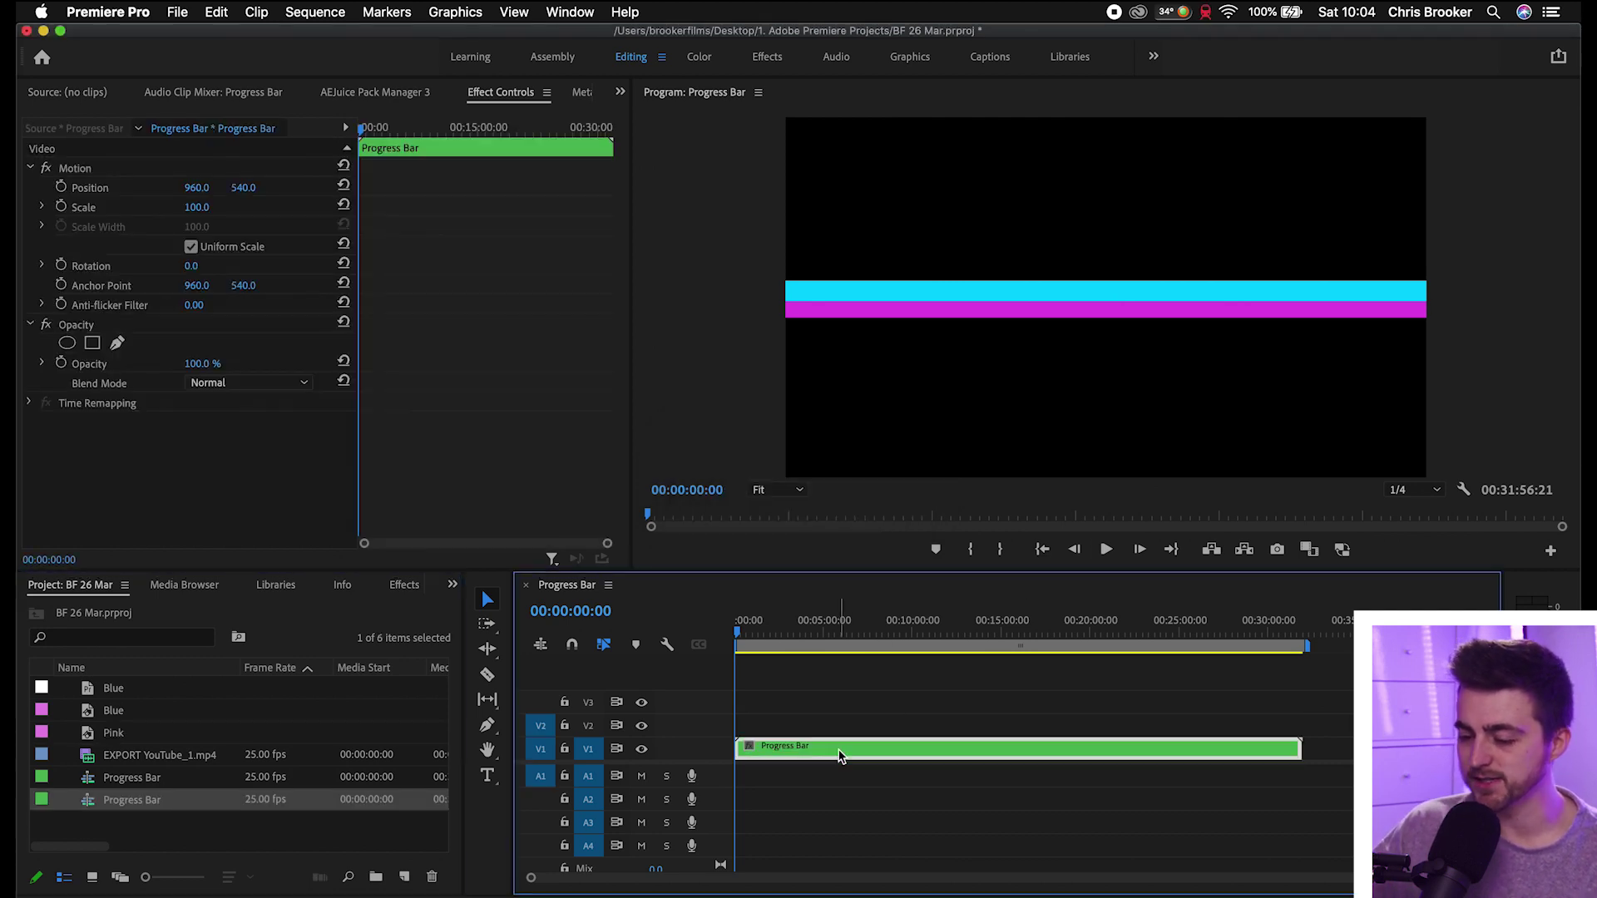
pyautogui.press('=')
pyautogui.press('=')
pyautogui.press('=')
pyautogui.moveTo(840, 754); pyautogui.dragTo(838, 730)
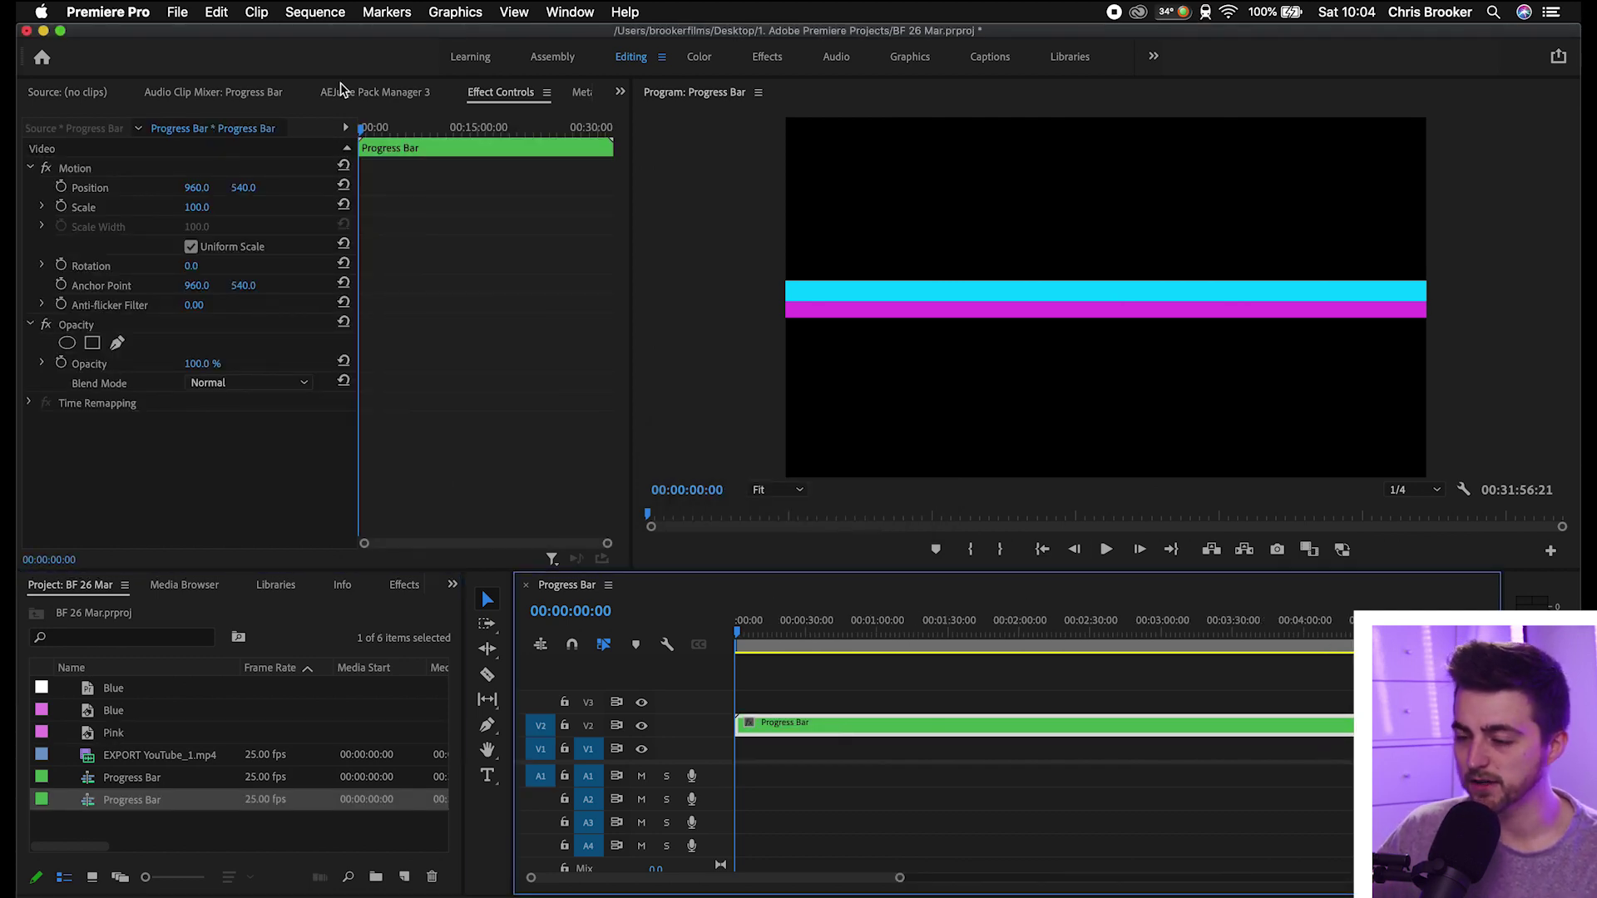
# Turn off Uniform Scale for the nested Progress Bar, setting its scale height to 47 and its vertical position to 1053.
pyautogui.moveTo(252, 192); pyautogui.dragTo(656, 191)
pyautogui.moveTo(250, 186)
pyautogui.mouseDown()
pyautogui.moveTo(283, 187)
pyautogui.moveTo(218, 186)
pyautogui.moveTo(255, 188)
pyautogui.mouseUp()
pyautogui.click(190, 246)
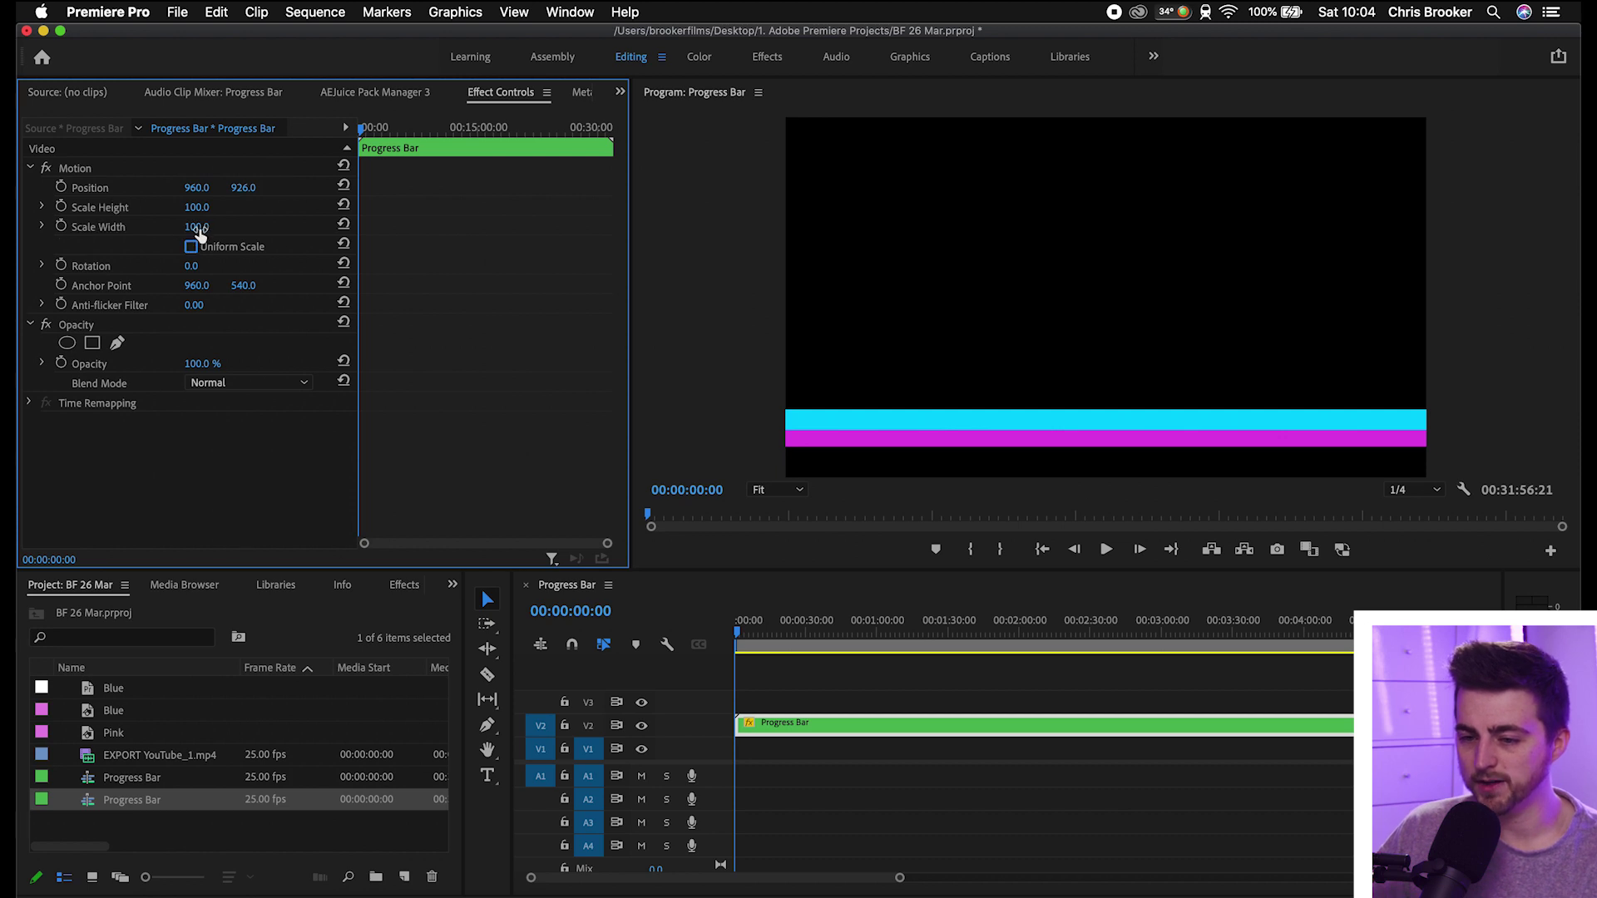
pyautogui.click(198, 226)
pyautogui.click(190, 247)
pyautogui.click(191, 247)
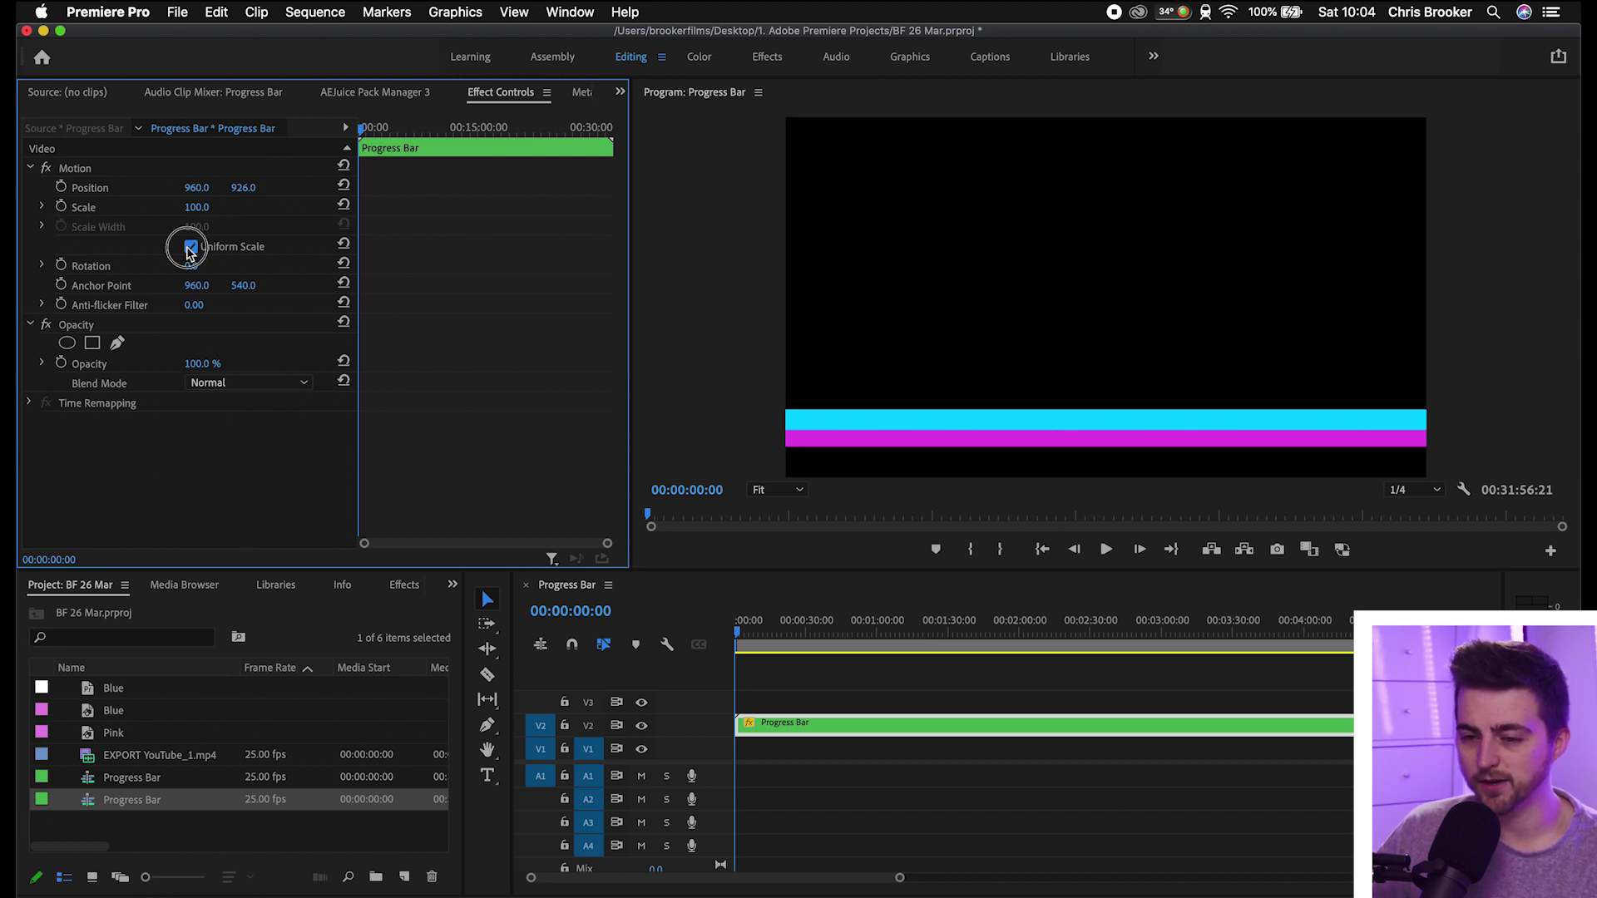
pyautogui.moveTo(194, 208); pyautogui.dragTo(252, 188)
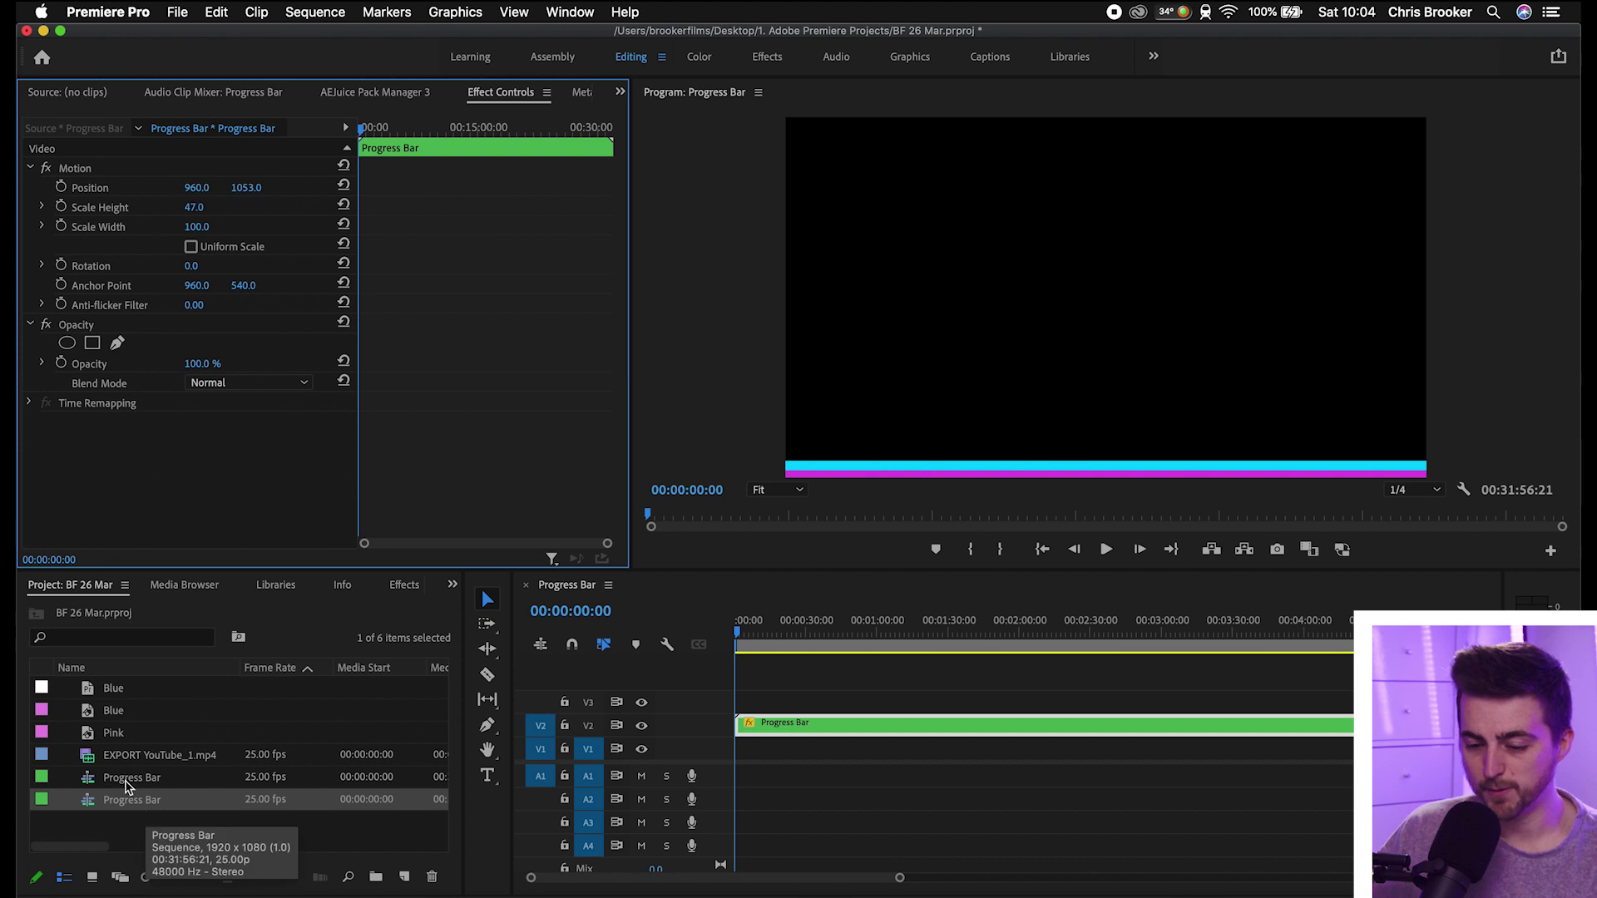
# Place the EXPORT YouTube_1.mp4 clip on track V1 beneath the Progress Bar clip, starting at the beginning of the sequence.
pyautogui.moveTo(124, 758); pyautogui.dragTo(735, 760)
pyautogui.click(775, 759)
pyautogui.click(755, 630)
pyautogui.press('=')
pyautogui.press('=')
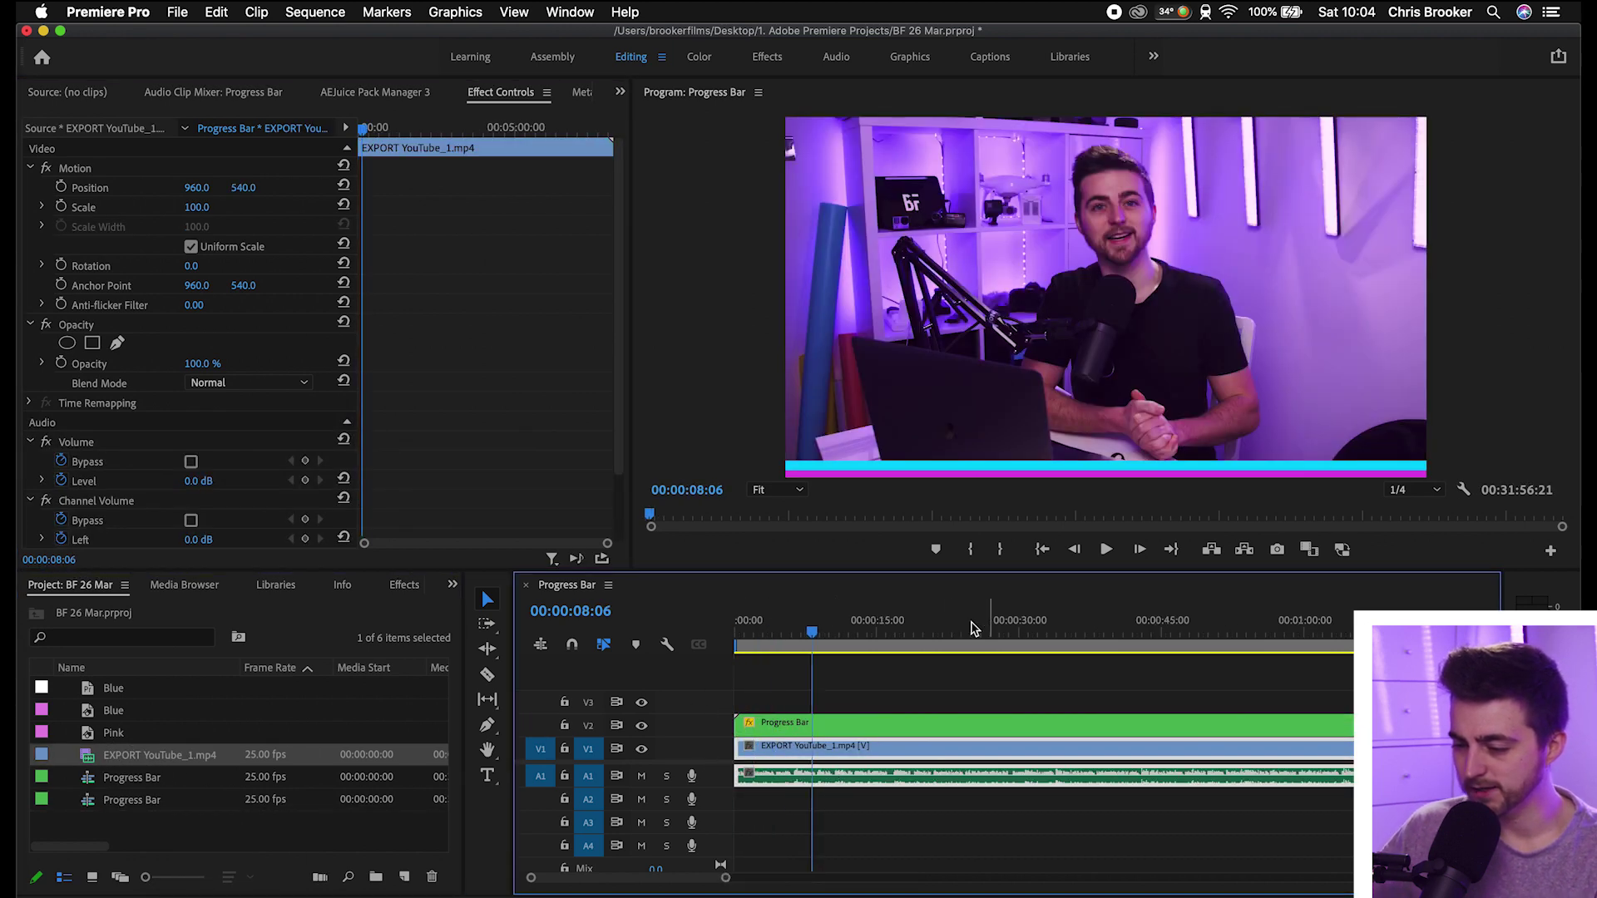
# Cut the EXPORT YouTube_1.mp4 clip and its audio at about 30 seconds and delete the remainder.
pyautogui.moveTo(1003, 631); pyautogui.dragTo(1024, 632)
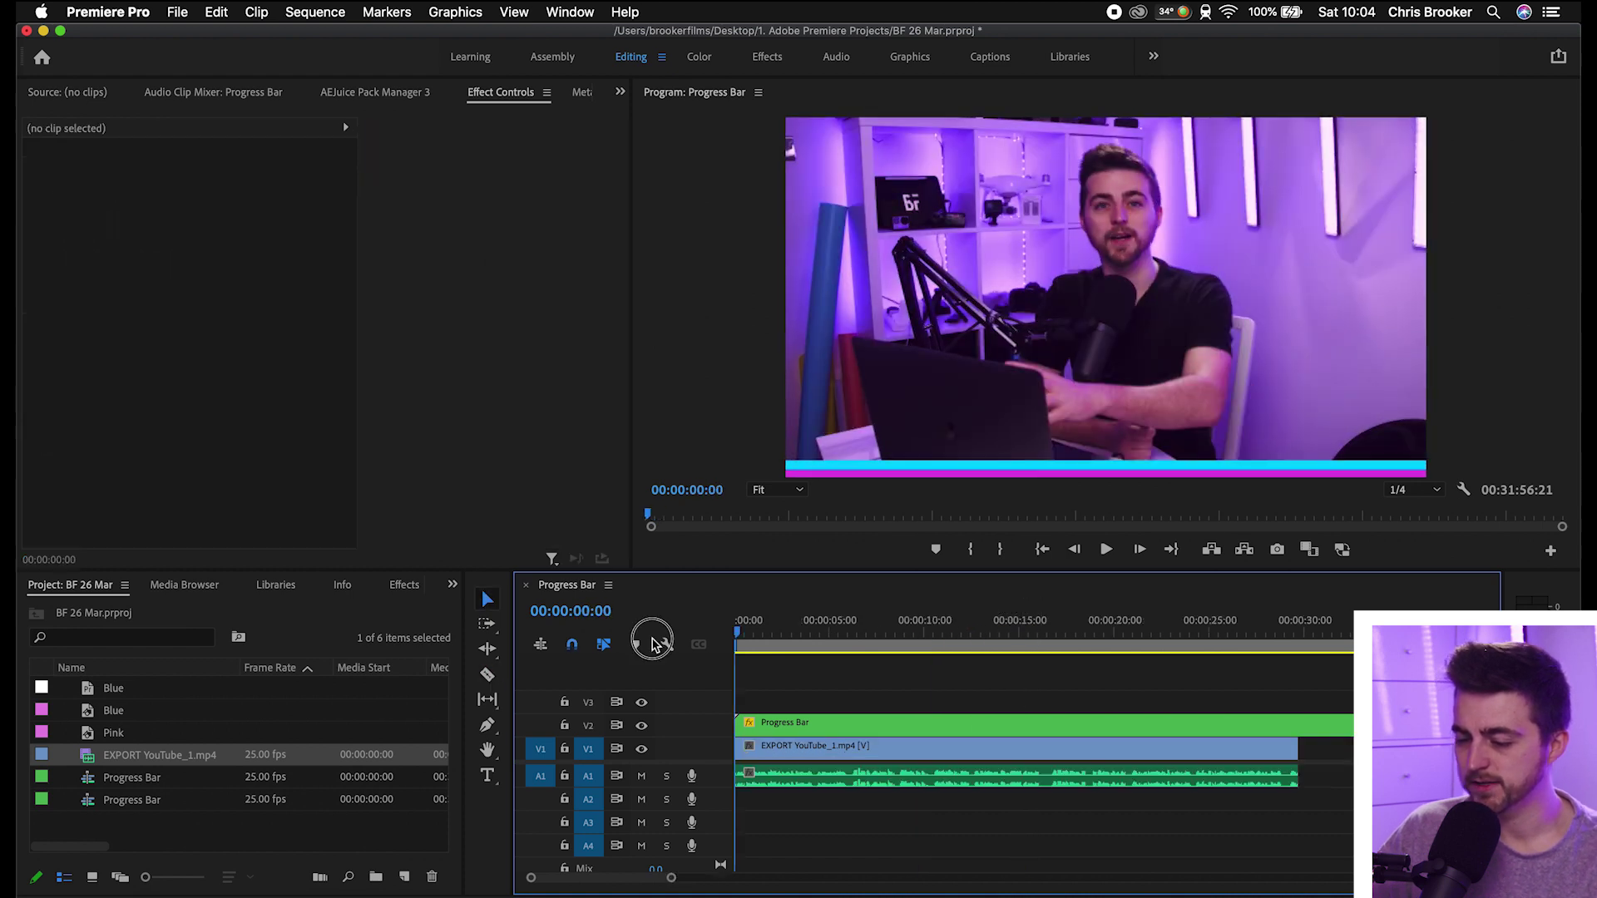
pyautogui.moveTo(738, 645); pyautogui.dragTo(864, 650)
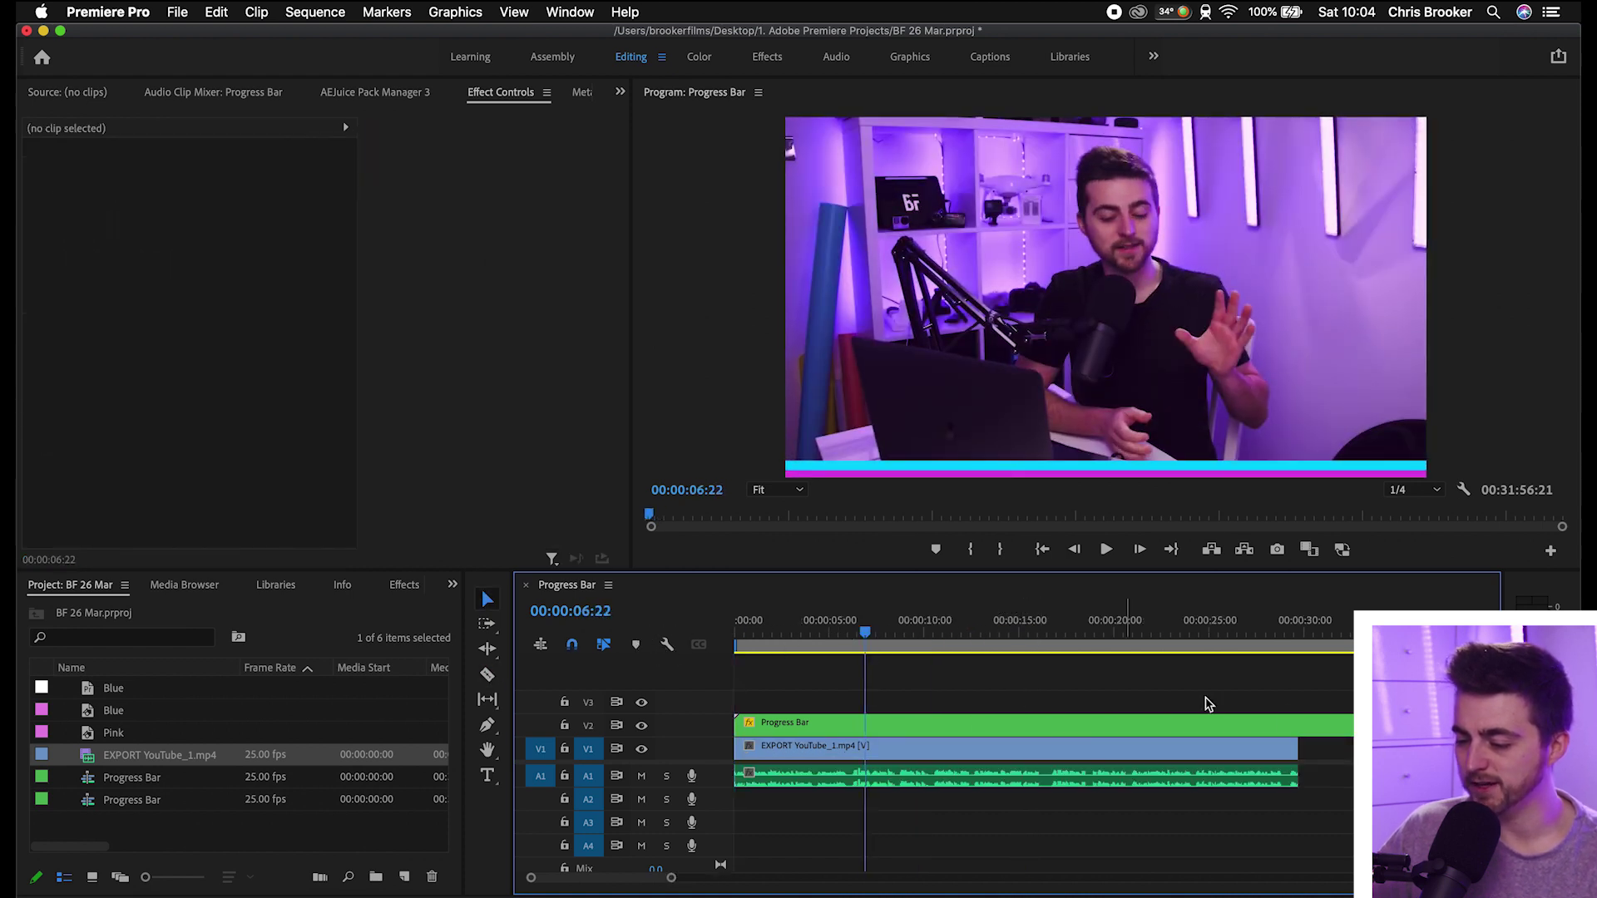
pyautogui.press('-')
pyautogui.press('-')
pyautogui.press('-')
pyautogui.press('-')
pyautogui.press('-')
pyautogui.press('=')
pyautogui.press('=')
pyautogui.press('=')
pyautogui.press('=')
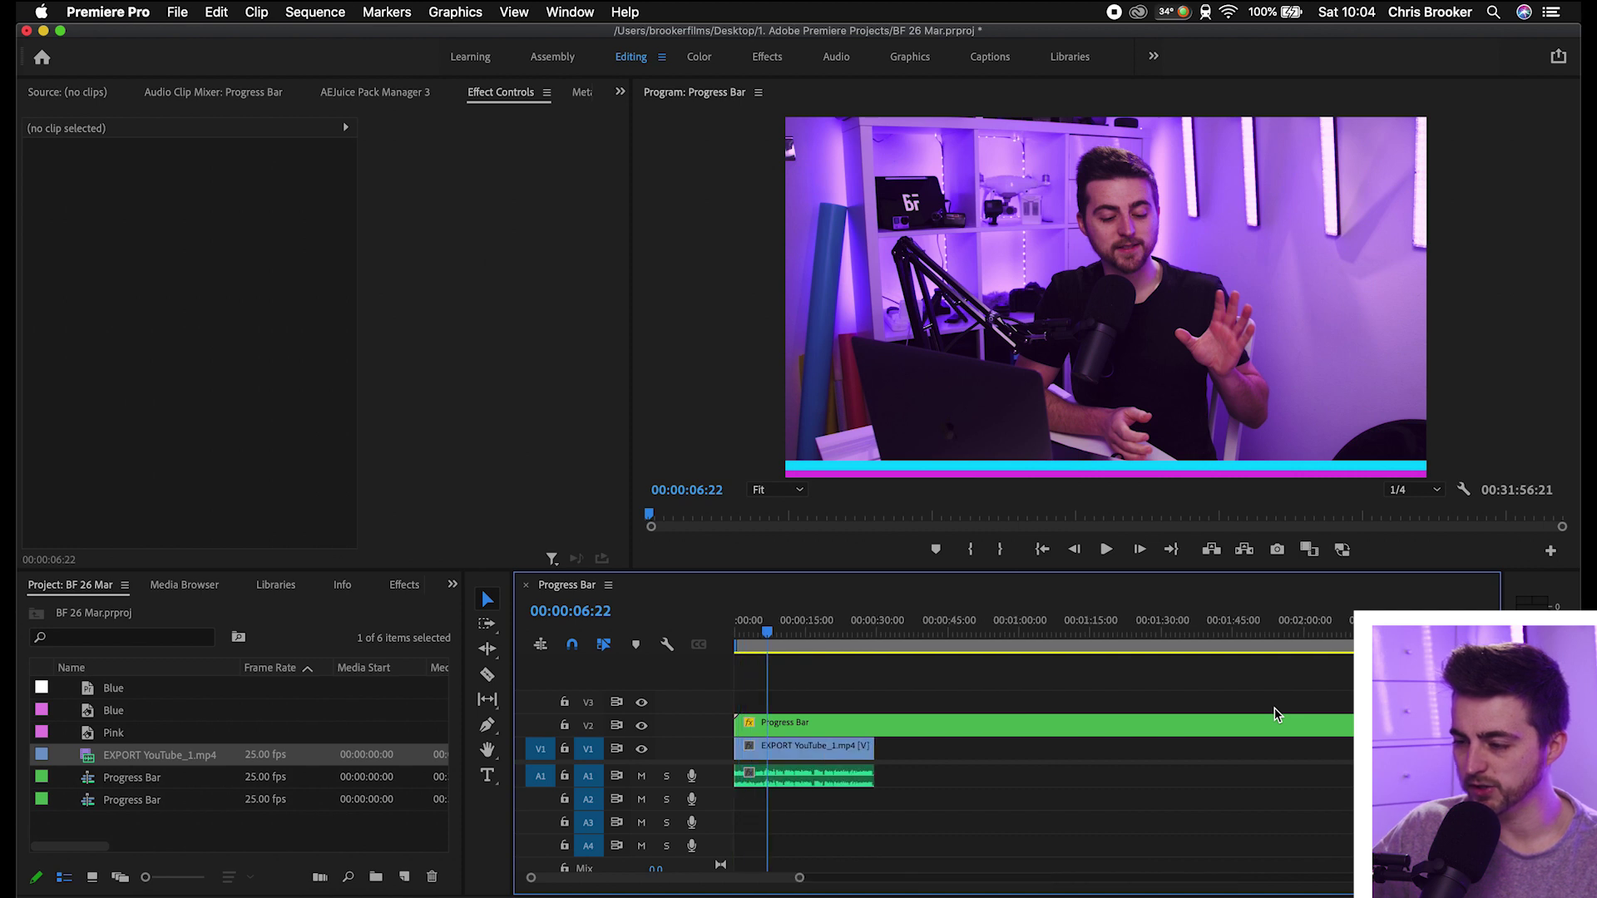
# Cut the Progress Bar clip at the end of the video clip and delete the excess.
pyautogui.click(850, 636)
pyautogui.moveTo(850, 637); pyautogui.dragTo(1089, 656)
pyautogui.press('c')
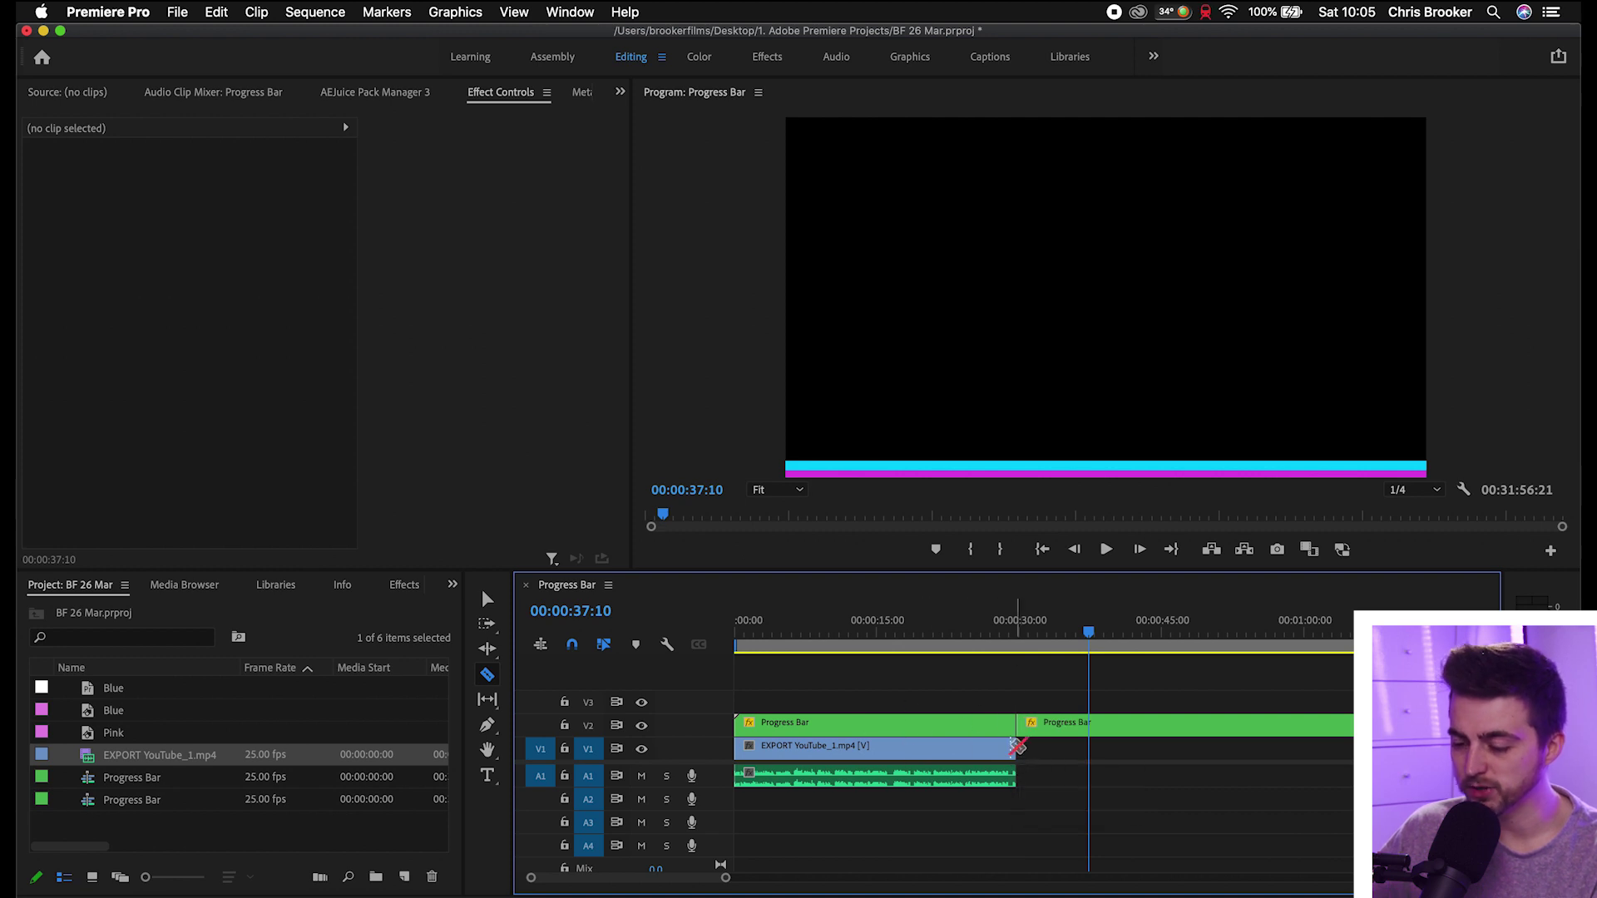
pyautogui.press('v')
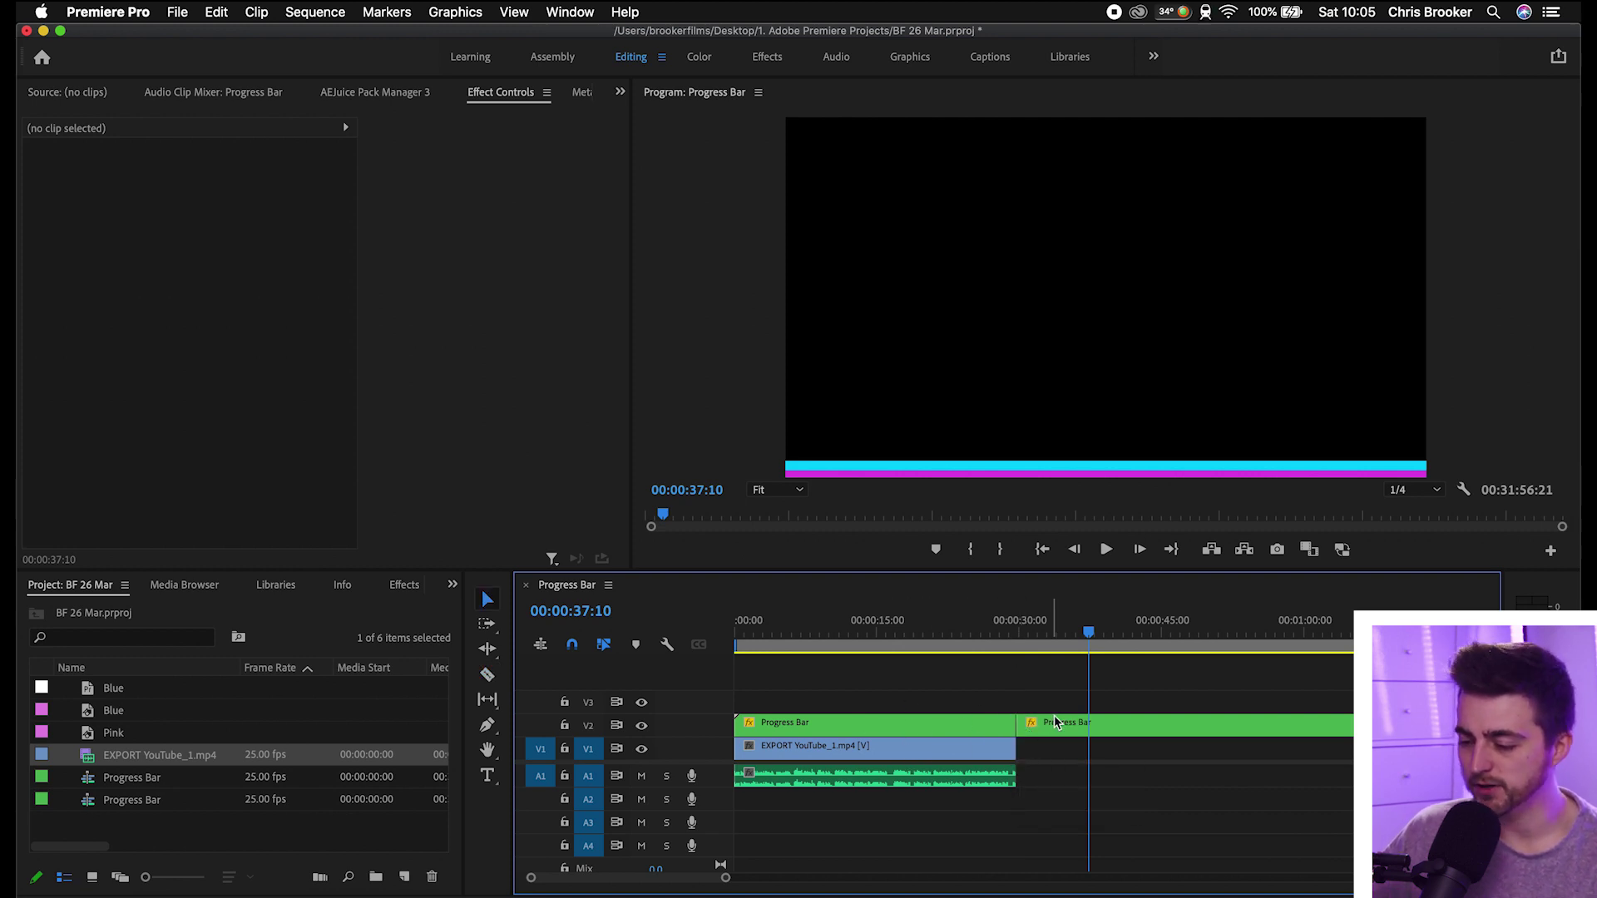
pyautogui.click(1055, 722)
pyautogui.press('Delete')
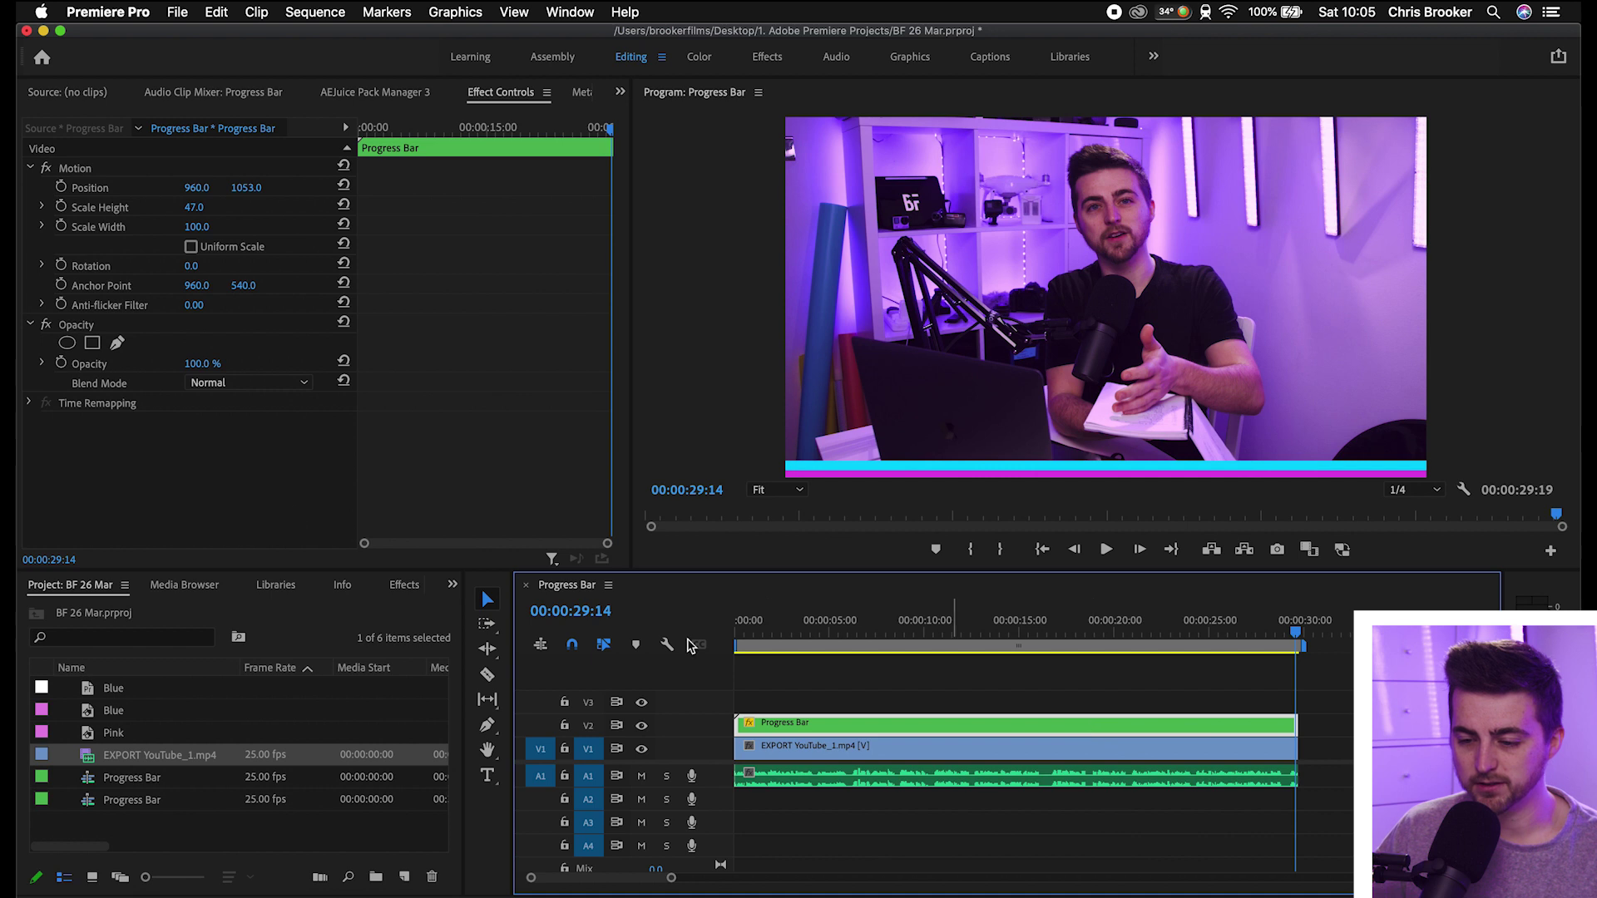
# Find the Crop video effect and apply it to the Progress Bar clip on track V2.
pyautogui.click(392, 587)
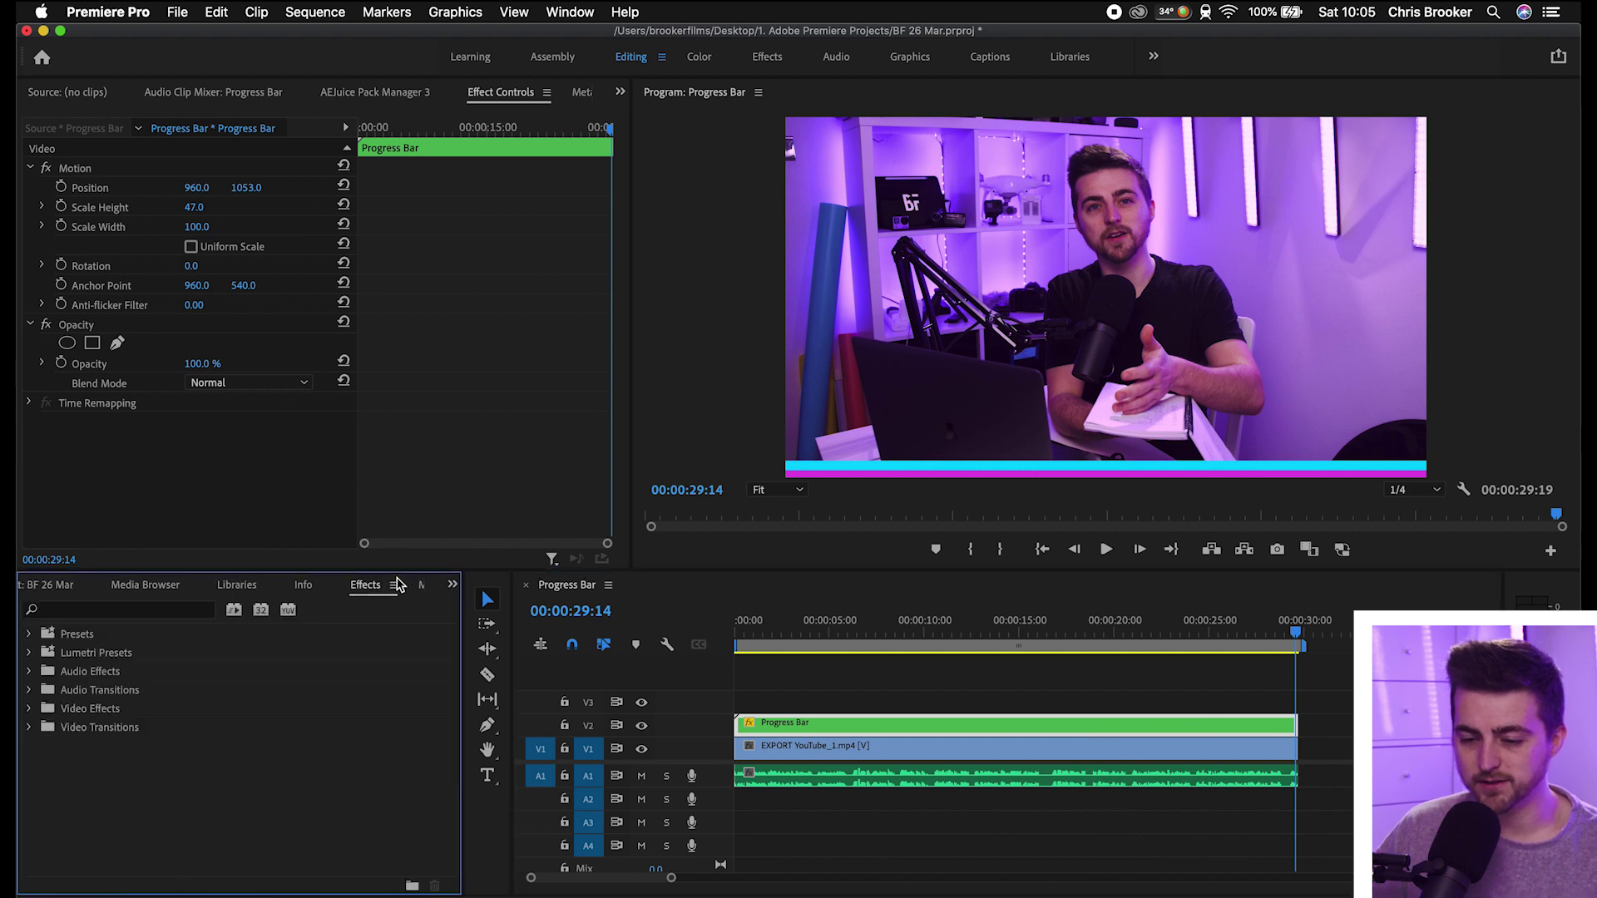
pyautogui.click(115, 611)
pyautogui.write('crop')
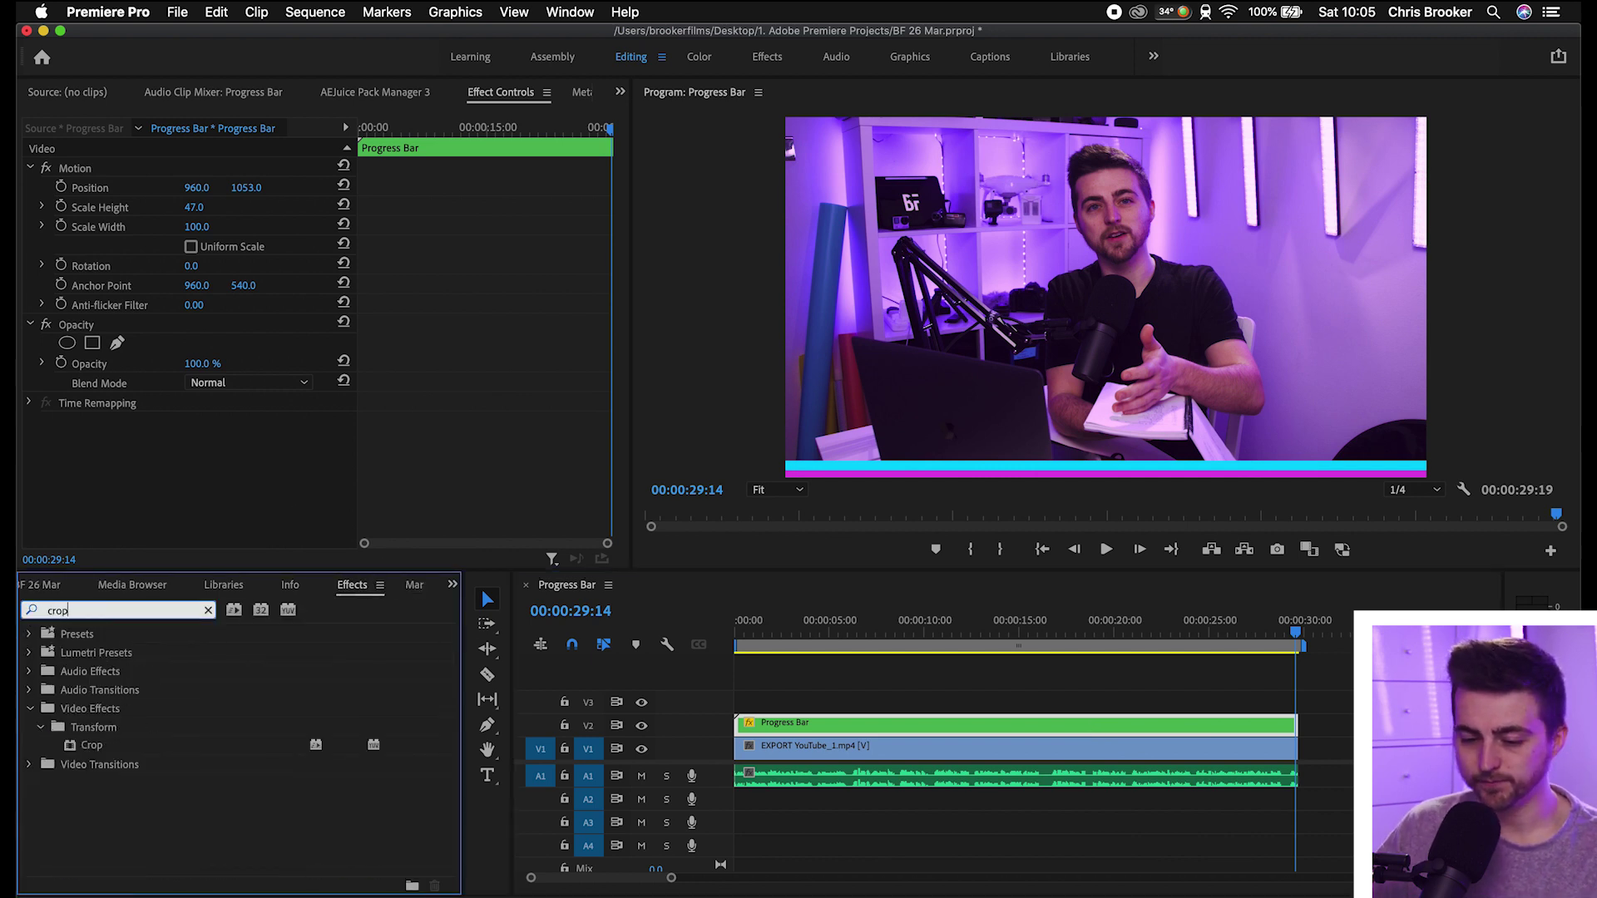
pyautogui.click(95, 748)
pyautogui.moveTo(92, 748); pyautogui.dragTo(934, 722)
# Set the Crop effect's Right value to 100% at the start of the clip and enable keyframing for it.
pyautogui.moveTo(492, 127); pyautogui.dragTo(275, 140)
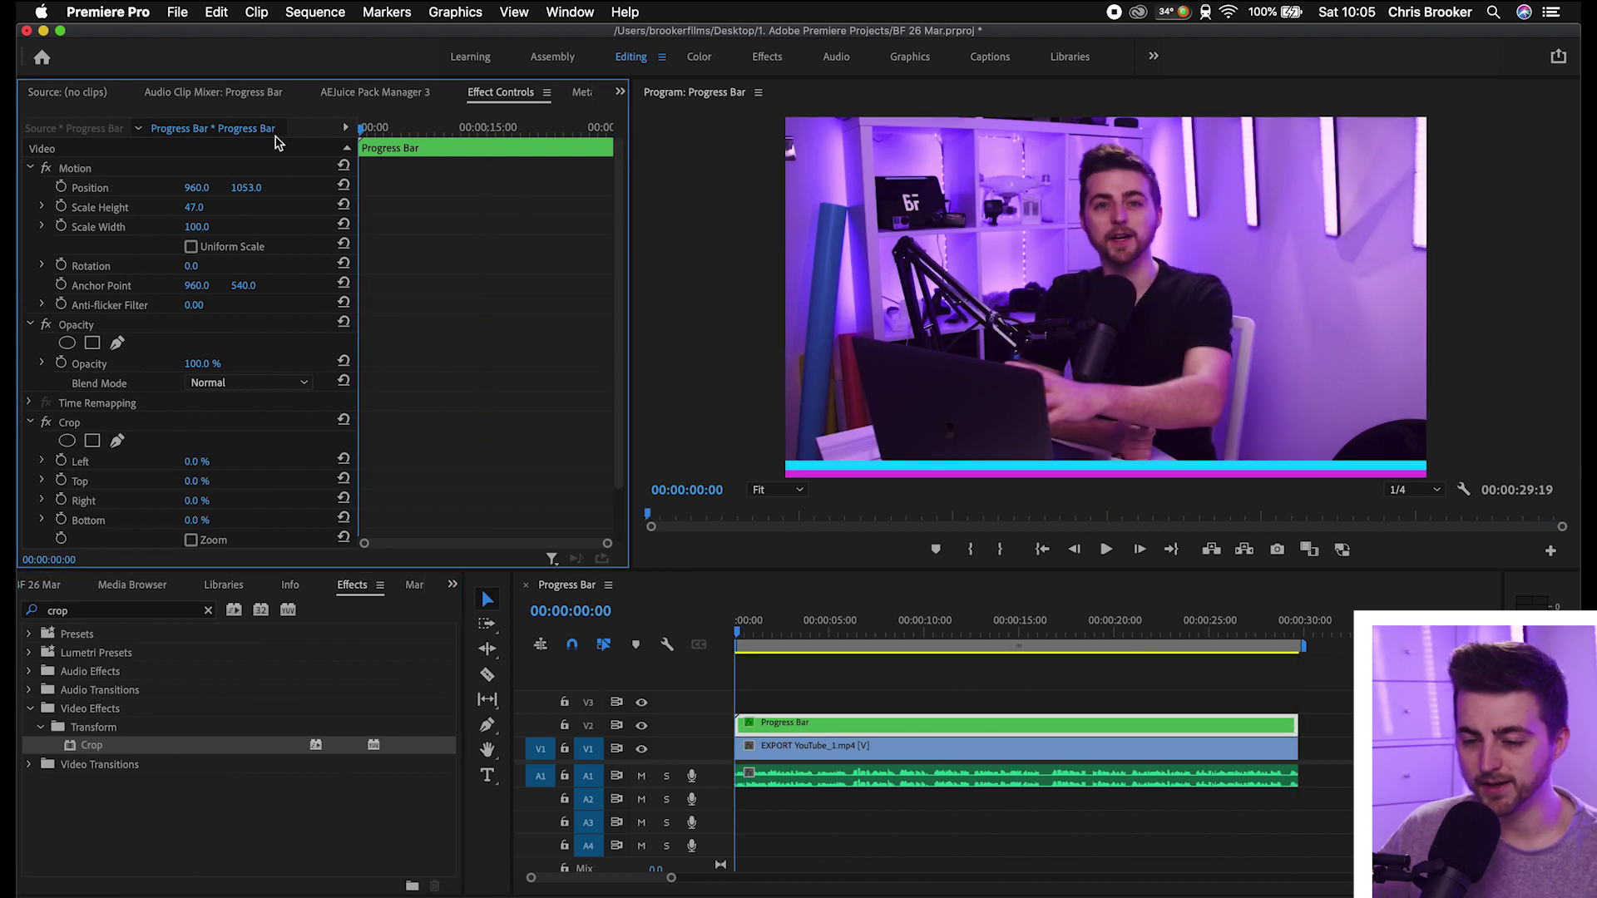
pyautogui.scroll(-3, 392, 248)
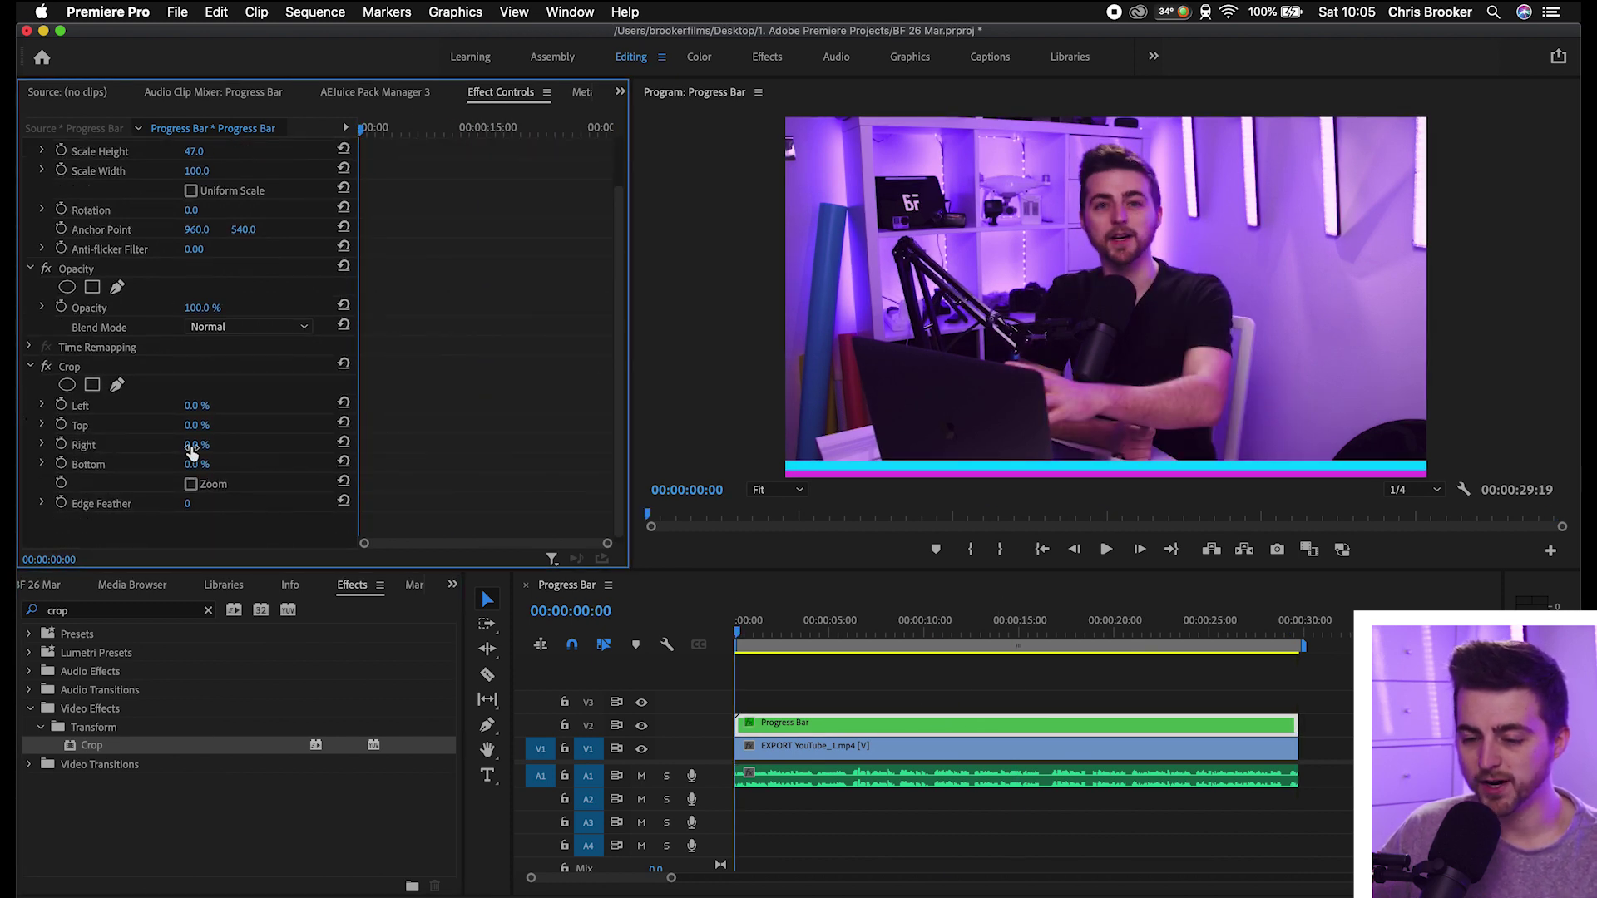
pyautogui.click(208, 444)
pyautogui.write('100')
pyautogui.press('Return')
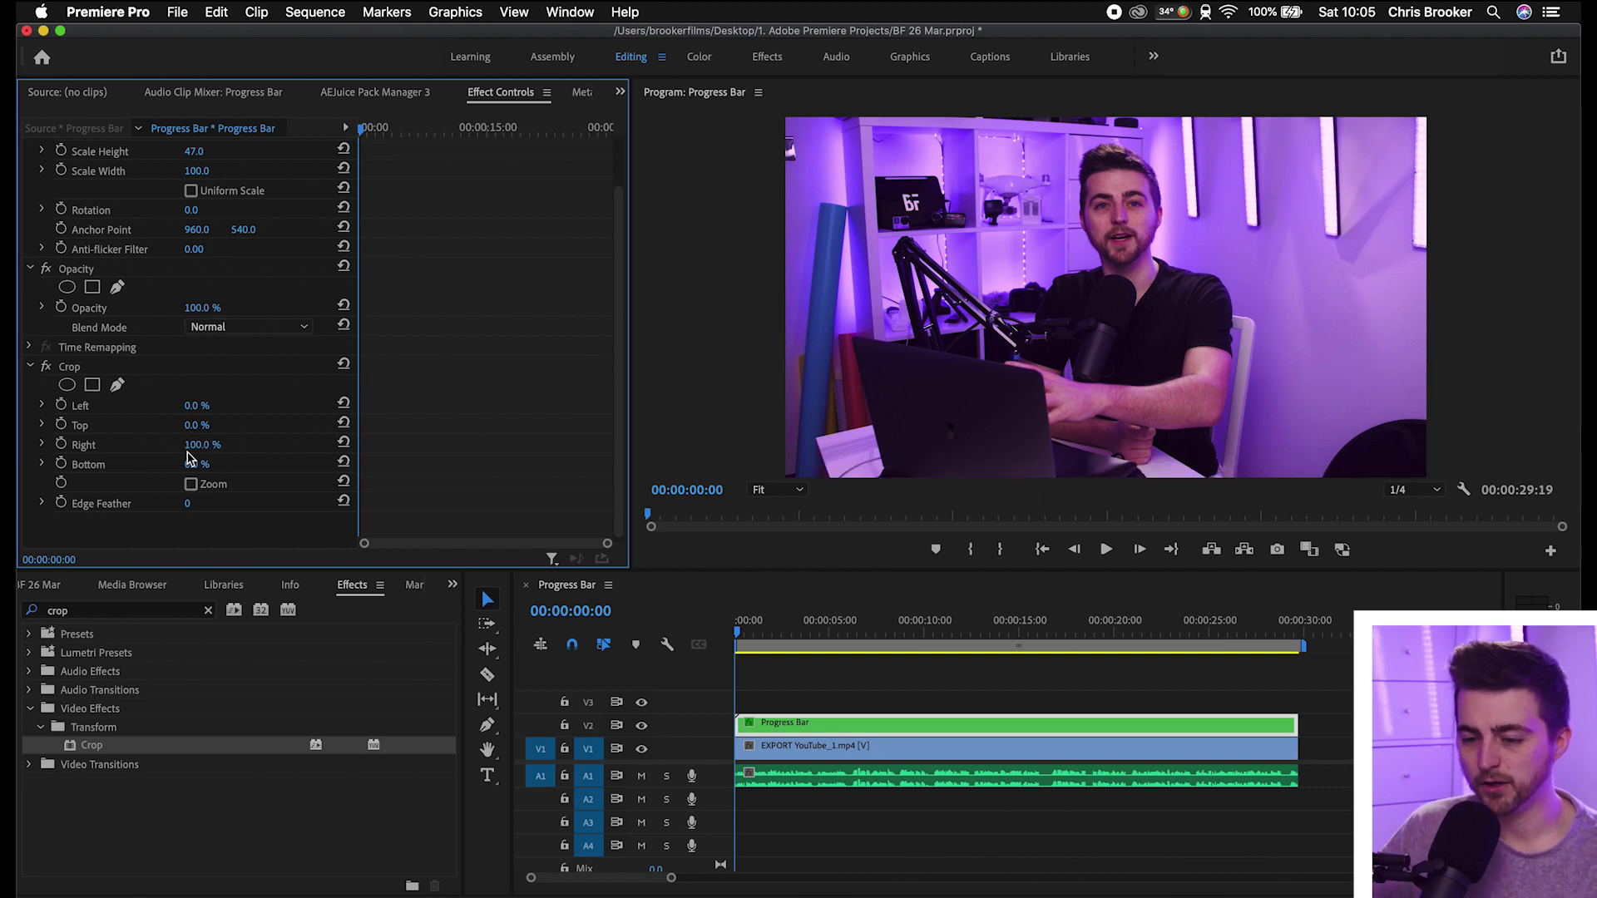
pyautogui.click(62, 447)
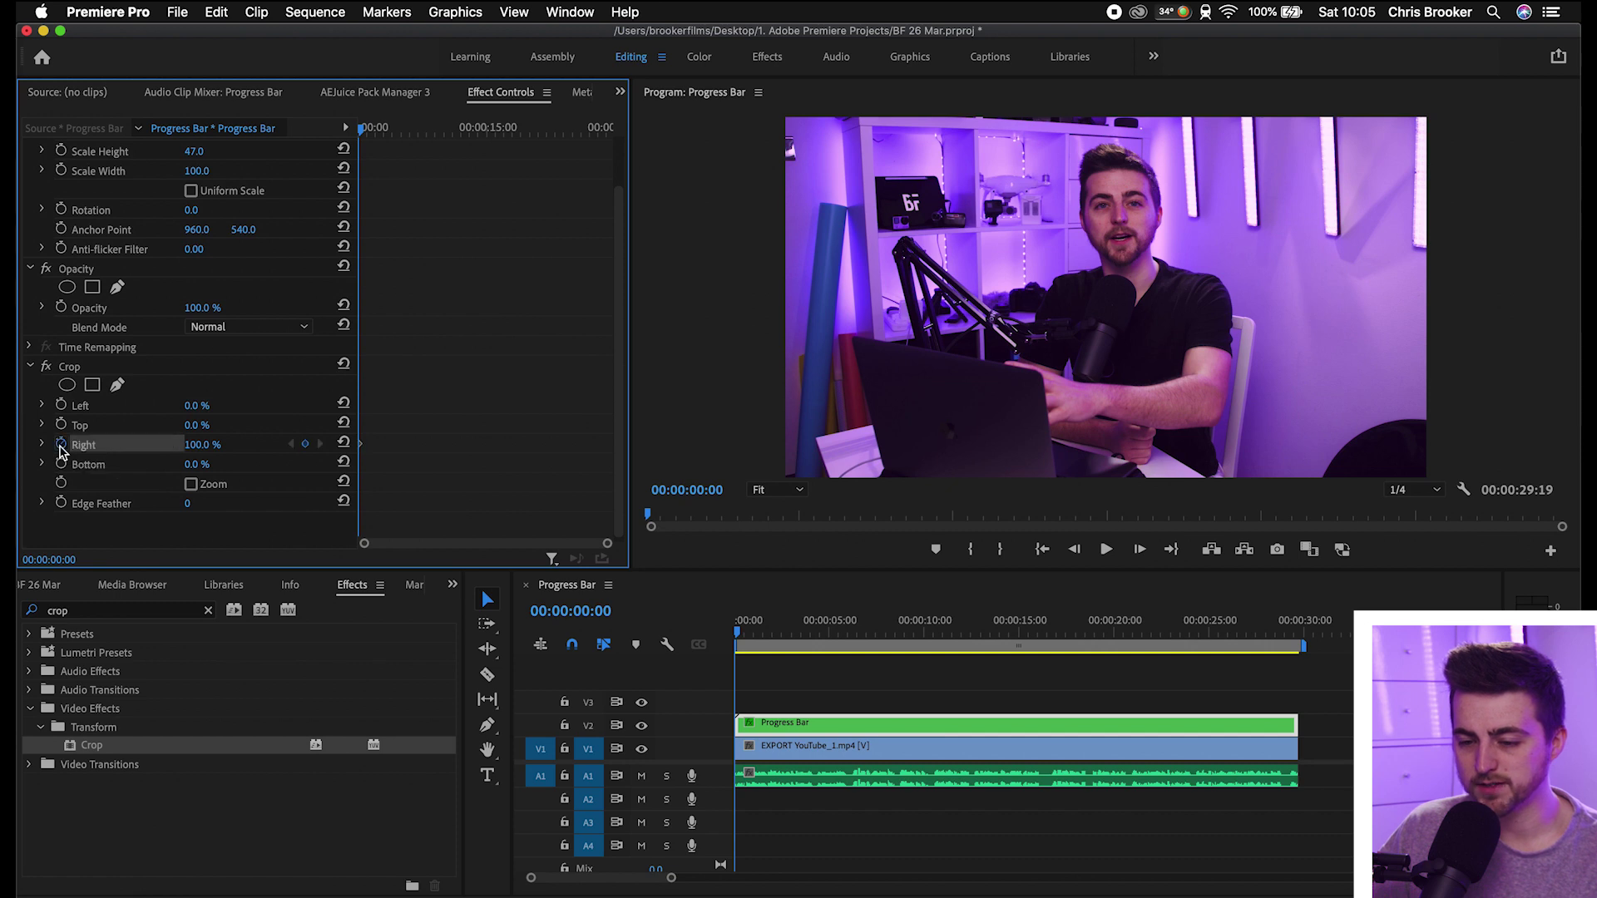
# Add a Right crop keyframe of 0% at the end of the Progress Bar clip.
pyautogui.moveTo(441, 120); pyautogui.dragTo(614, 125)
pyautogui.click(204, 447)
pyautogui.write('0')
pyautogui.press('Return')
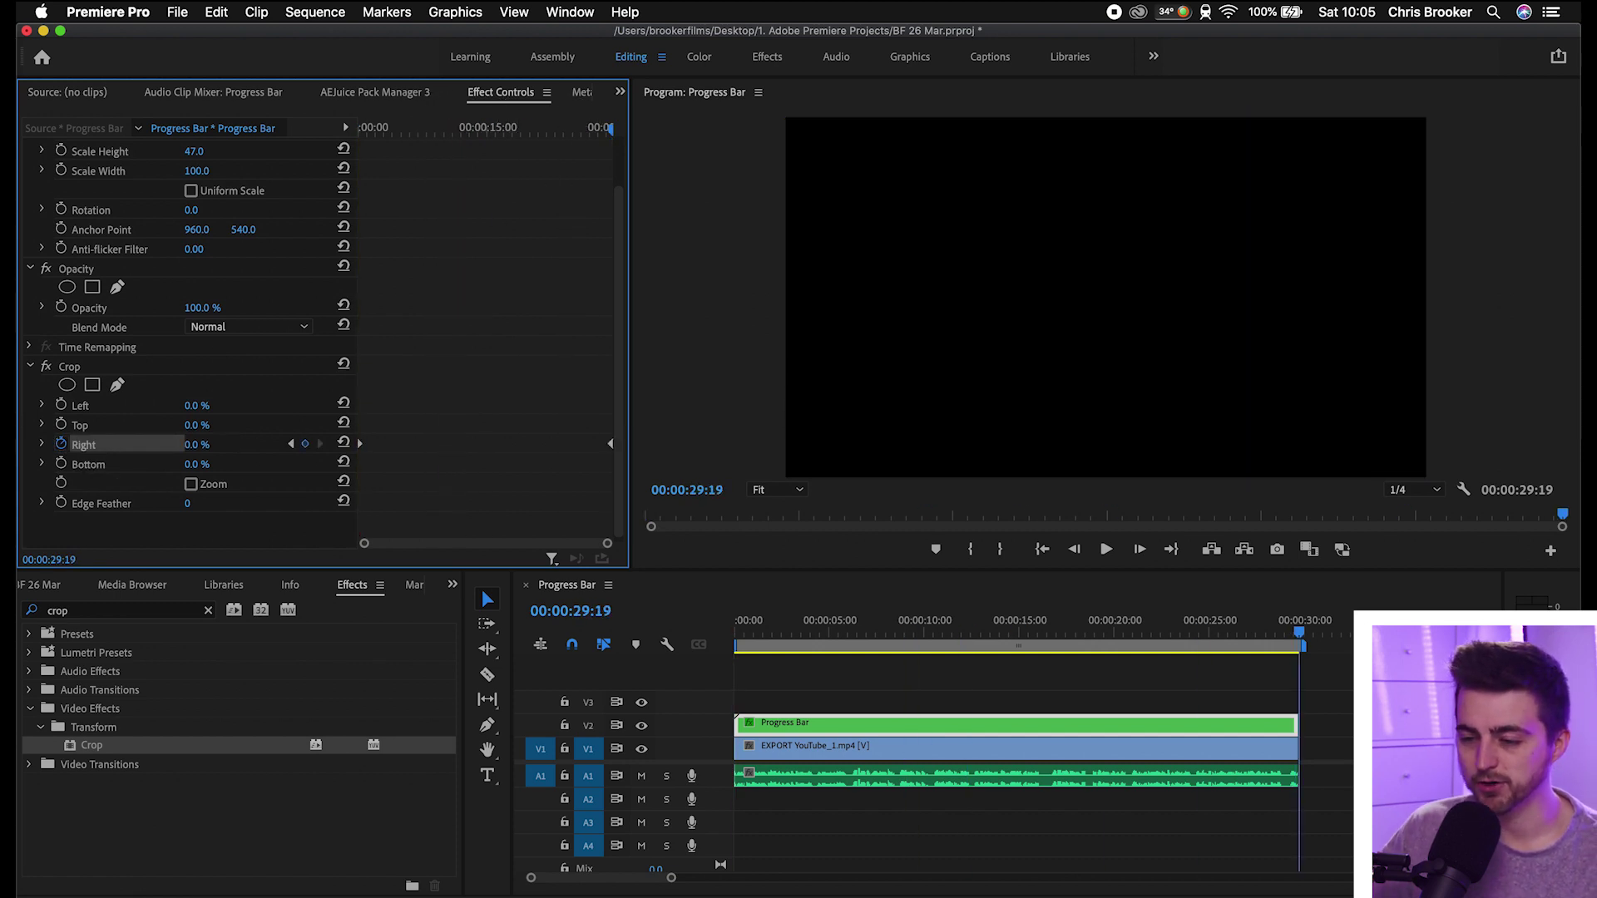
# Preview the crop animation and move its end keyframe to 00:00:13:03.
pyautogui.moveTo(585, 129); pyautogui.dragTo(559, 129)
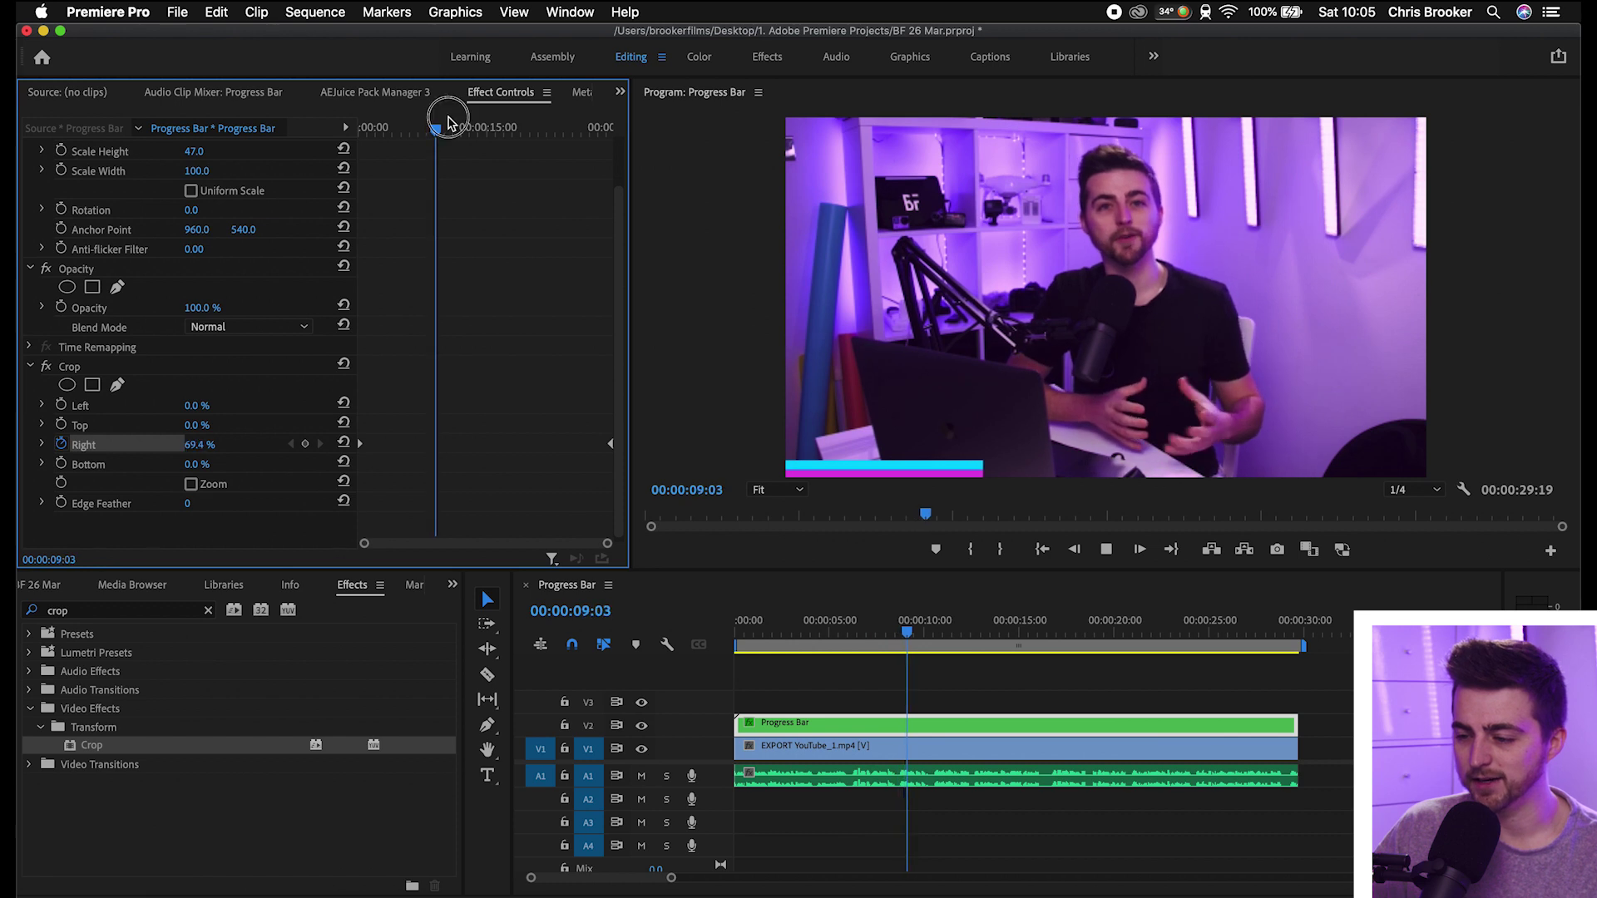
pyautogui.moveTo(434, 127); pyautogui.dragTo(614, 135)
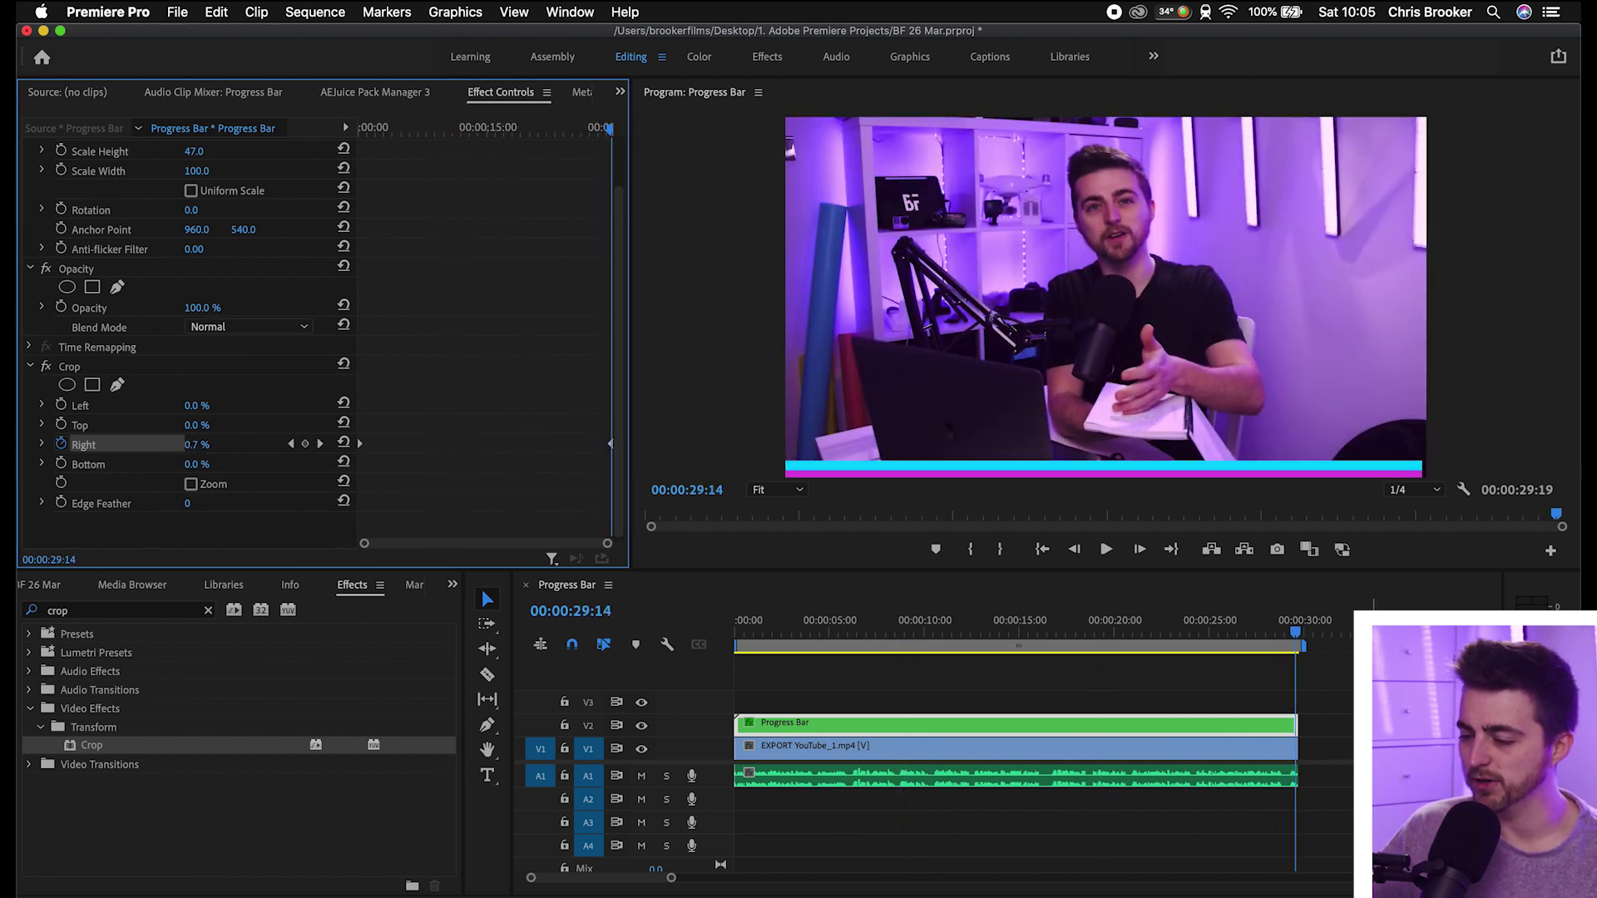
pyautogui.moveTo(1296, 634); pyautogui.dragTo(984, 638)
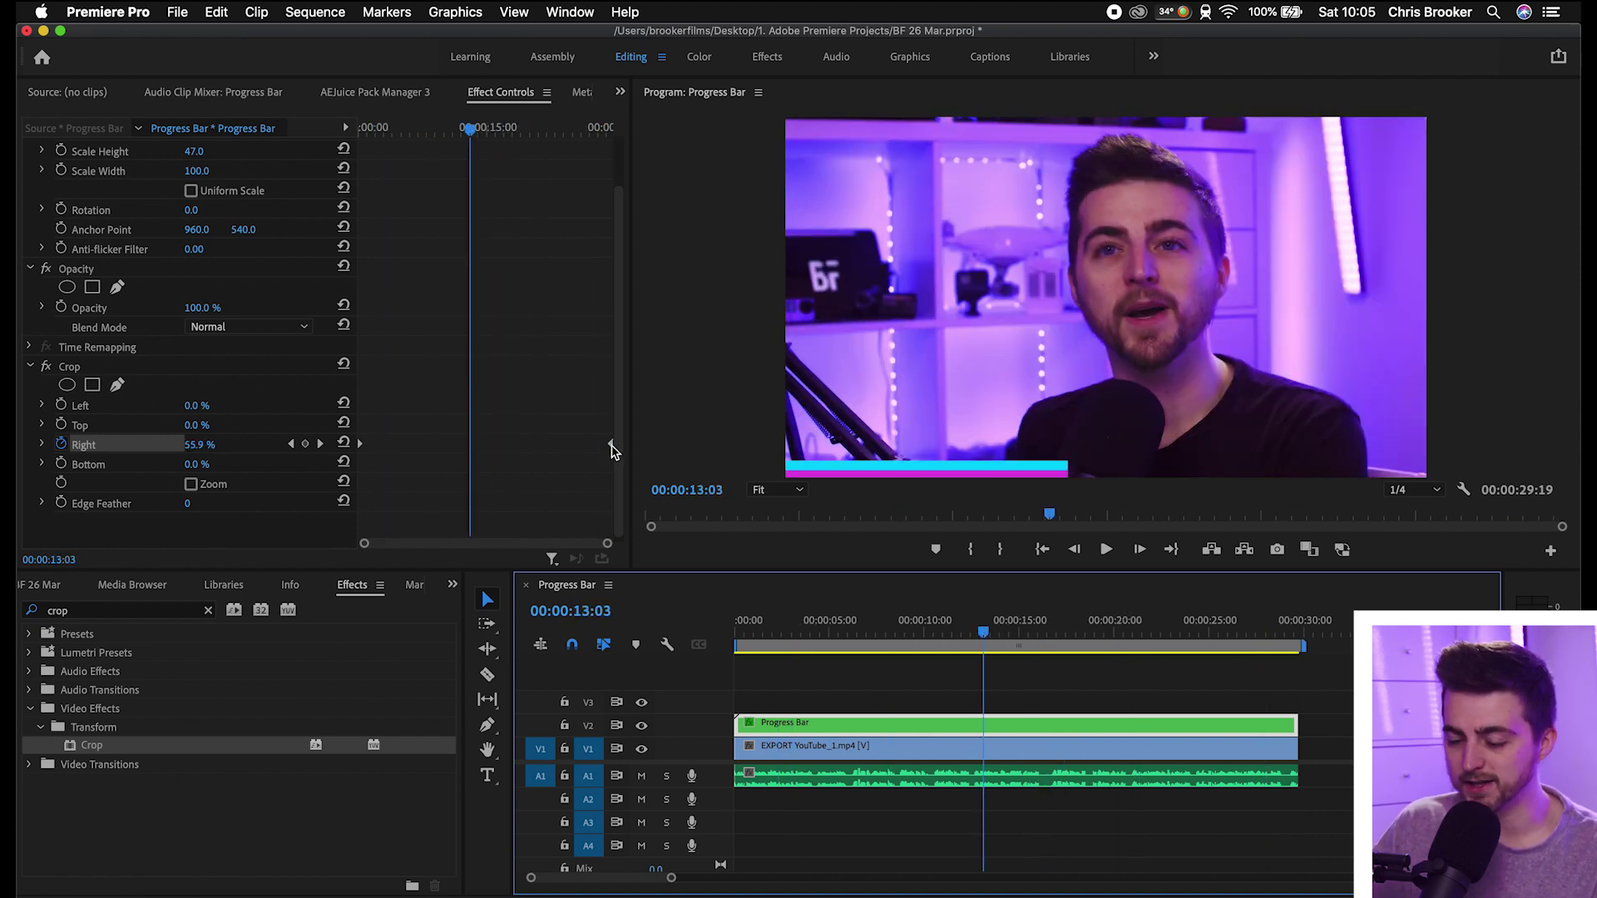
pyautogui.moveTo(612, 449); pyautogui.dragTo(469, 462)
# Try cutting the Progress Bar clip at 00:00:13:03 and deleting the remainder, and undo both the deletion and the cut.
pyautogui.press('c')
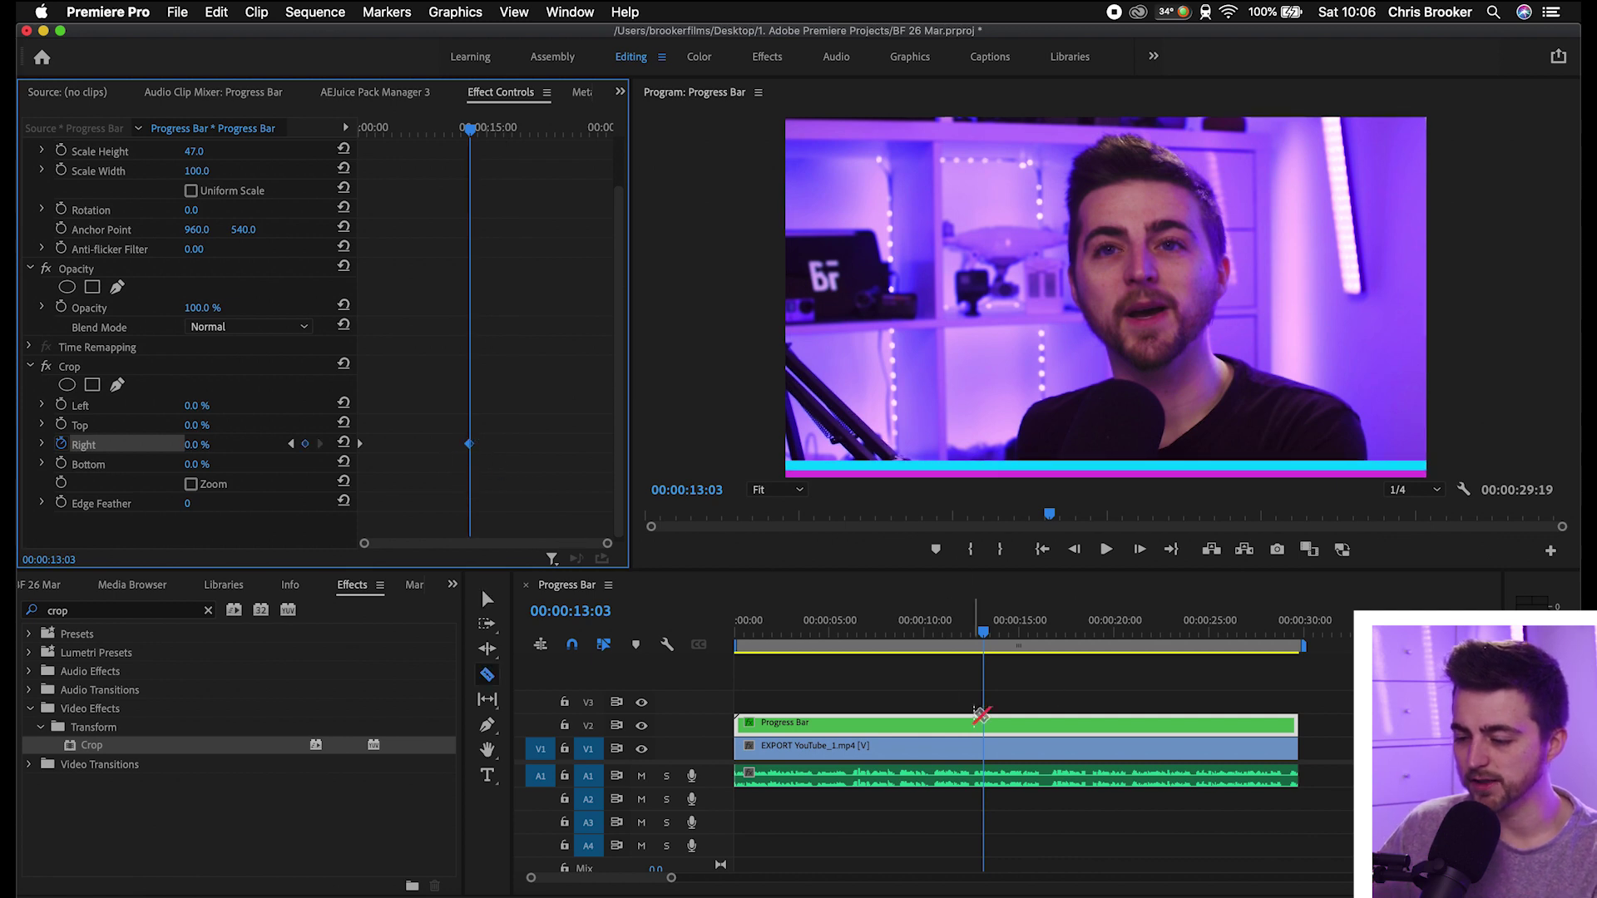
pyautogui.click(984, 722)
pyautogui.press('v')
pyautogui.click(1014, 729)
pyautogui.press('Delete')
pyautogui.press('super+z')
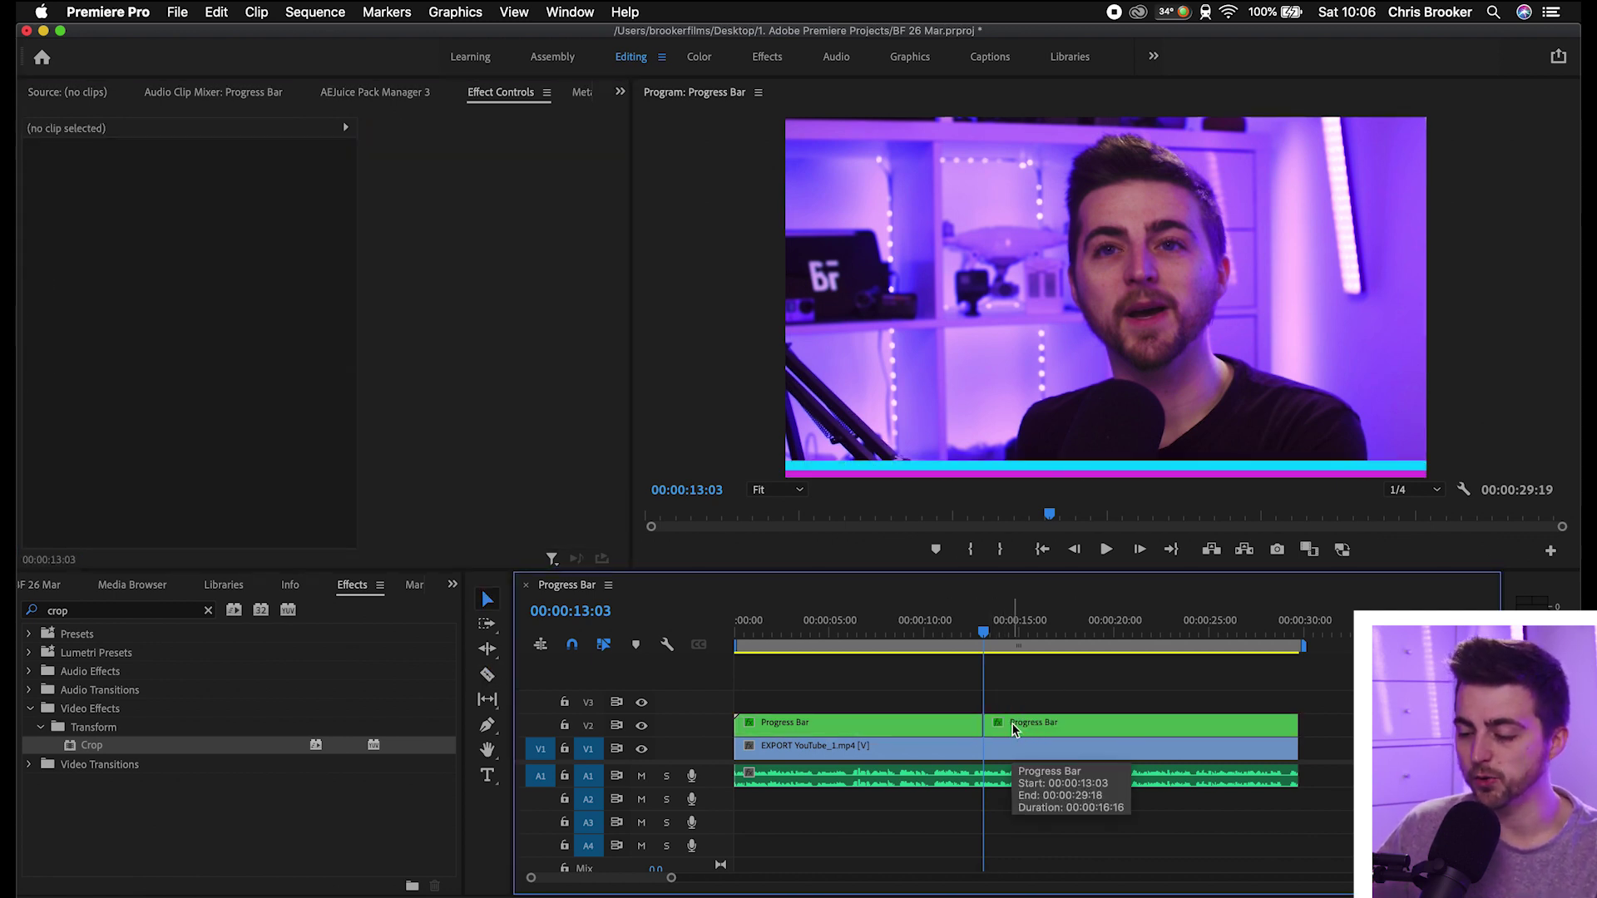
pyautogui.press('super+z')
# Replace the Crop effect on the Progress Bar clip with the Linear Wipe video effect.
pyautogui.moveTo(998, 637); pyautogui.dragTo(1050, 634)
pyautogui.click(945, 726)
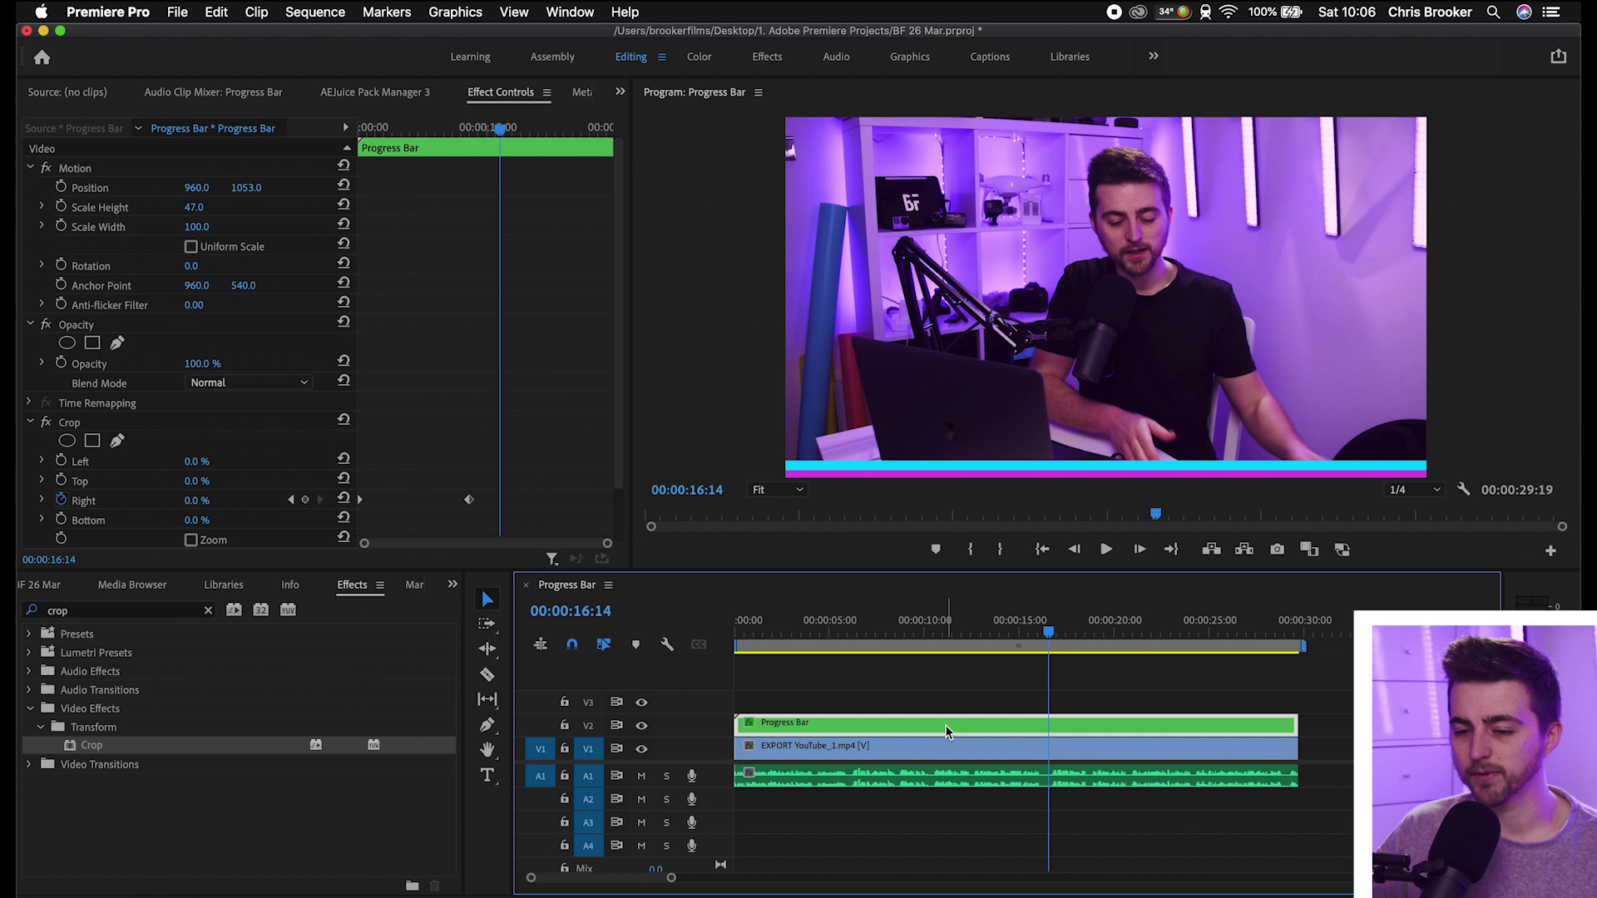
pyautogui.click(71, 422)
pyautogui.press('Delete')
pyautogui.click(99, 615)
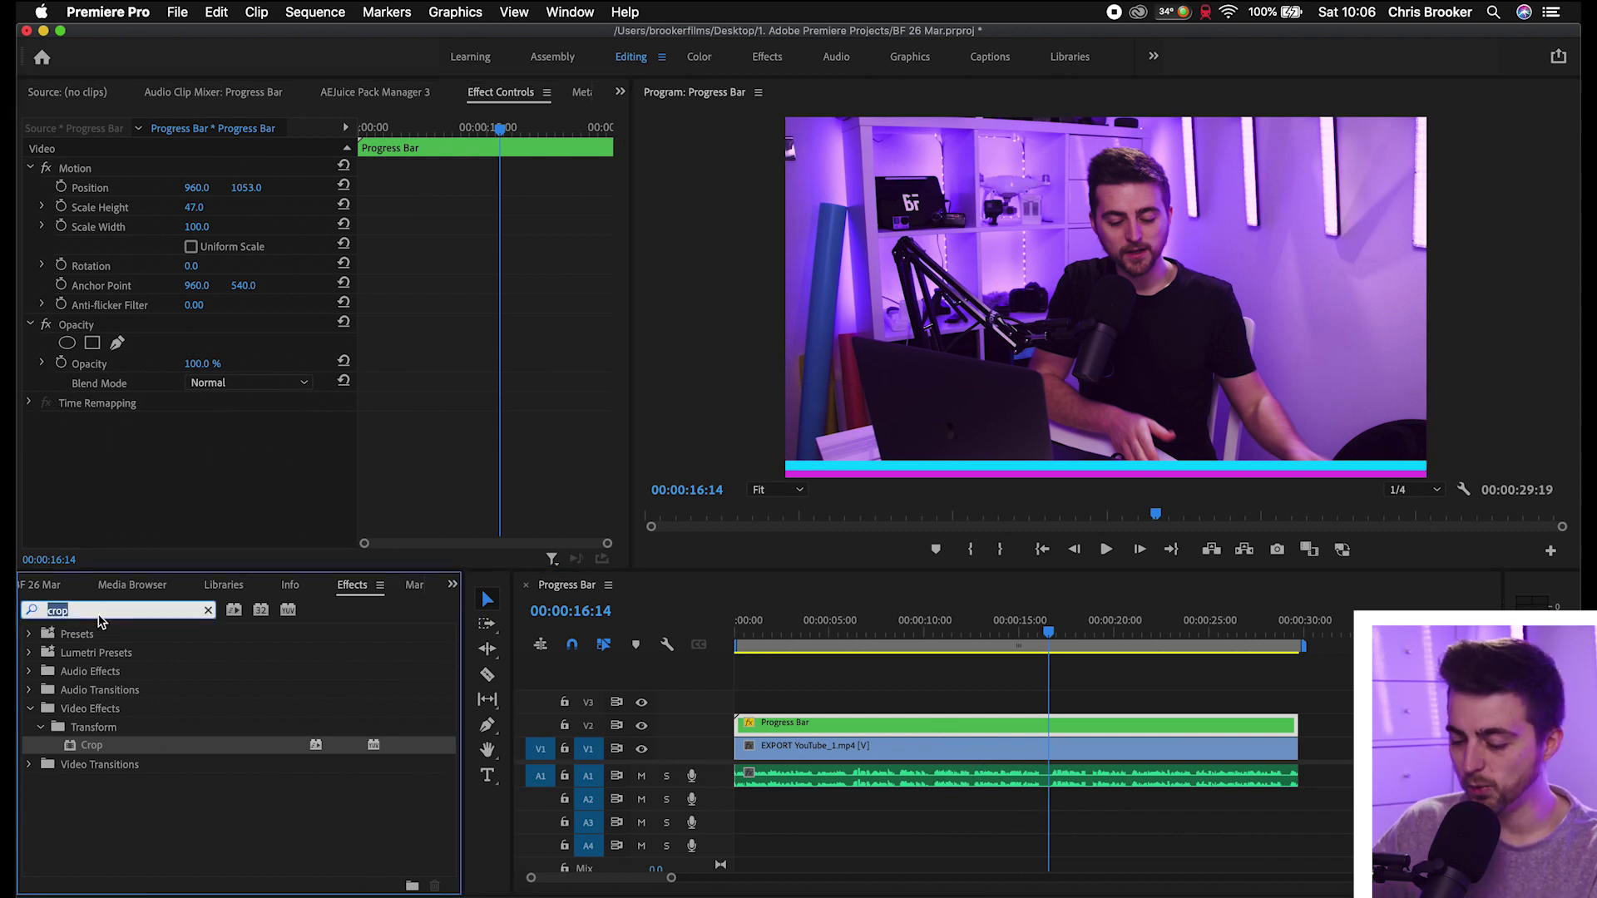
pyautogui.write('linear')
pyautogui.moveTo(108, 746); pyautogui.dragTo(840, 723)
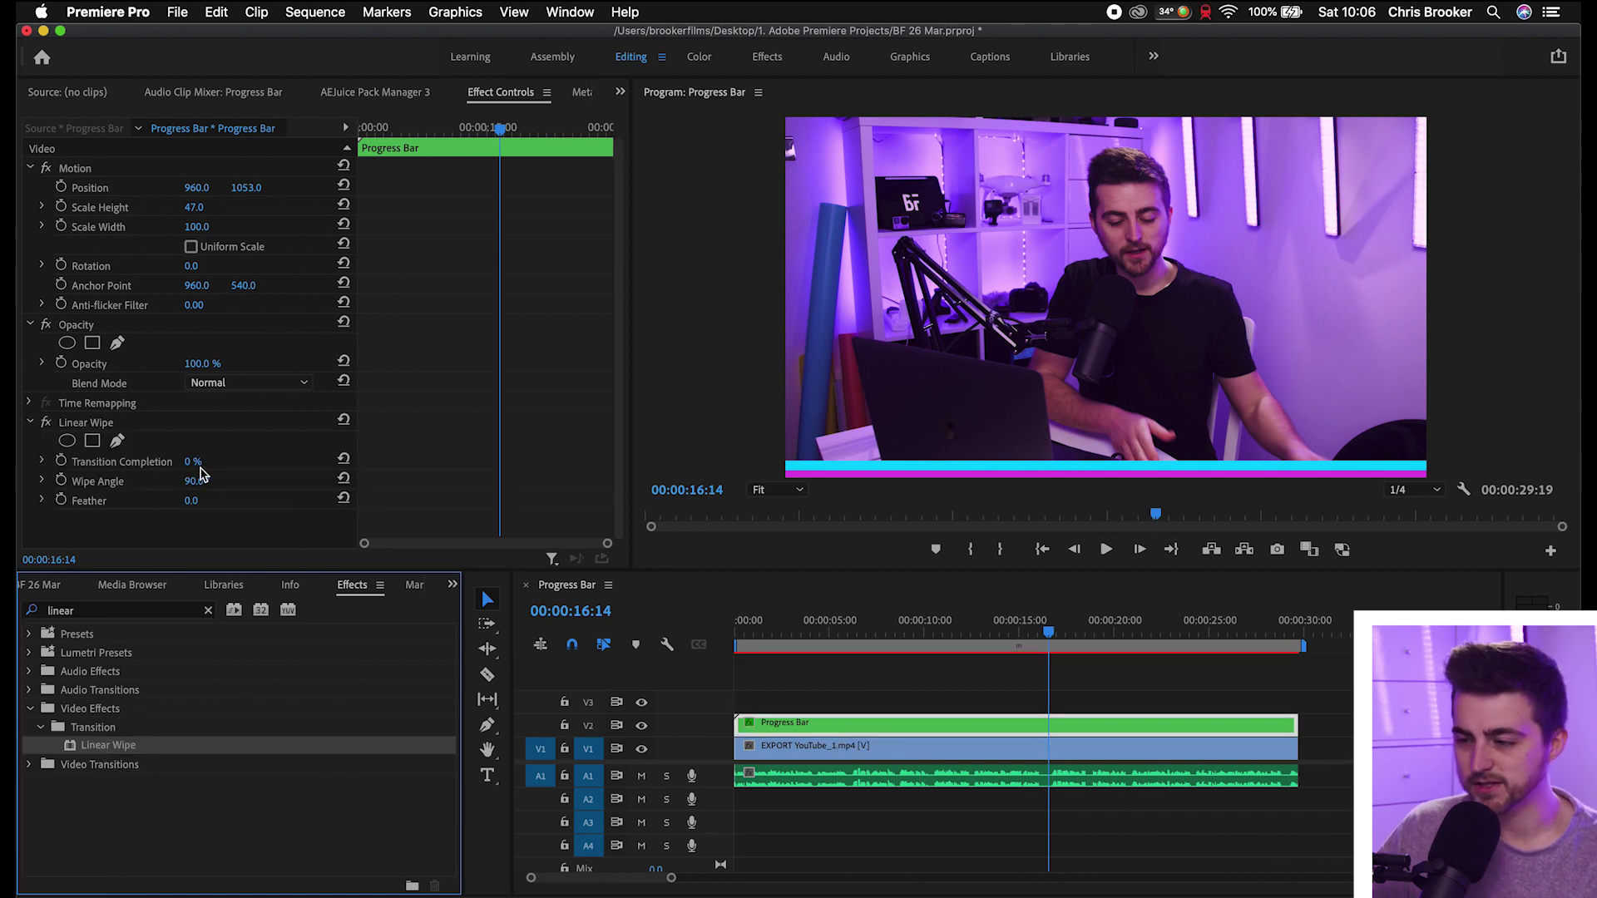
# Set the Linear Wipe's Transition Completion to 56% and its Wipe Angle to -90°.
pyautogui.moveTo(215, 460); pyautogui.dragTo(261, 460)
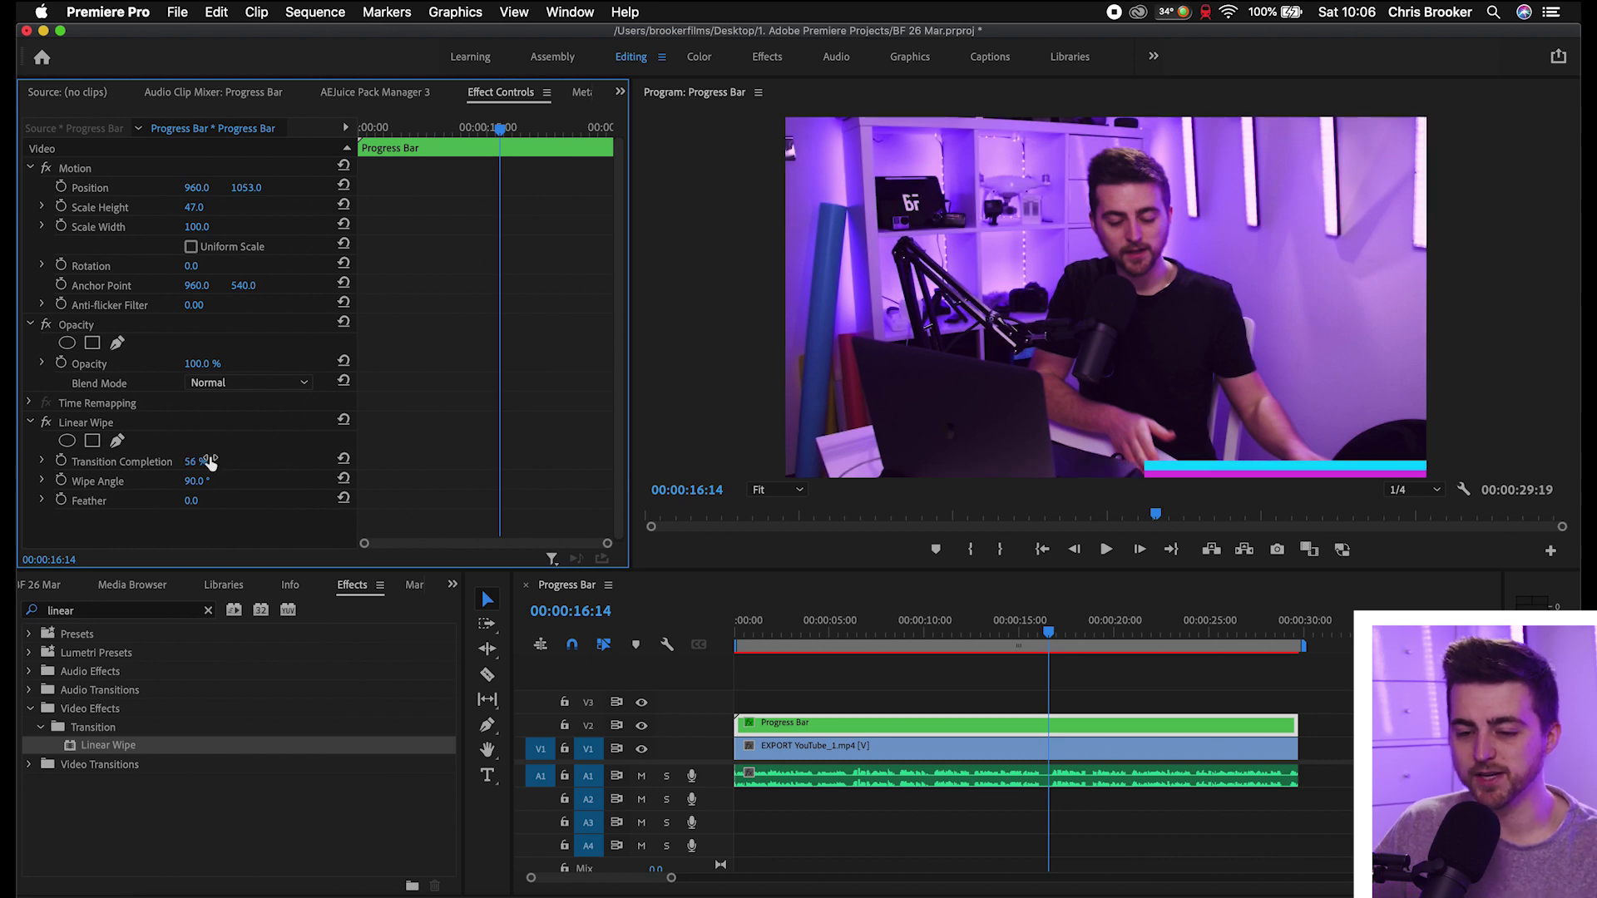
pyautogui.click(203, 478)
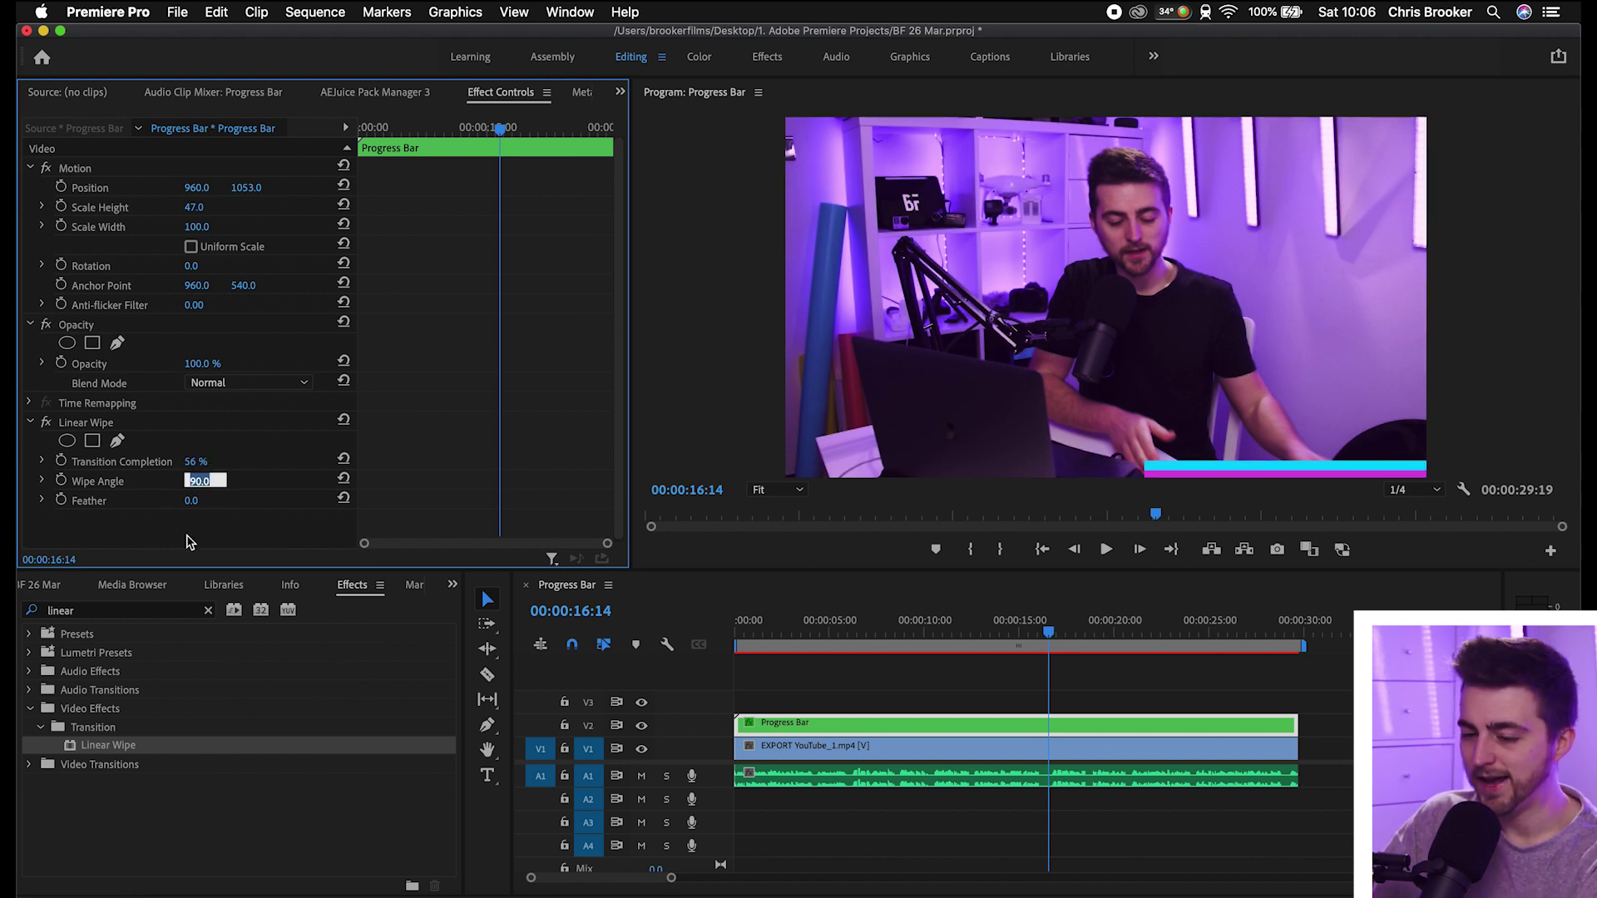
pyautogui.write('-')
pyautogui.write('90')
pyautogui.press('Return')
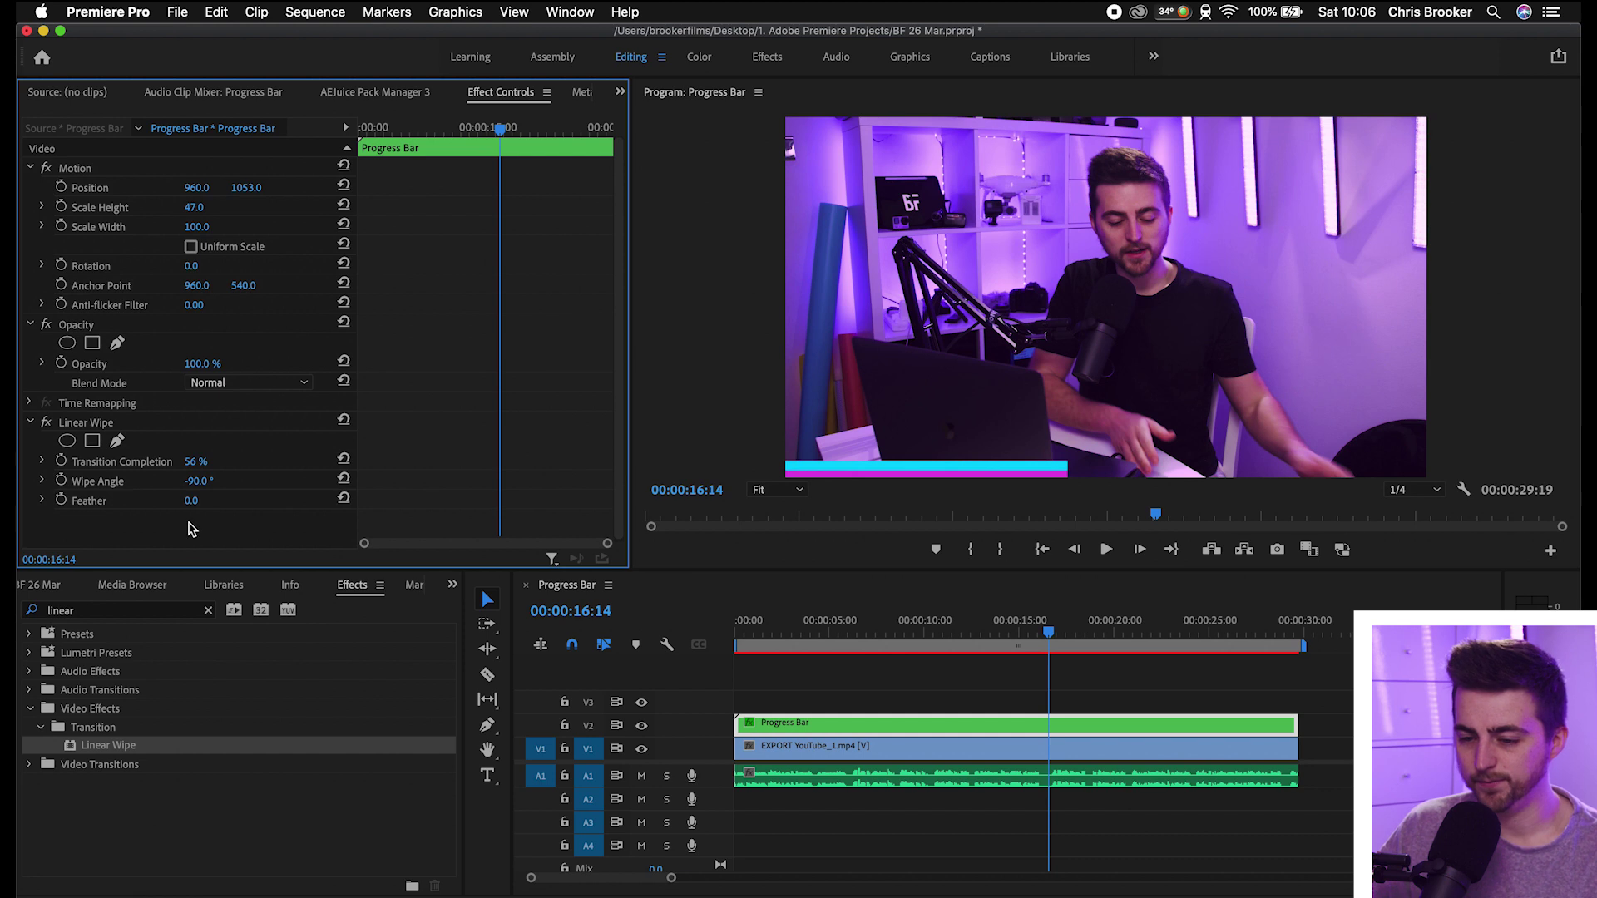
# Set the Linear Wipe's Transition Completion to 100% and add its keyframe at the start of the clip.
pyautogui.moveTo(193, 463)
pyautogui.mouseDown()
pyautogui.moveTo(146, 463)
pyautogui.moveTo(211, 464)
pyautogui.mouseUp()
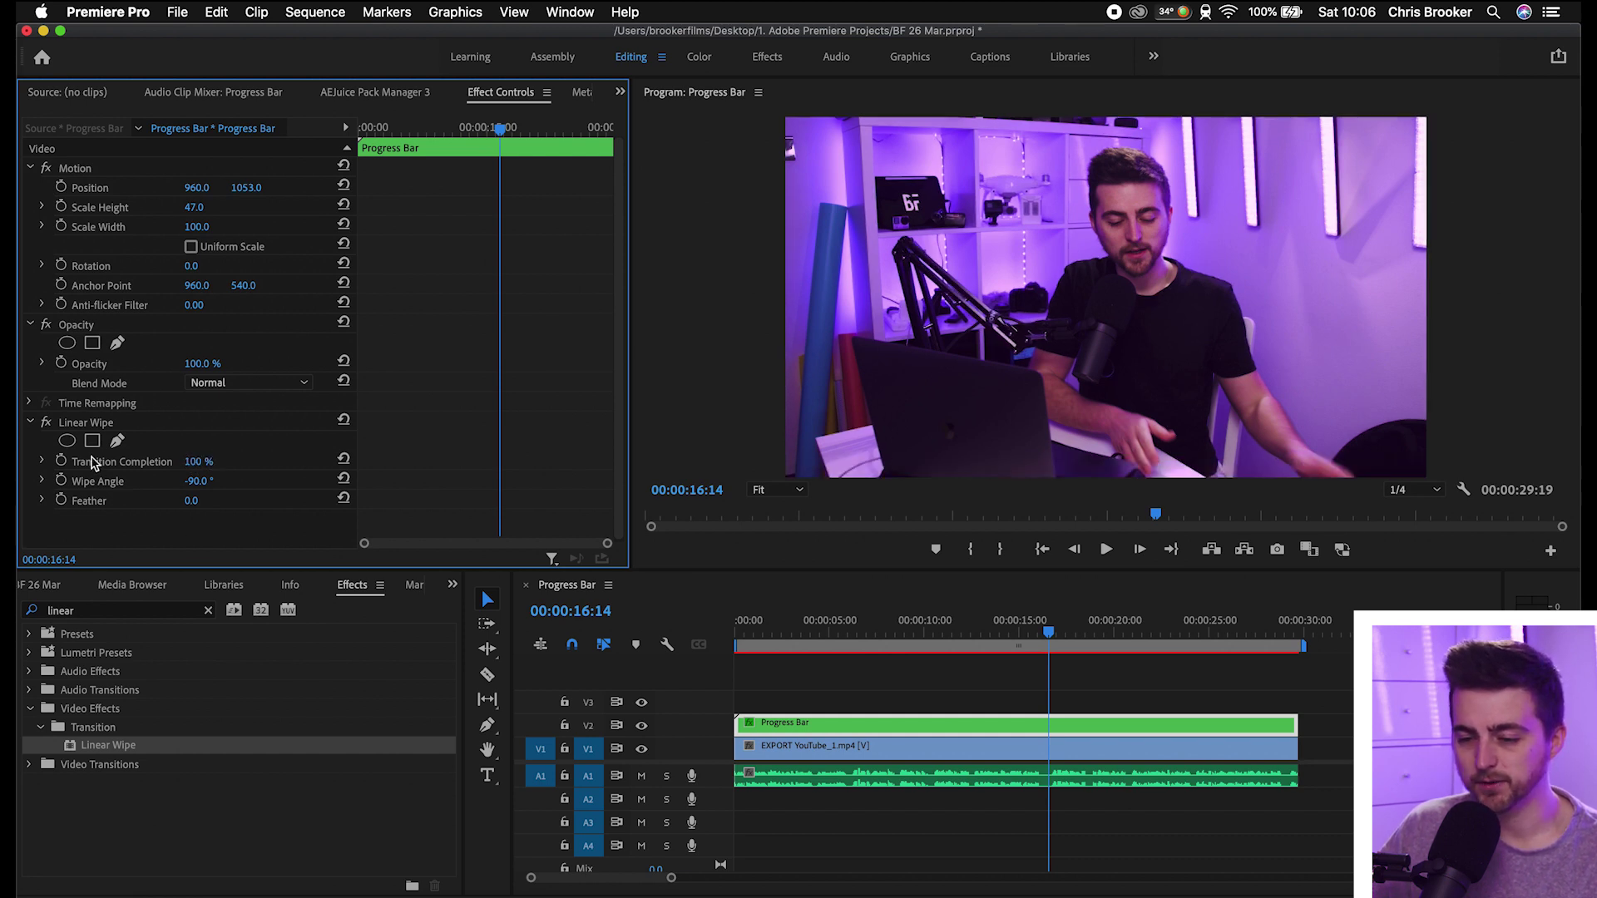
pyautogui.moveTo(431, 133); pyautogui.dragTo(300, 136)
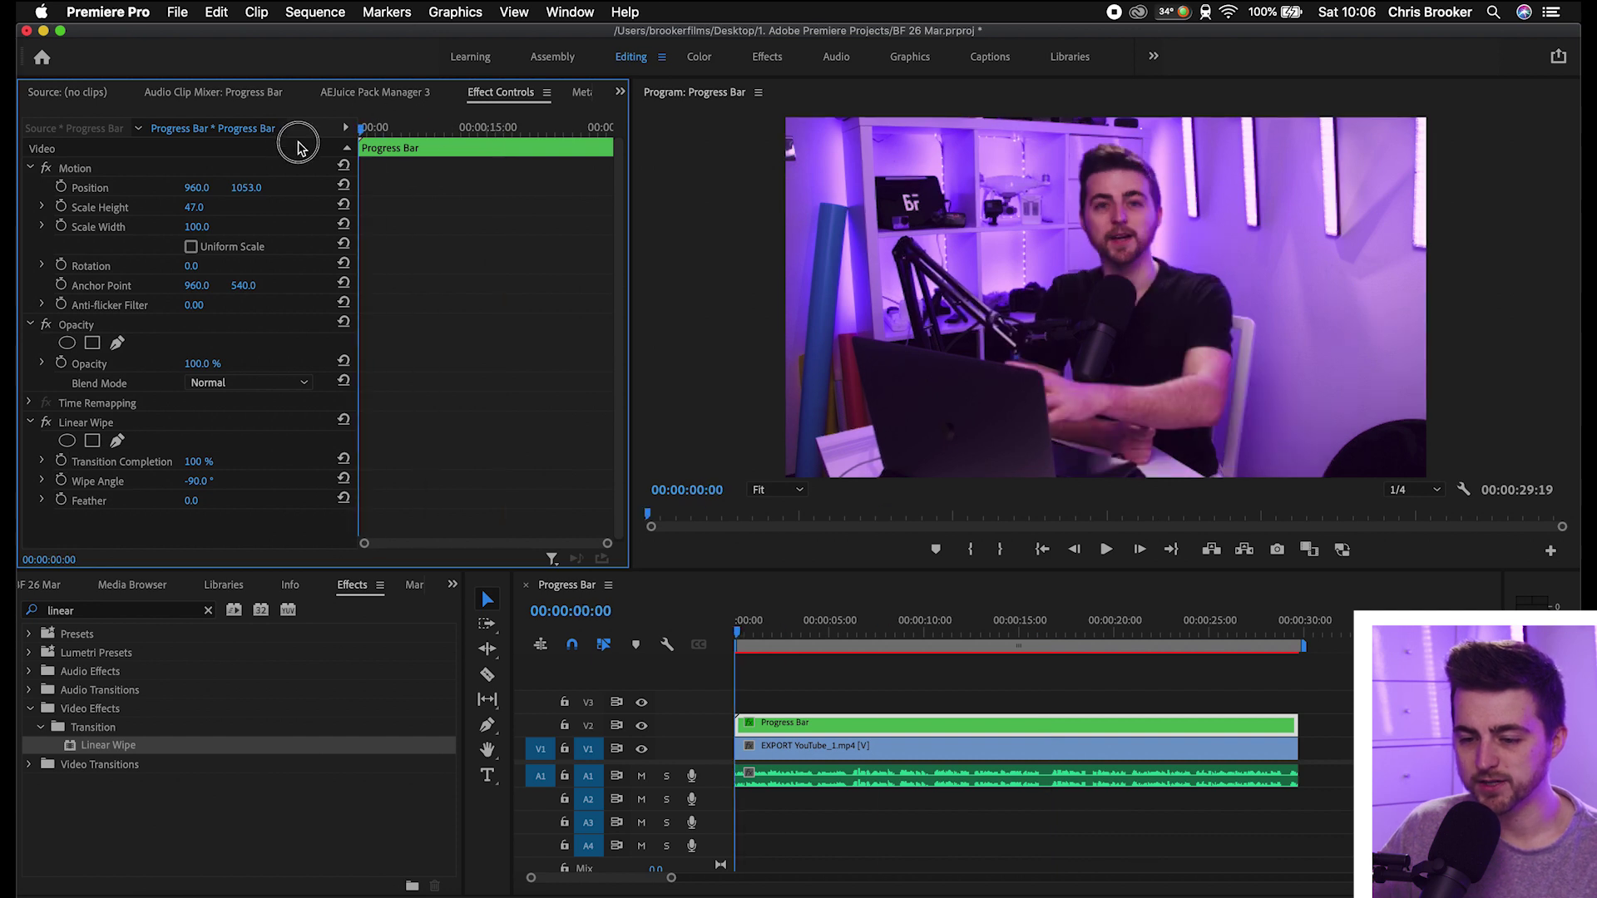
pyautogui.click(62, 463)
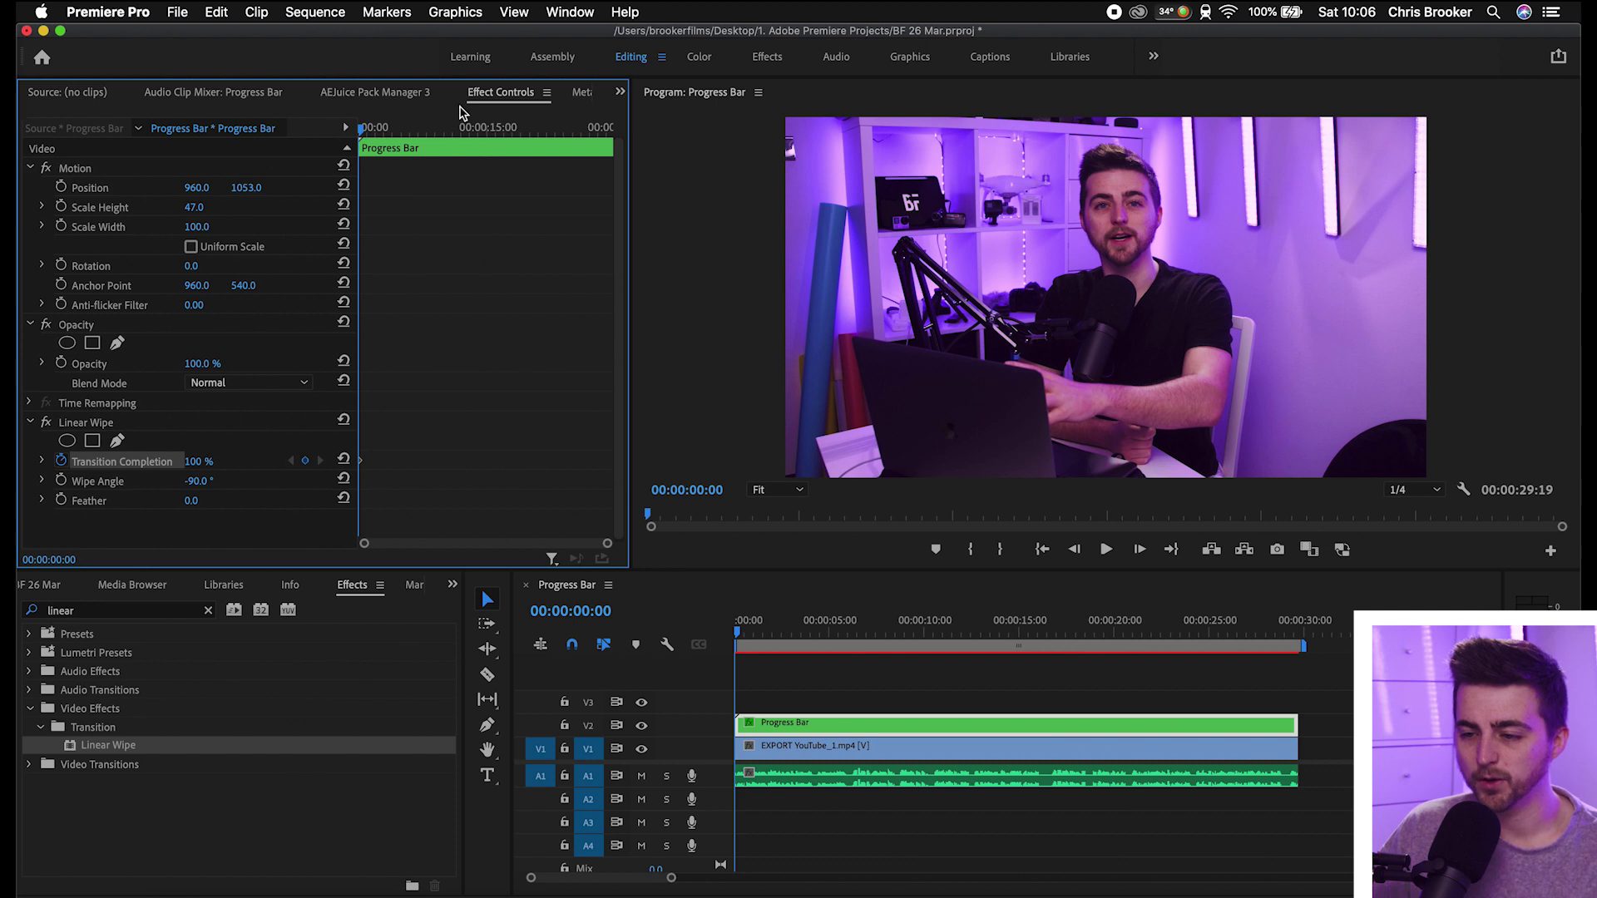
# Keyframe the Linear Wipe's Transition Completion at 0% at the end of the clip and preview the animation.
pyautogui.moveTo(426, 129); pyautogui.dragTo(700, 118)
pyautogui.click(209, 456)
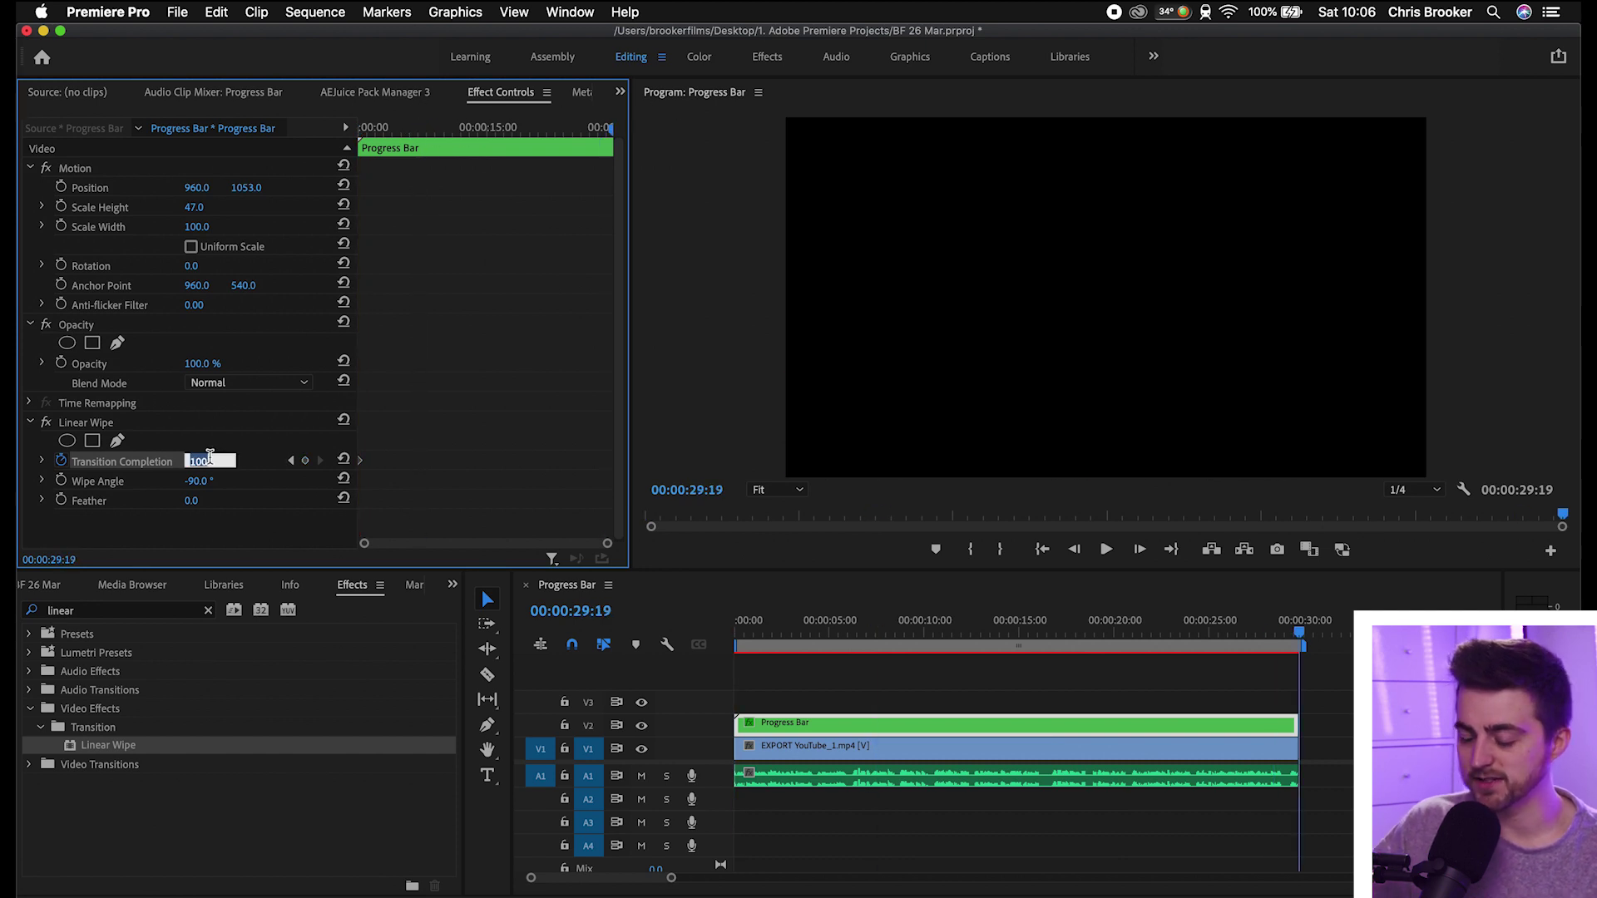
pyautogui.write('0')
pyautogui.press('Return')
pyautogui.moveTo(430, 128); pyautogui.dragTo(588, 146)
pyautogui.click(415, 128)
# Remove the Linear Wipe effect from the Progress Bar clip, keeping the clip selected.
pyautogui.click(100, 425)
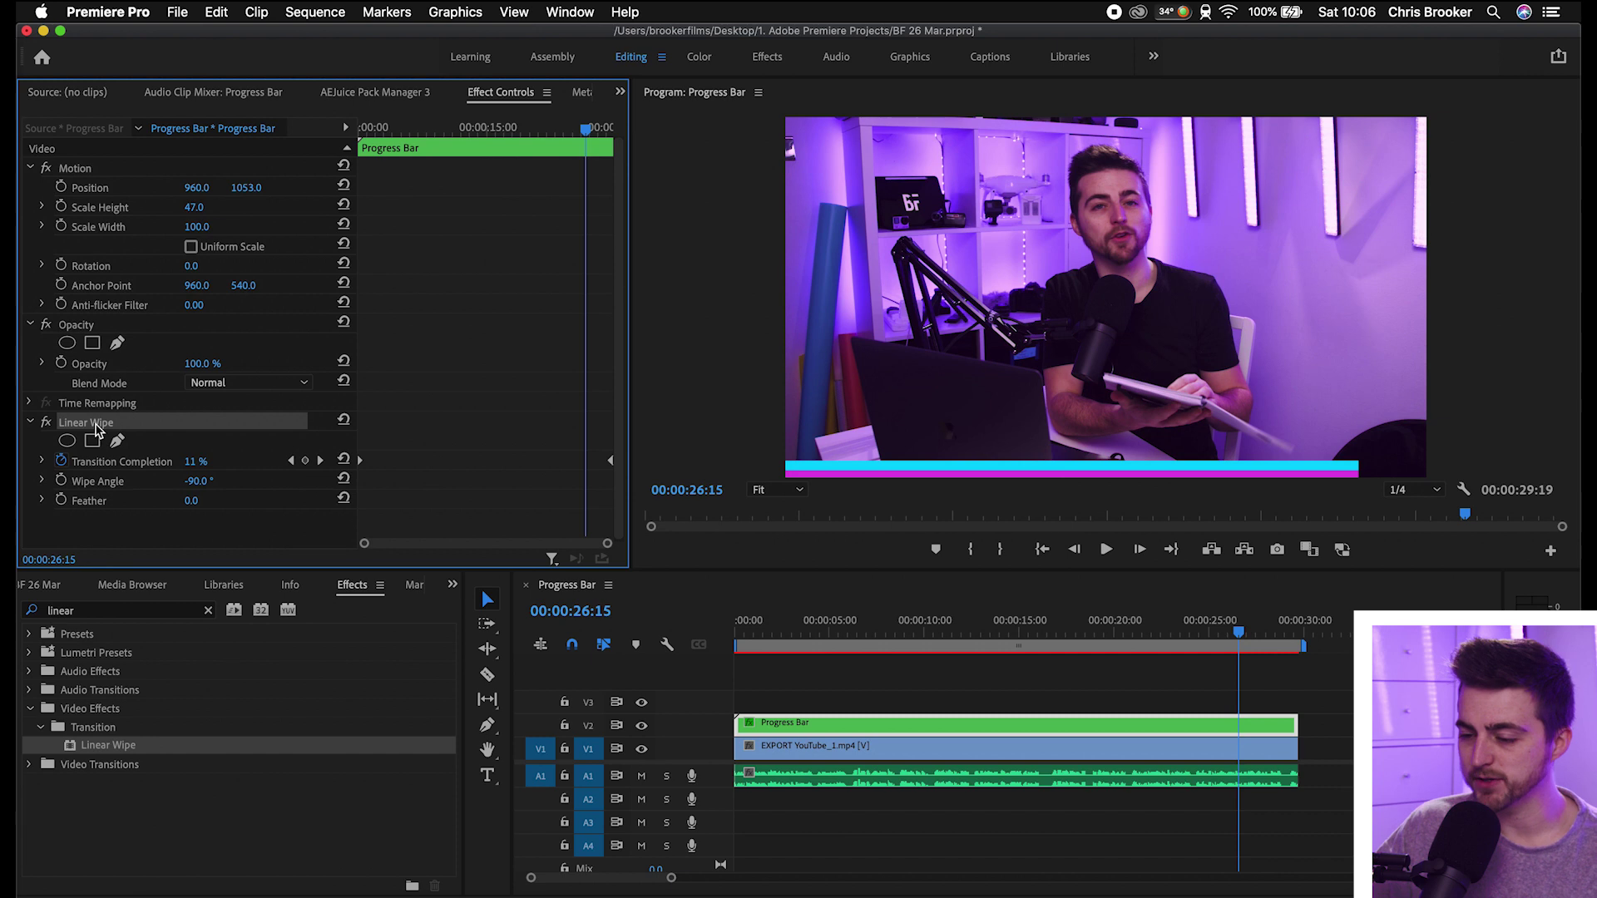
pyautogui.press('Delete')
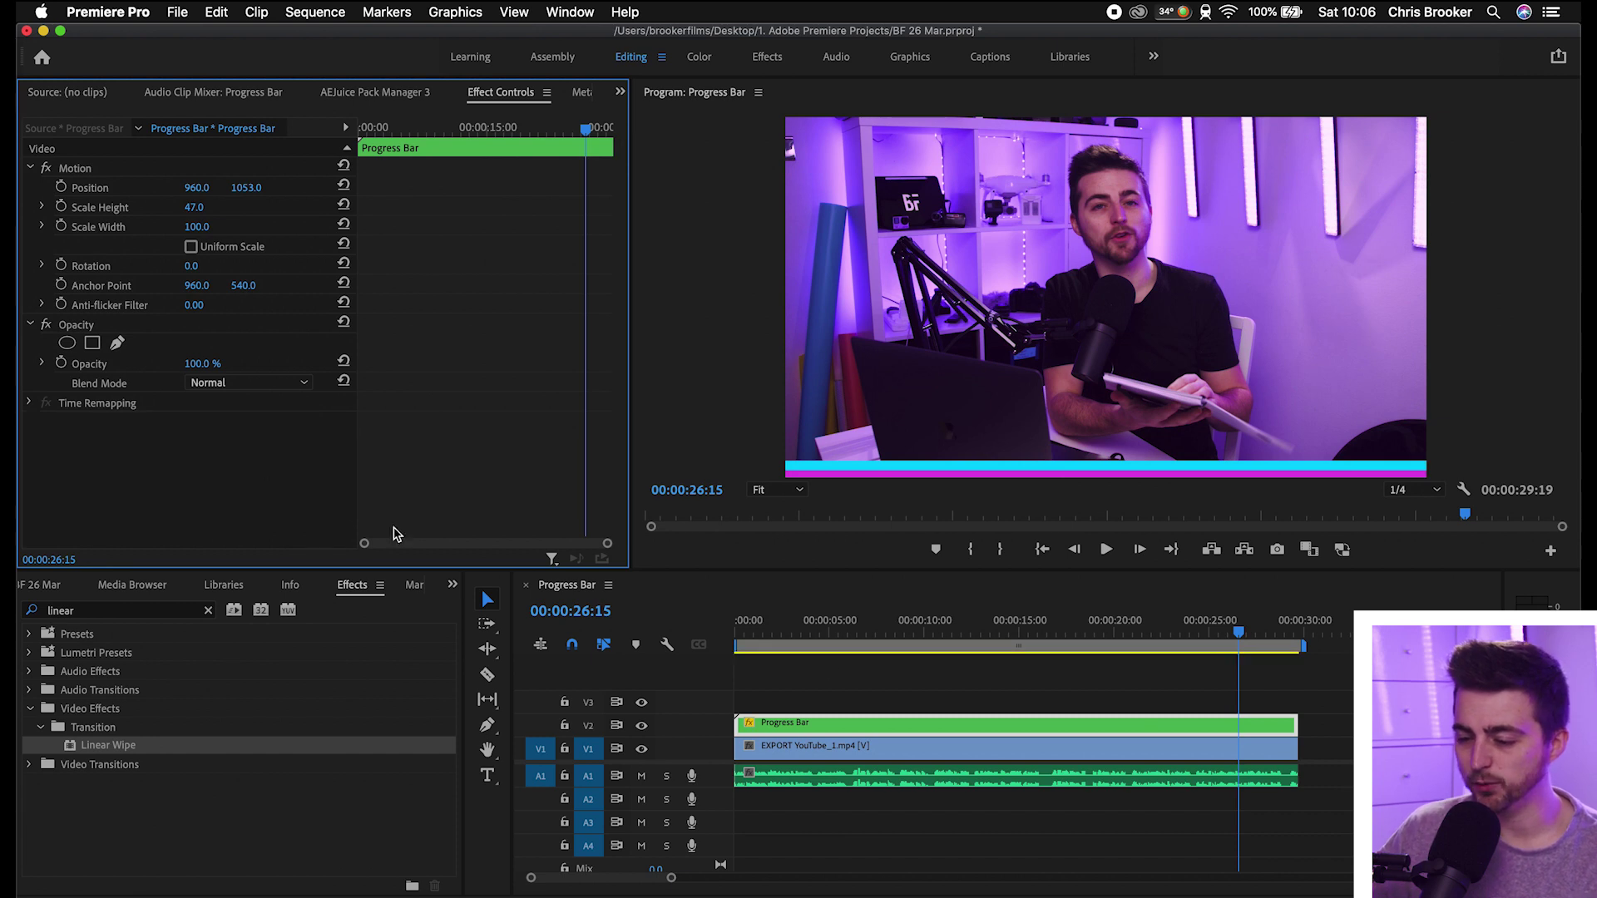
pyautogui.click(786, 726)
# Draw a four-point free-draw opacity mask around the whole progress bar, with its corners outside the video frame.
pyautogui.click(779, 508)
pyautogui.click(782, 490)
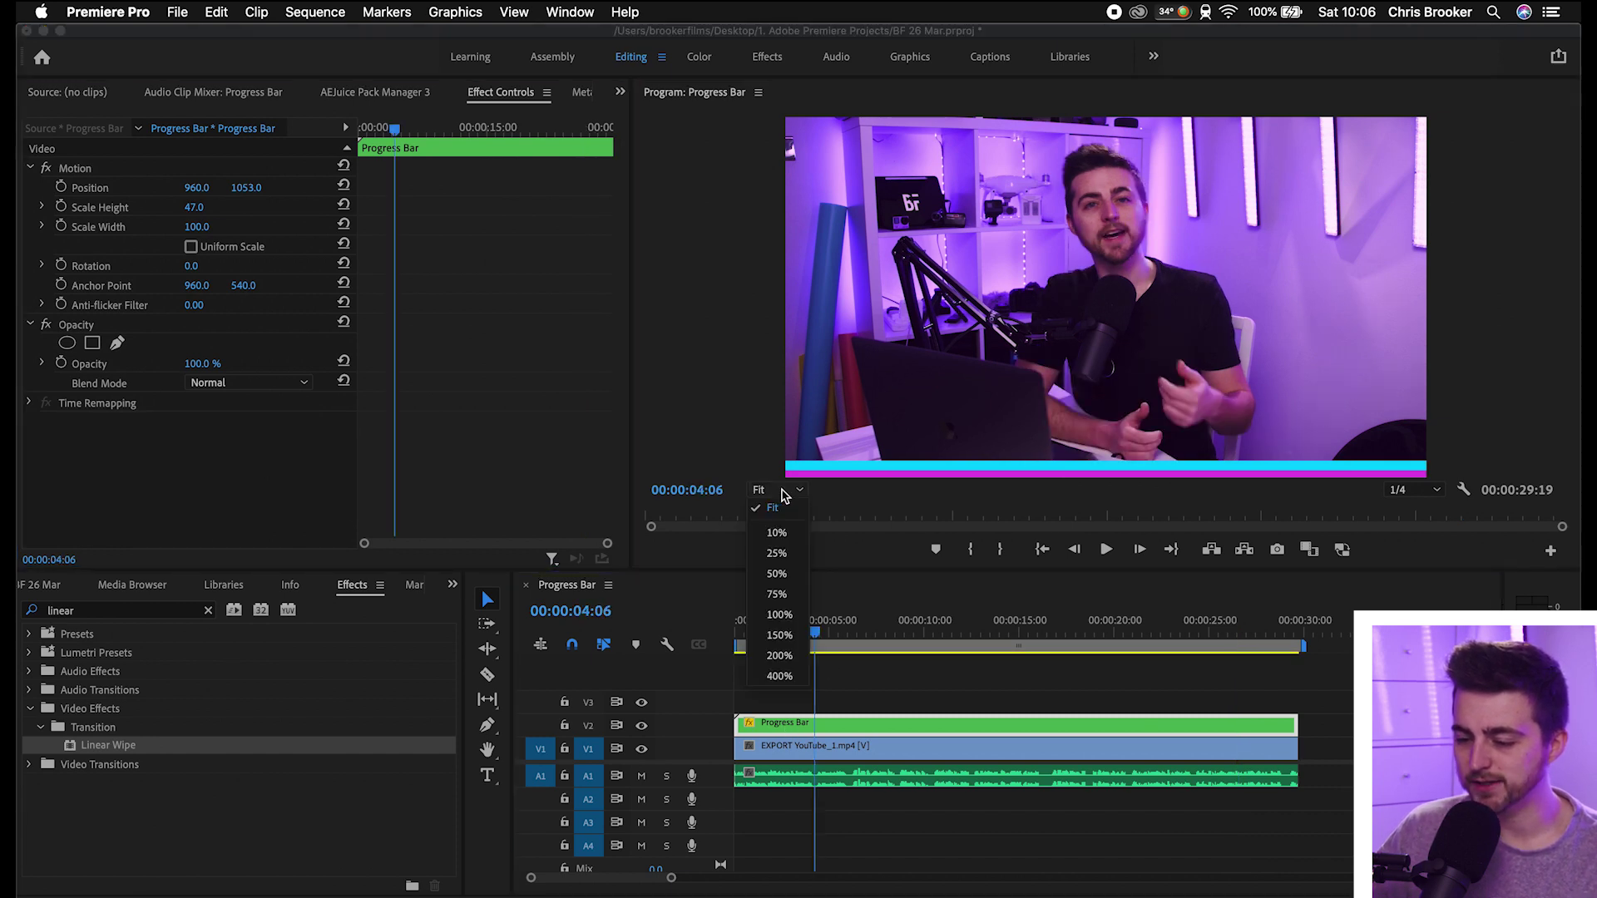
pyautogui.click(776, 594)
pyautogui.click(778, 491)
pyautogui.click(777, 574)
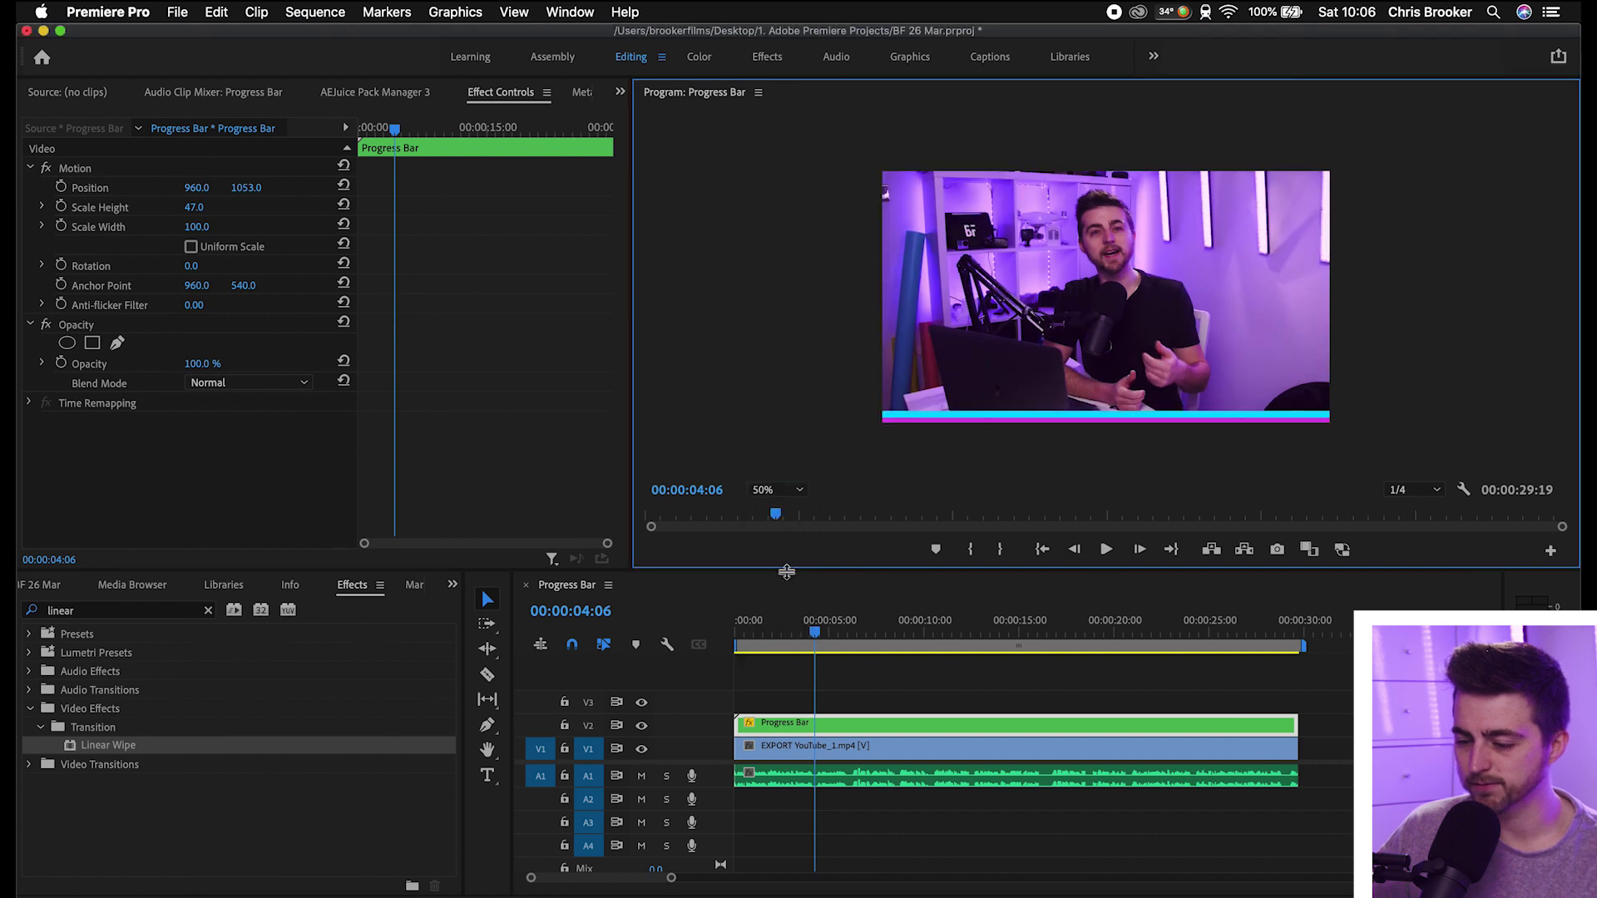
pyautogui.click(722, 605)
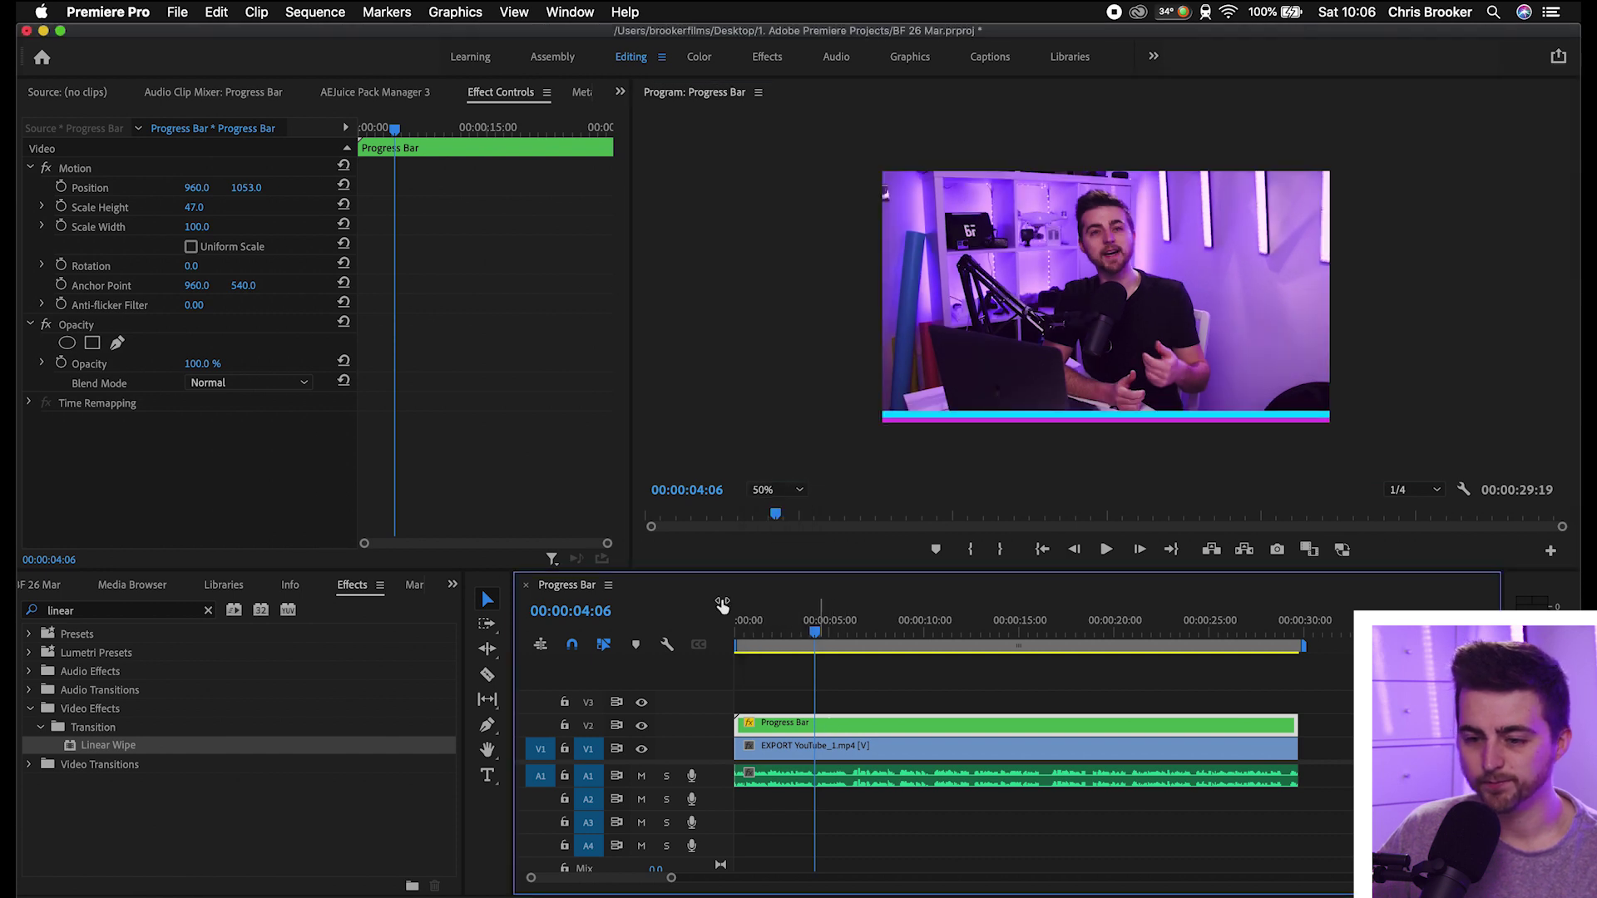
pyautogui.click(77, 325)
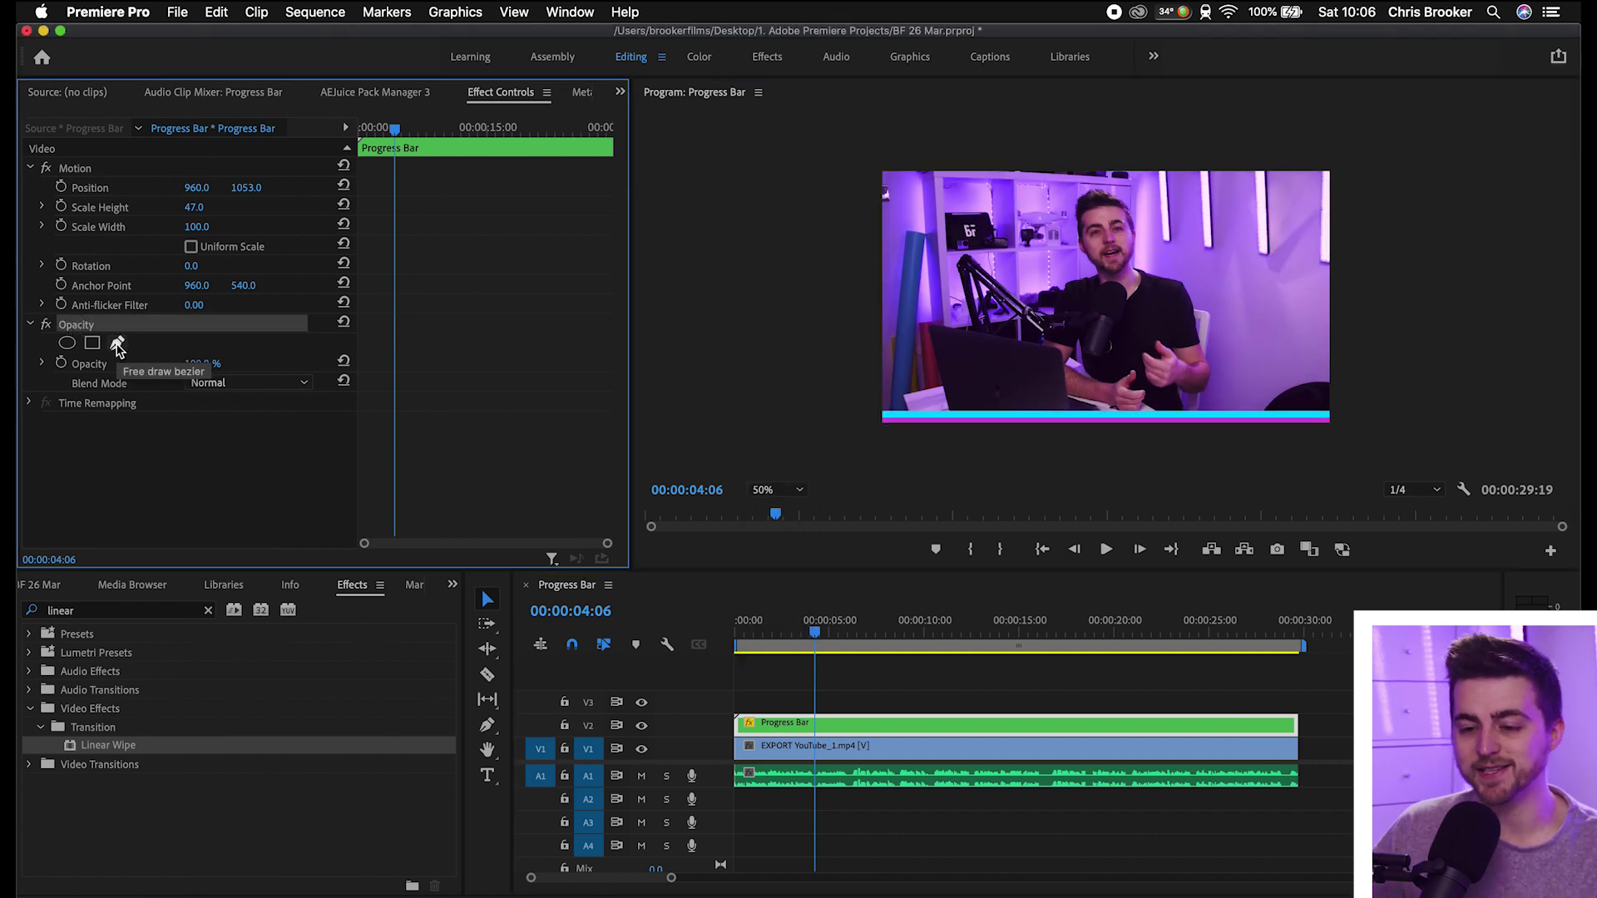
pyautogui.click(117, 344)
pyautogui.click(838, 366)
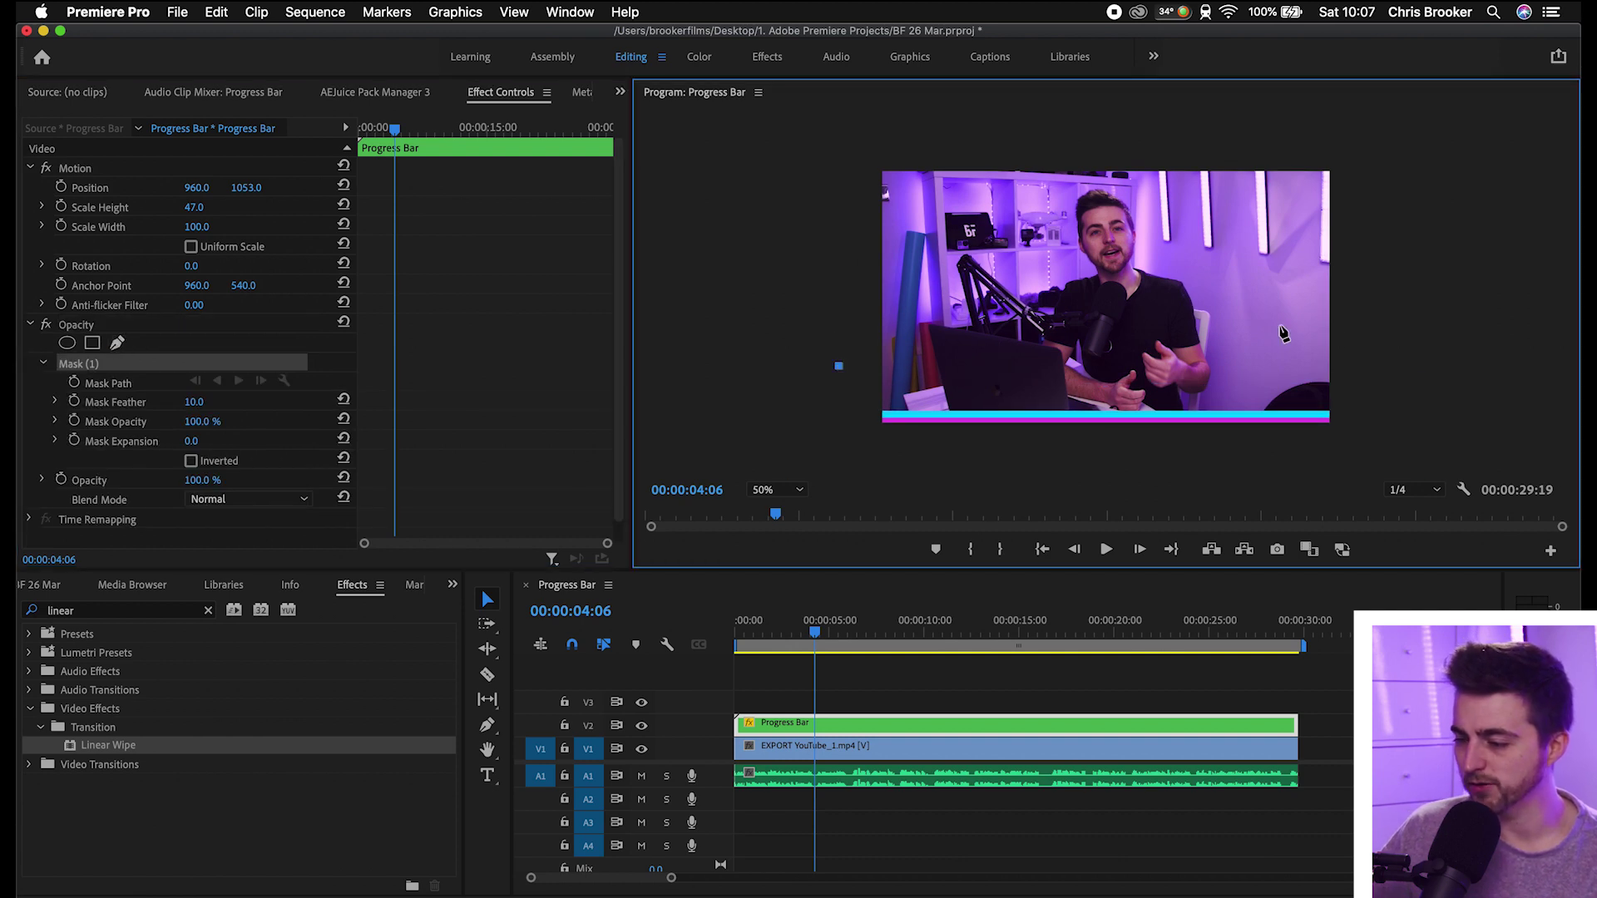
pyautogui.click(1387, 341)
pyautogui.click(1387, 460)
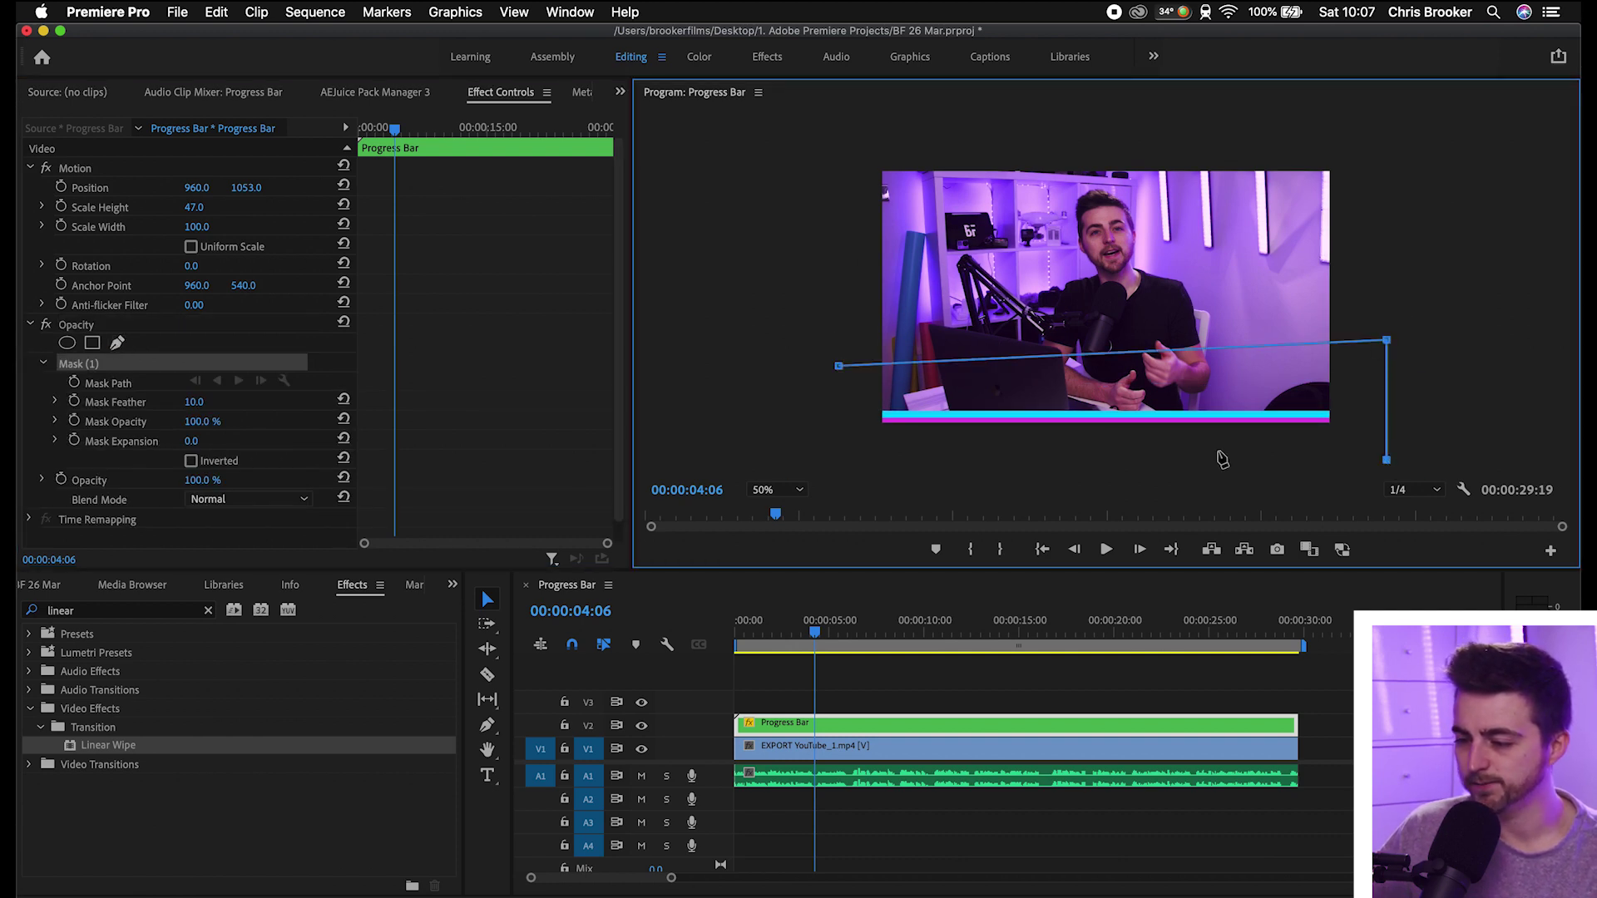
pyautogui.click(831, 454)
pyautogui.click(839, 366)
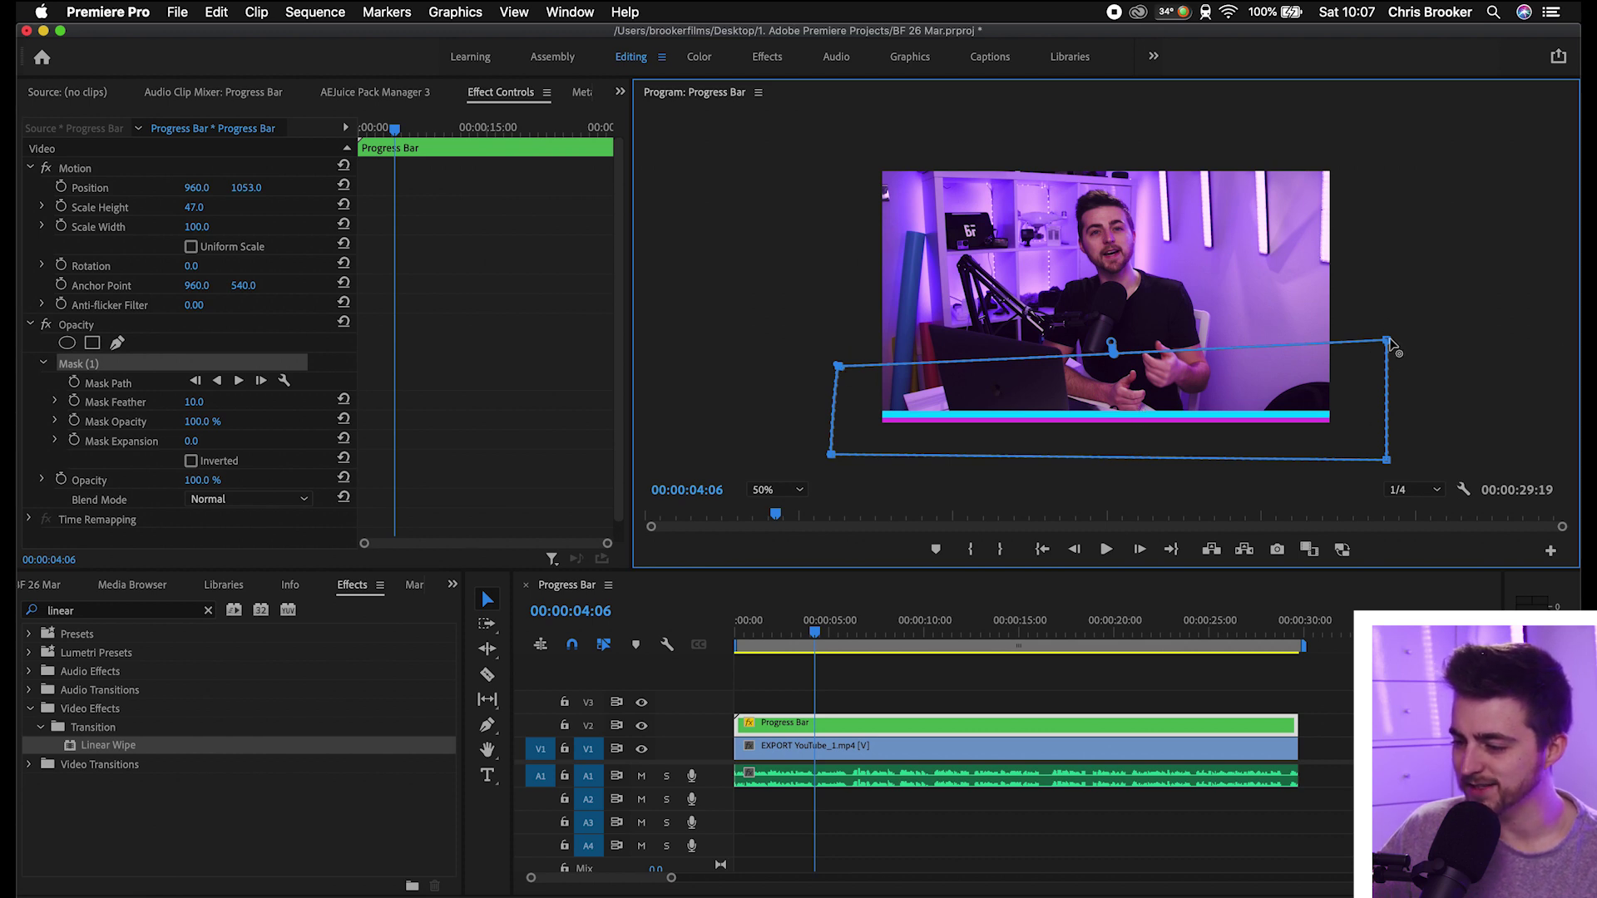
pyautogui.moveTo(1388, 339); pyautogui.dragTo(1383, 340)
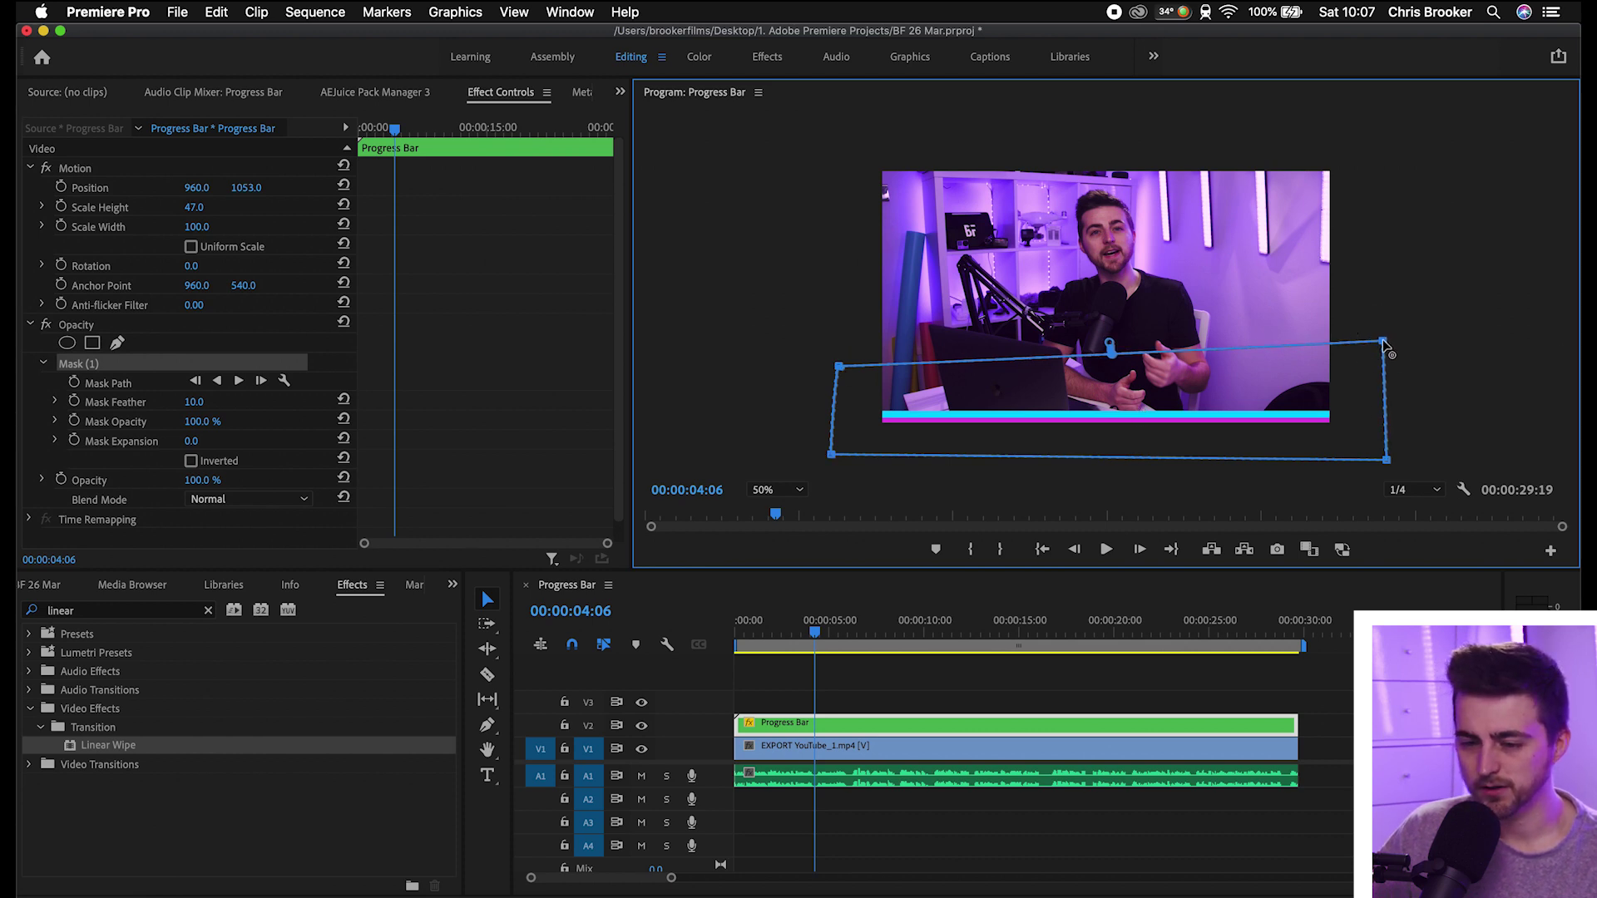
# Keyframe the Mask Path around the full bar at the clip's end and with its right corners moved past the frame's left edge at the start.
pyautogui.moveTo(480, 133); pyautogui.dragTo(646, 131)
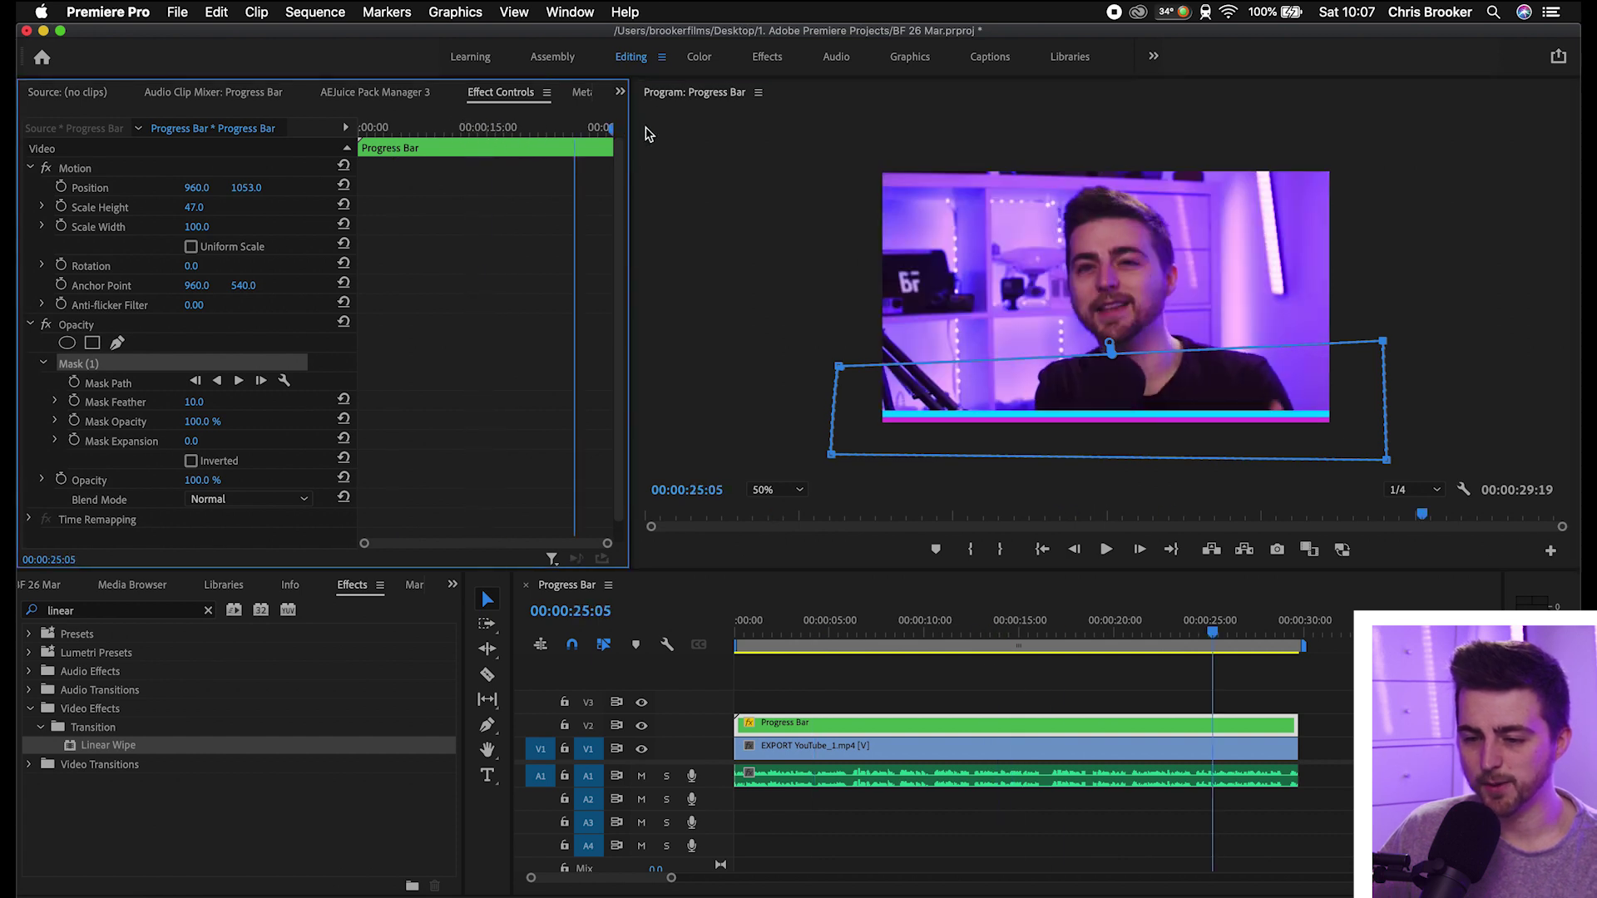
pyautogui.click(74, 383)
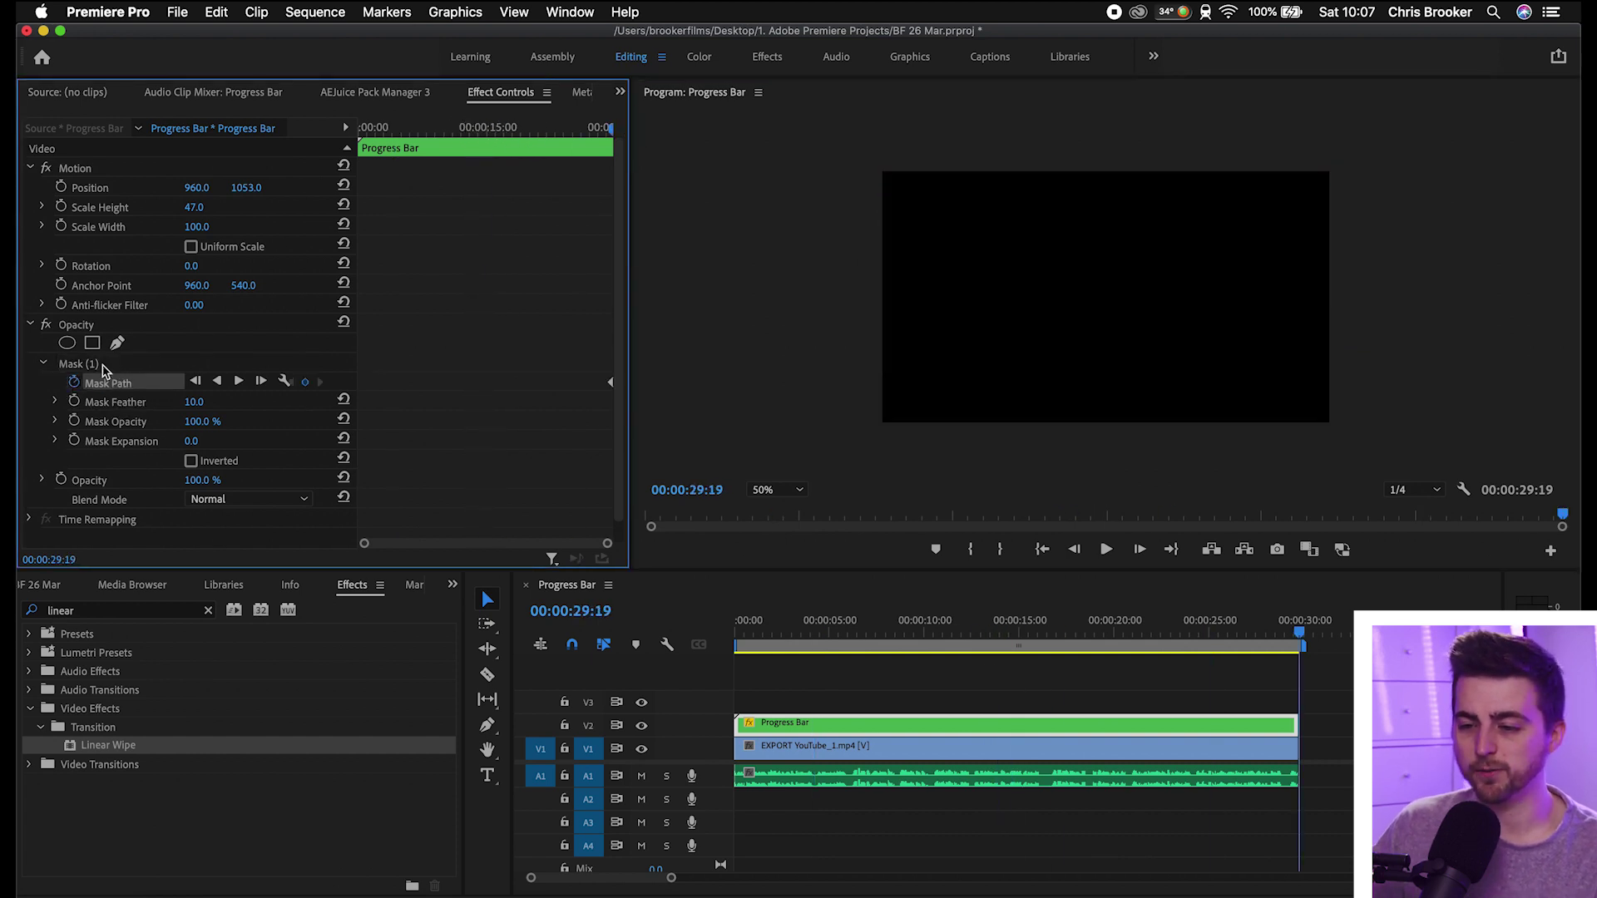
pyautogui.moveTo(445, 133); pyautogui.dragTo(278, 150)
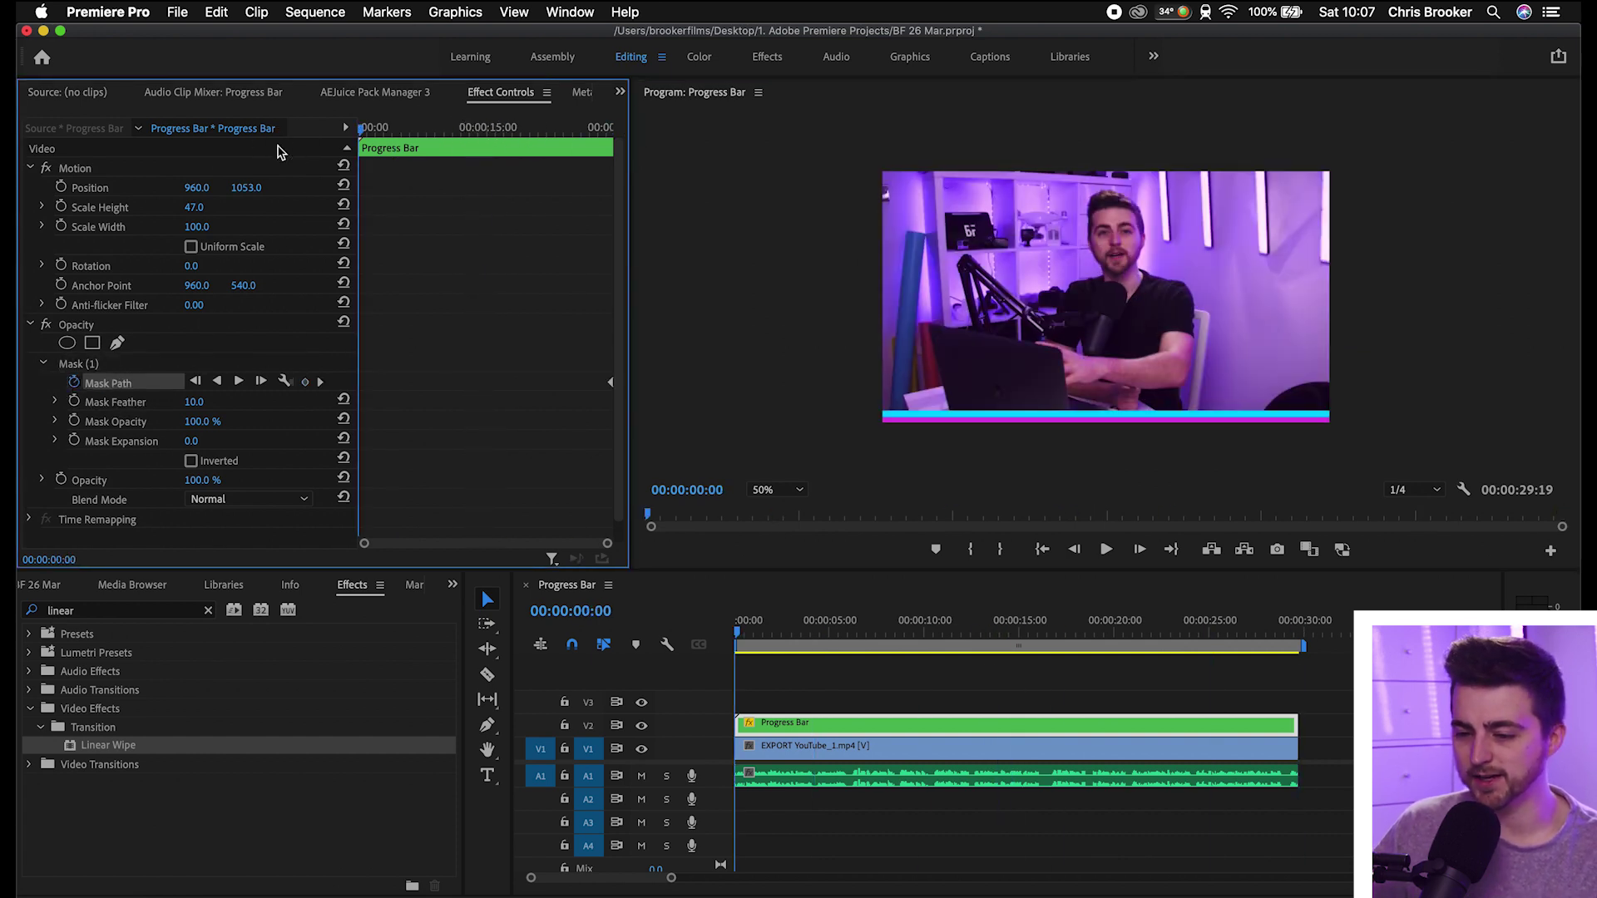
pyautogui.click(152, 361)
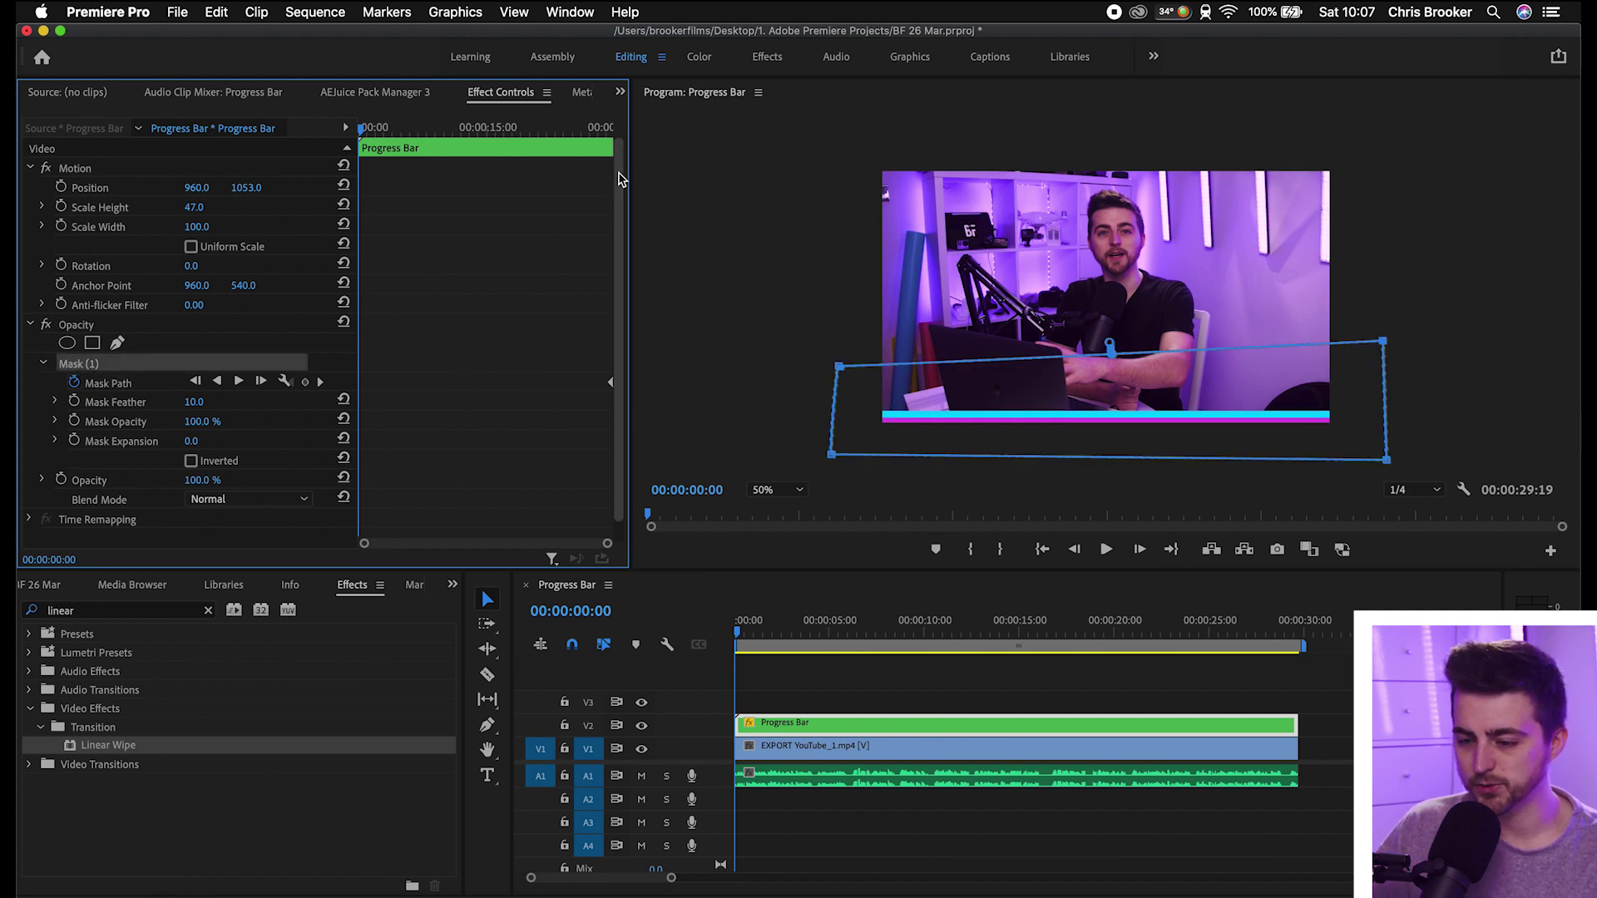
pyautogui.click(1386, 345)
pyautogui.moveTo(1382, 342); pyautogui.dragTo(1384, 344)
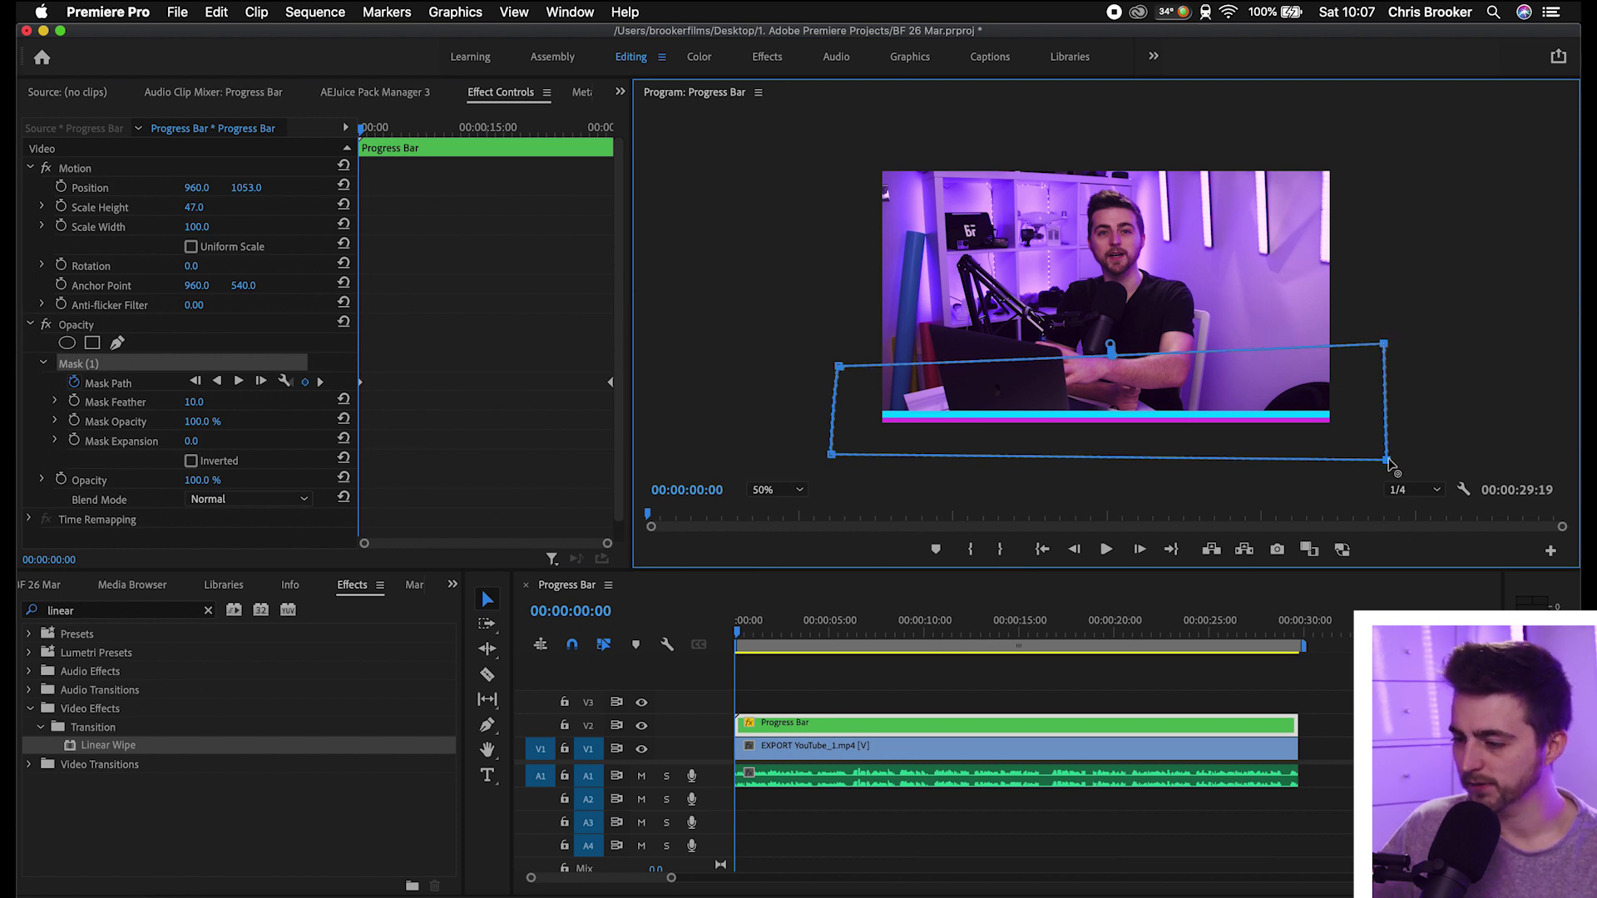
pyautogui.moveTo(1386, 459); pyautogui.dragTo(871, 461)
pyautogui.press('space')
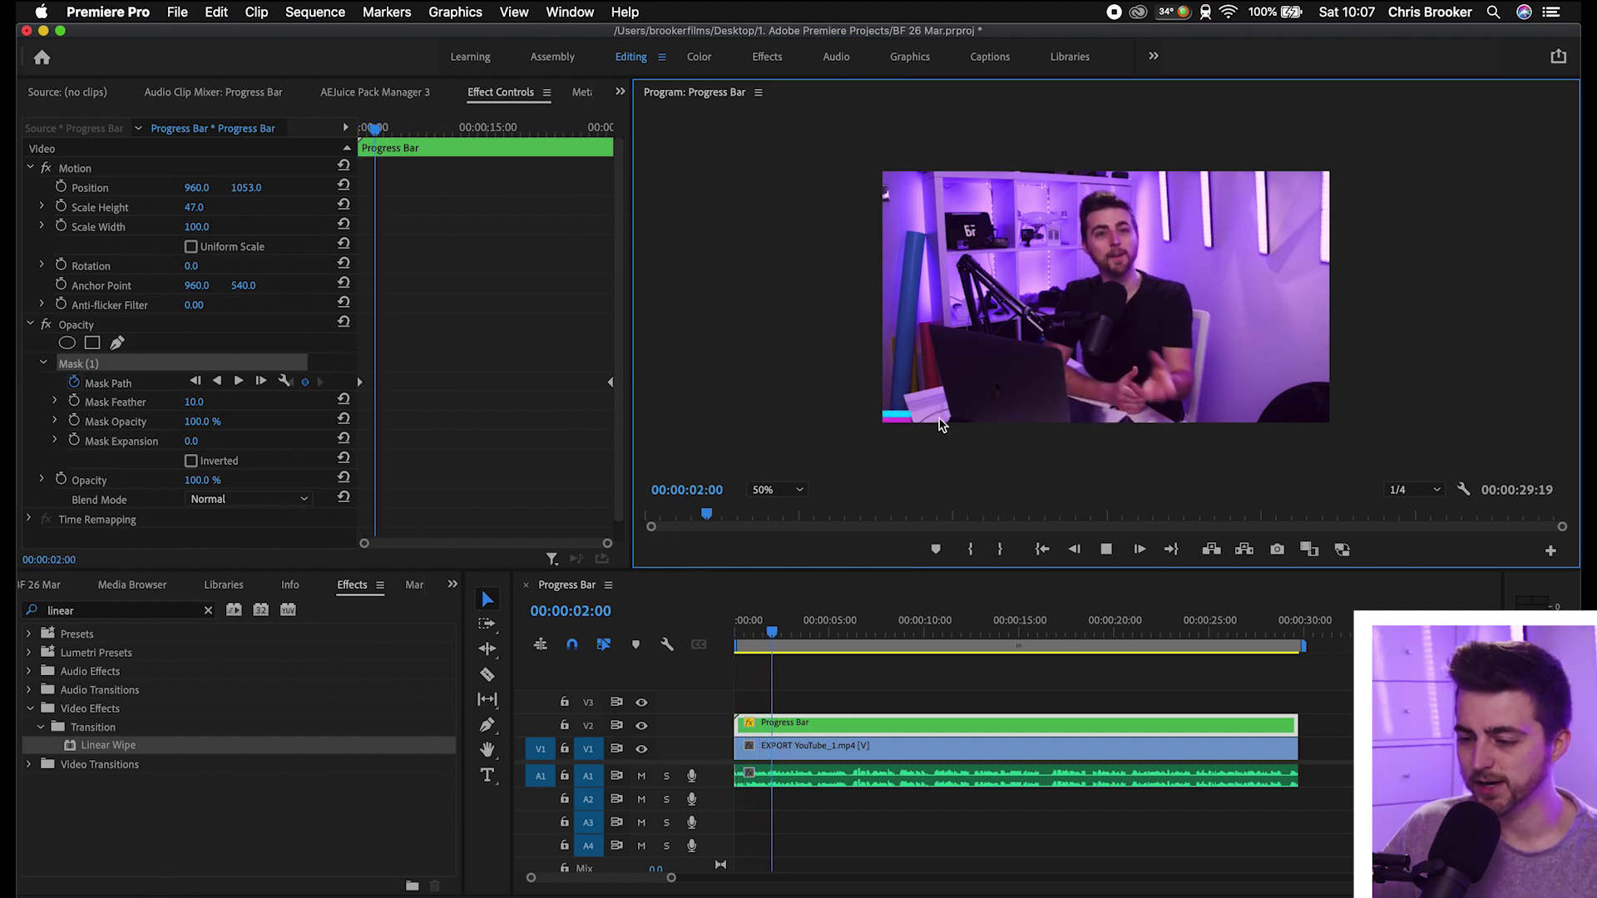
pyautogui.press('space')
# Set the Progress Bar clip's Mask Feather to 0 to sharpen the bar's leading edge.
pyautogui.click(774, 490)
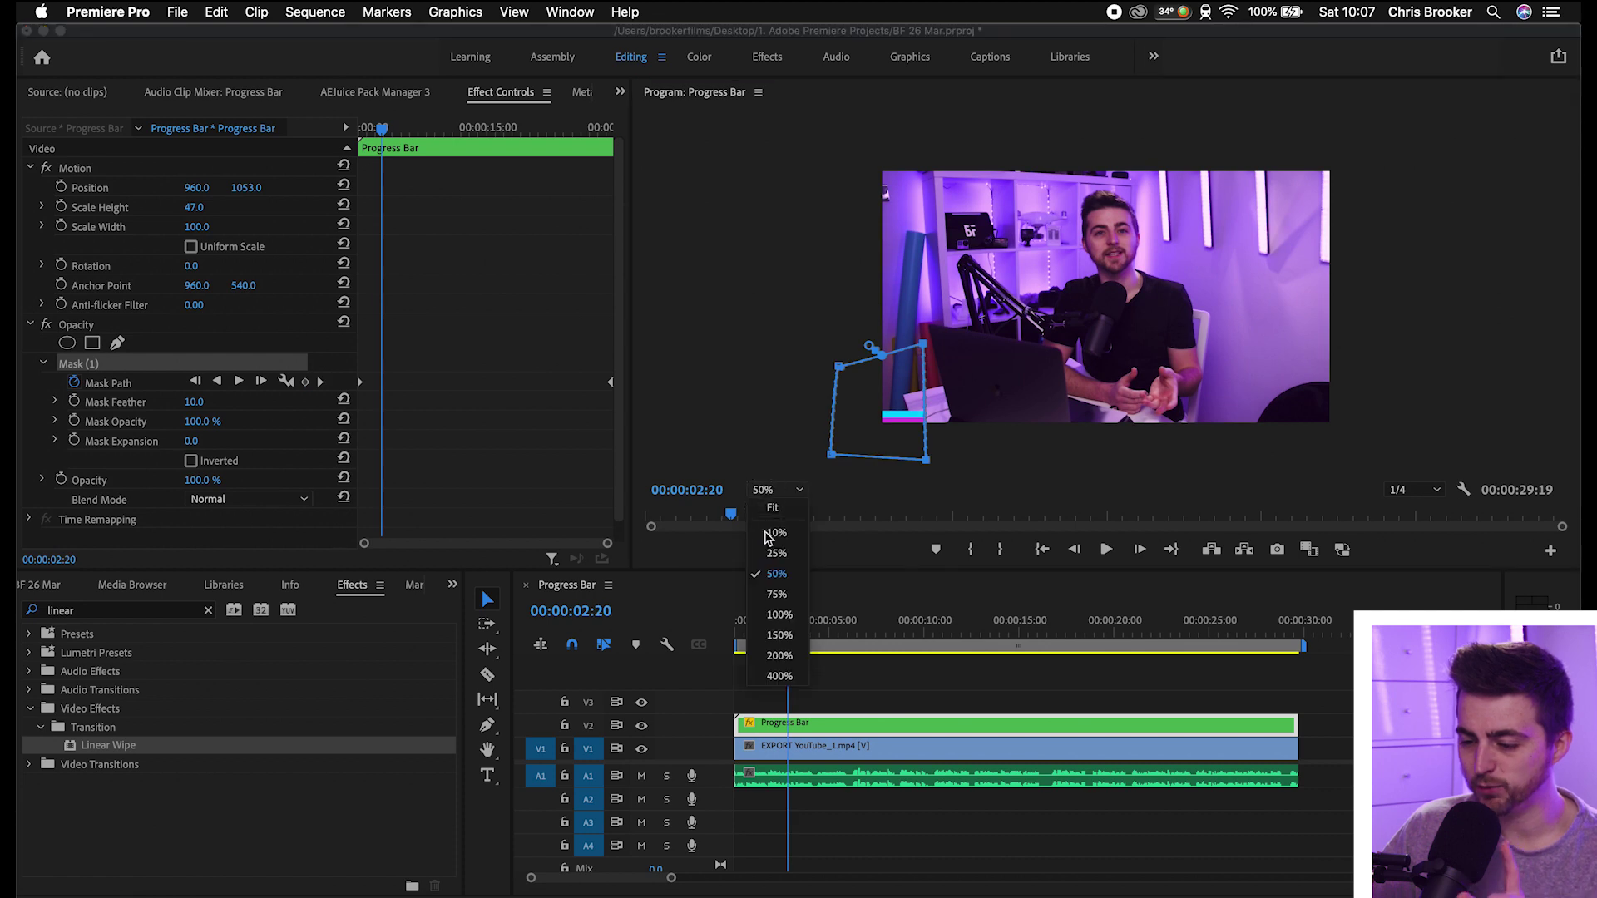
pyautogui.click(777, 657)
pyautogui.moveTo(1560, 283); pyautogui.dragTo(1548, 420)
pyautogui.moveTo(1200, 474); pyautogui.dragTo(963, 466)
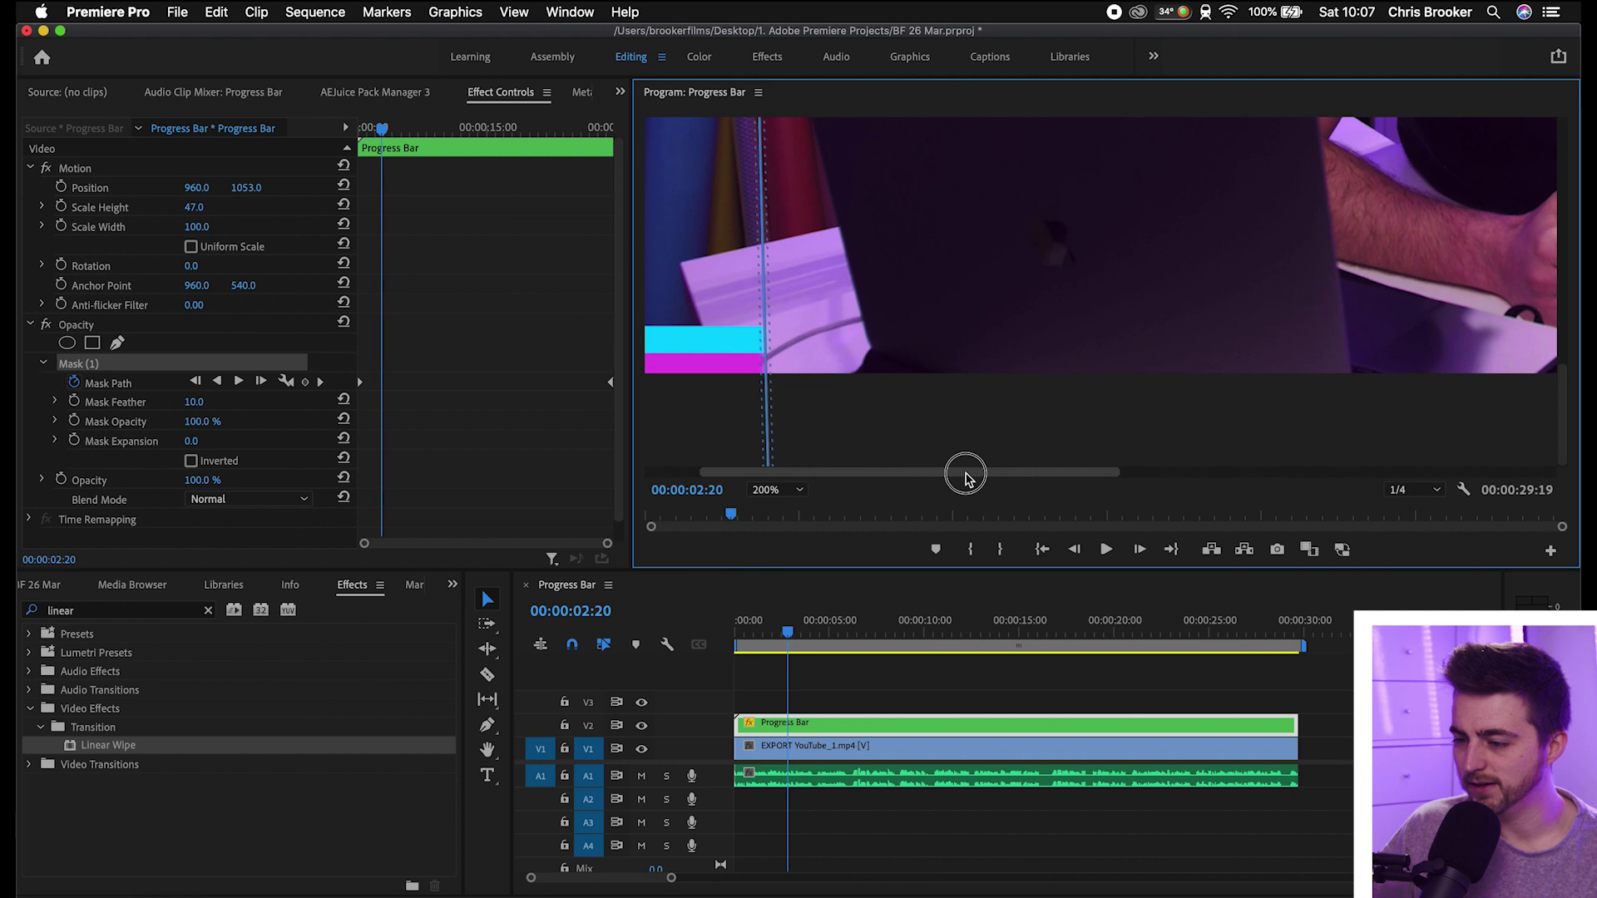
pyautogui.click(989, 879)
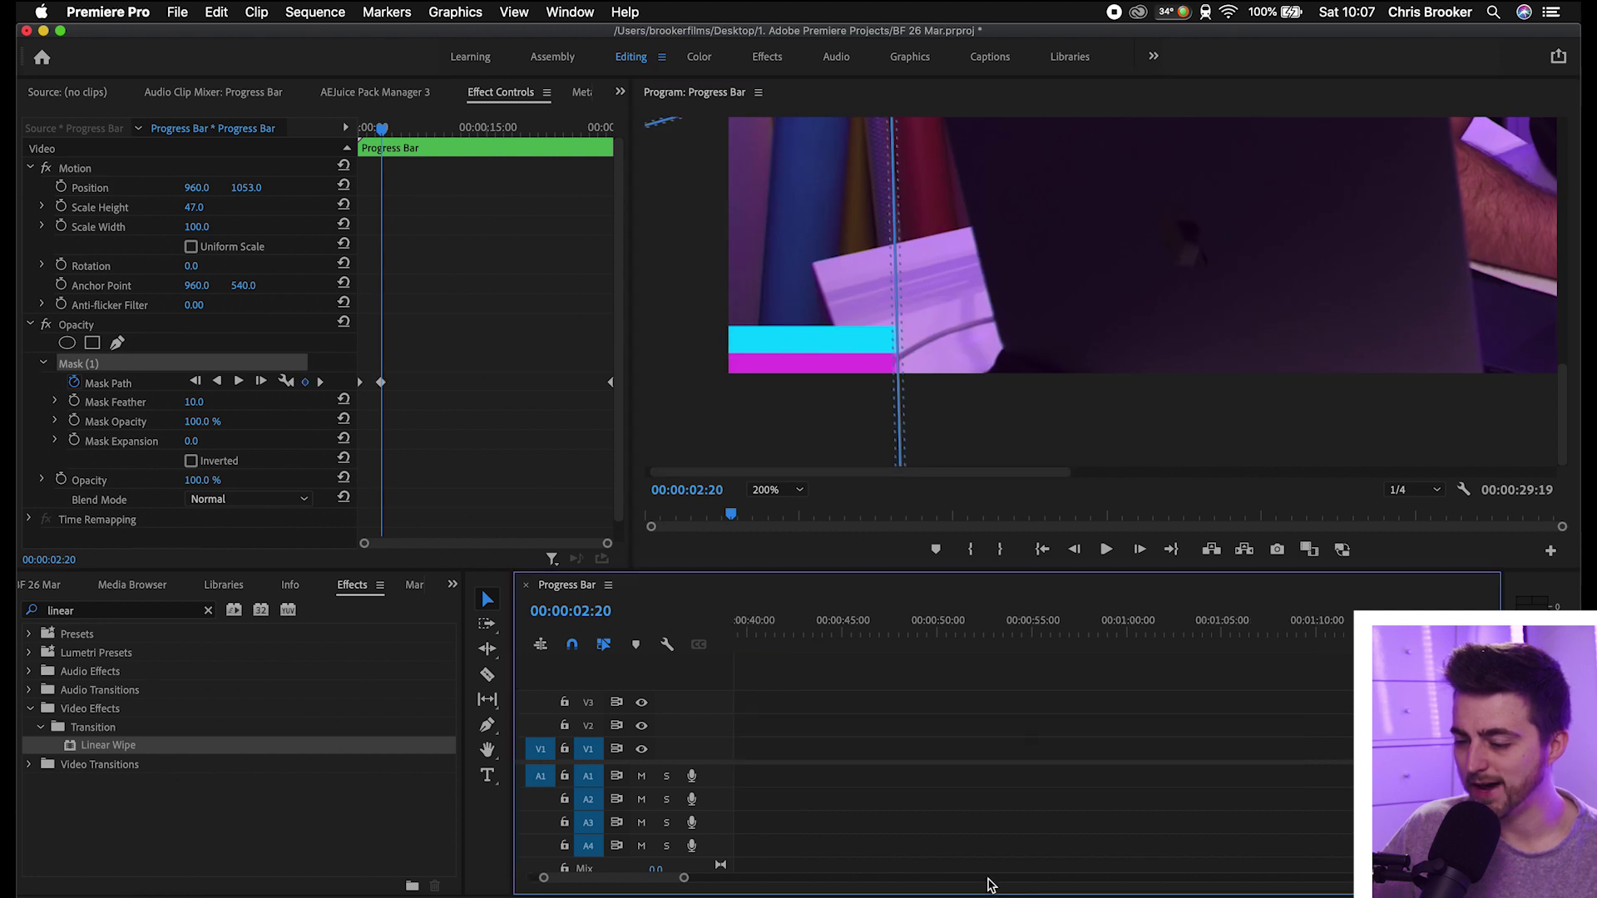
pyautogui.scroll(10, 915, 801)
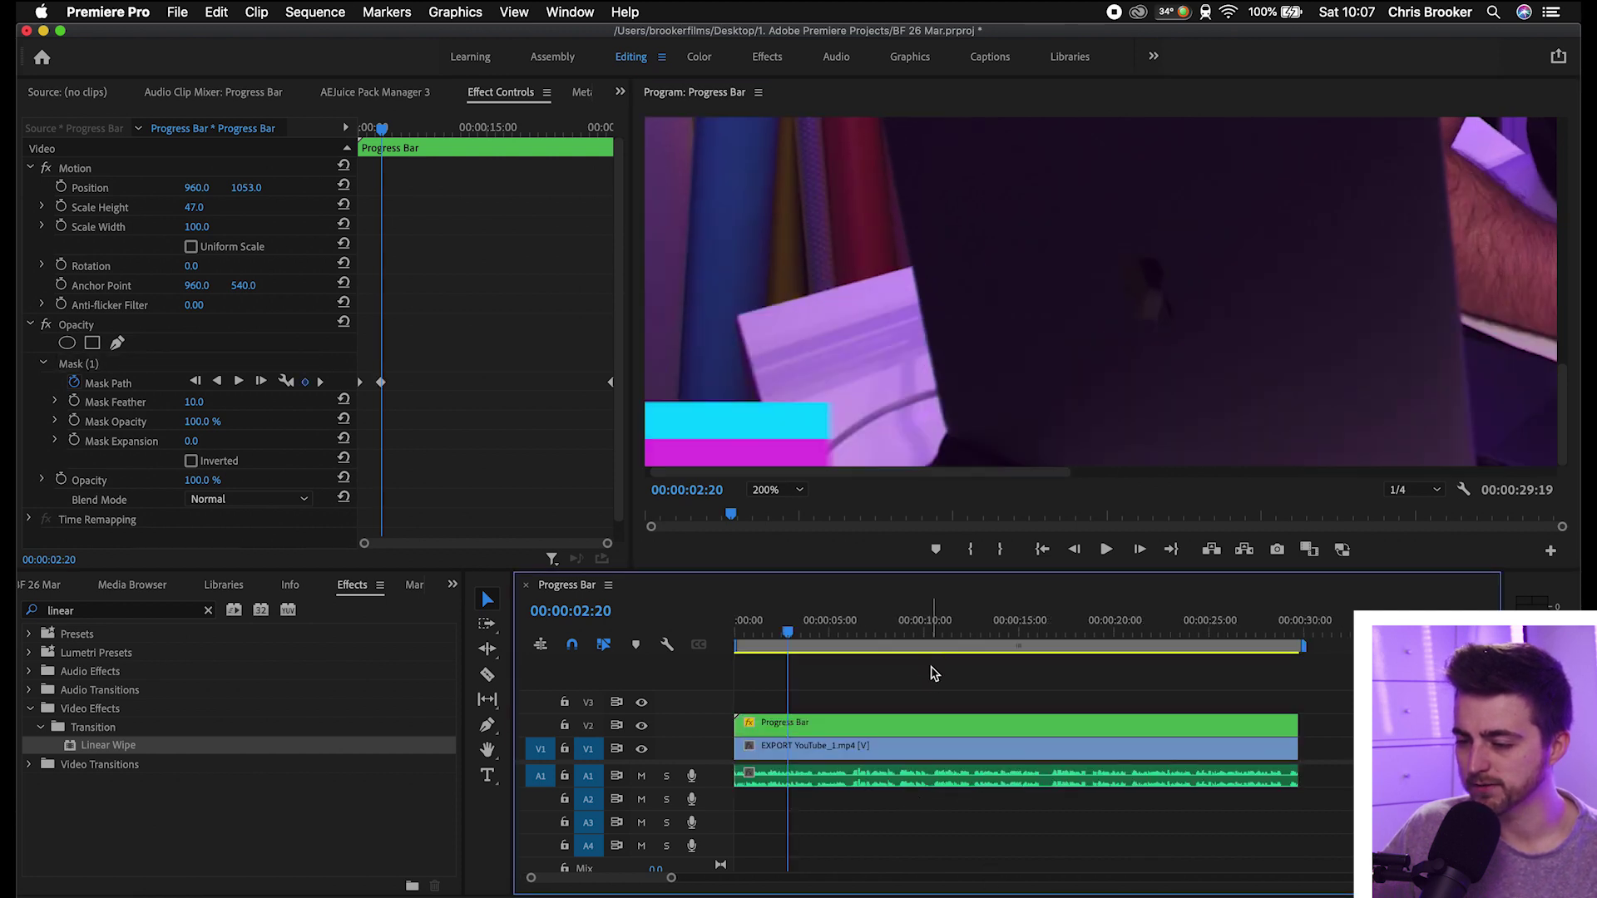
pyautogui.click(933, 674)
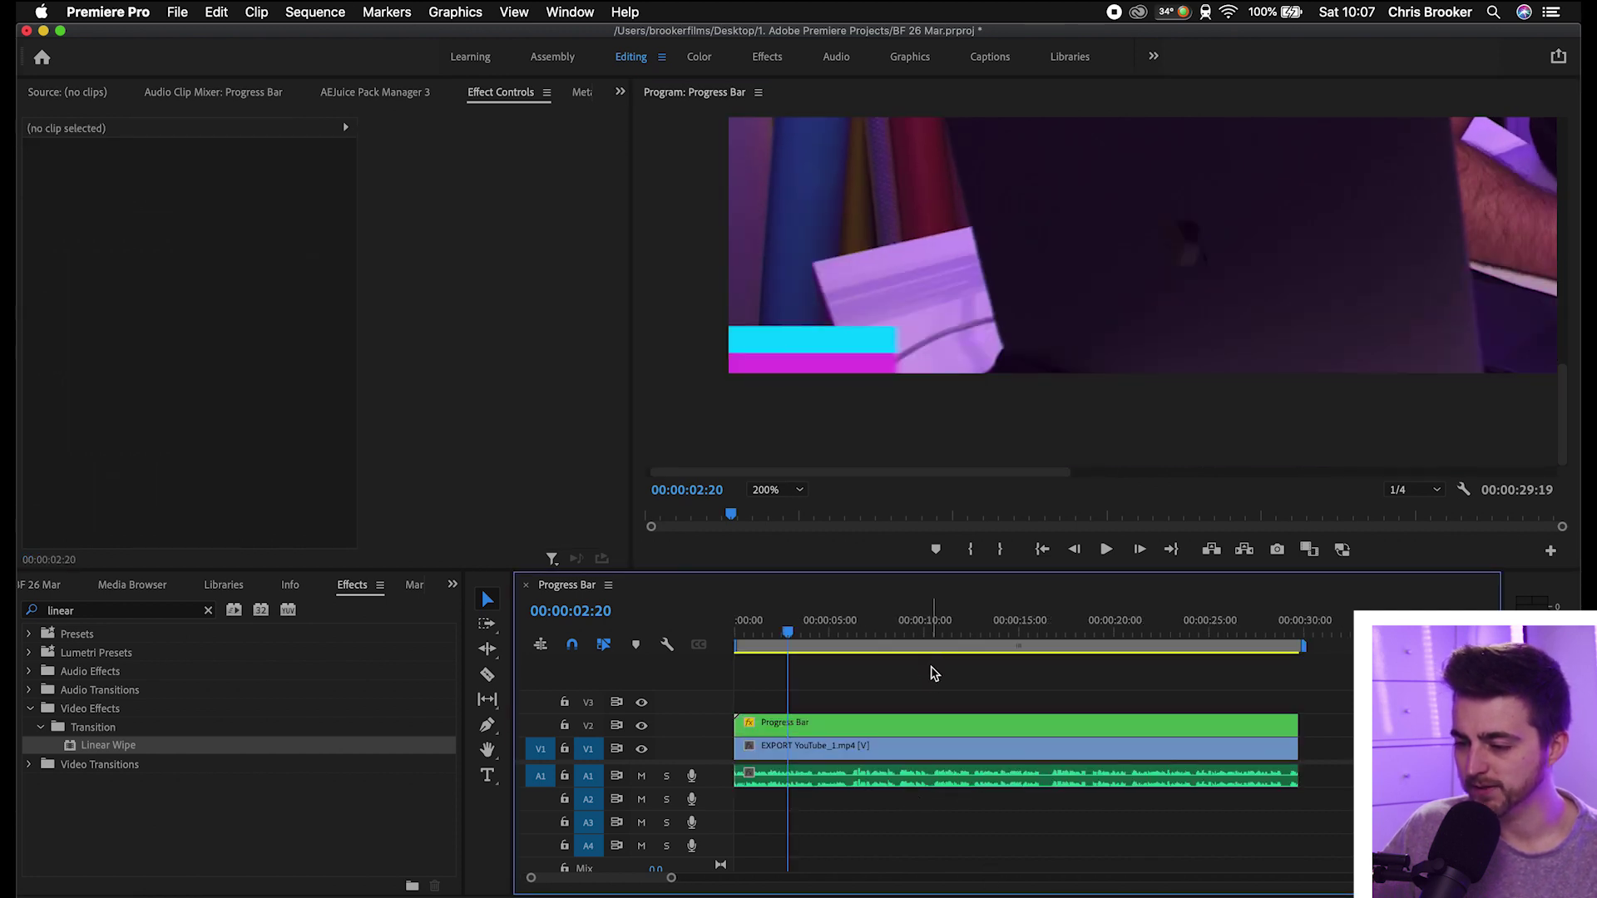
pyautogui.click(840, 728)
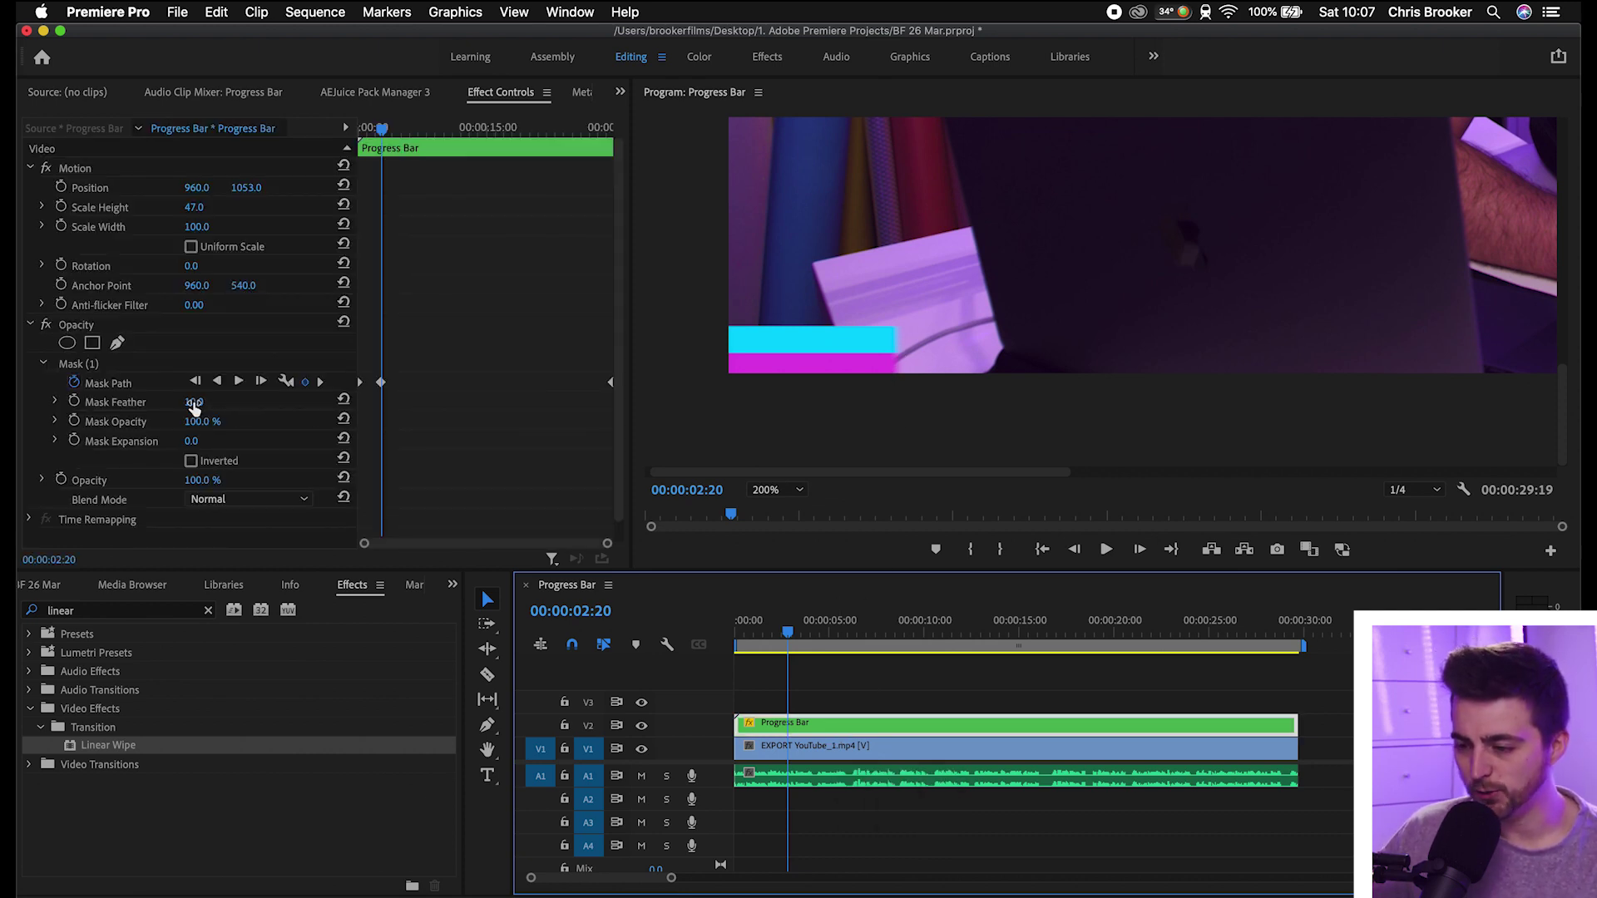
pyautogui.moveTo(188, 403); pyautogui.dragTo(166, 404)
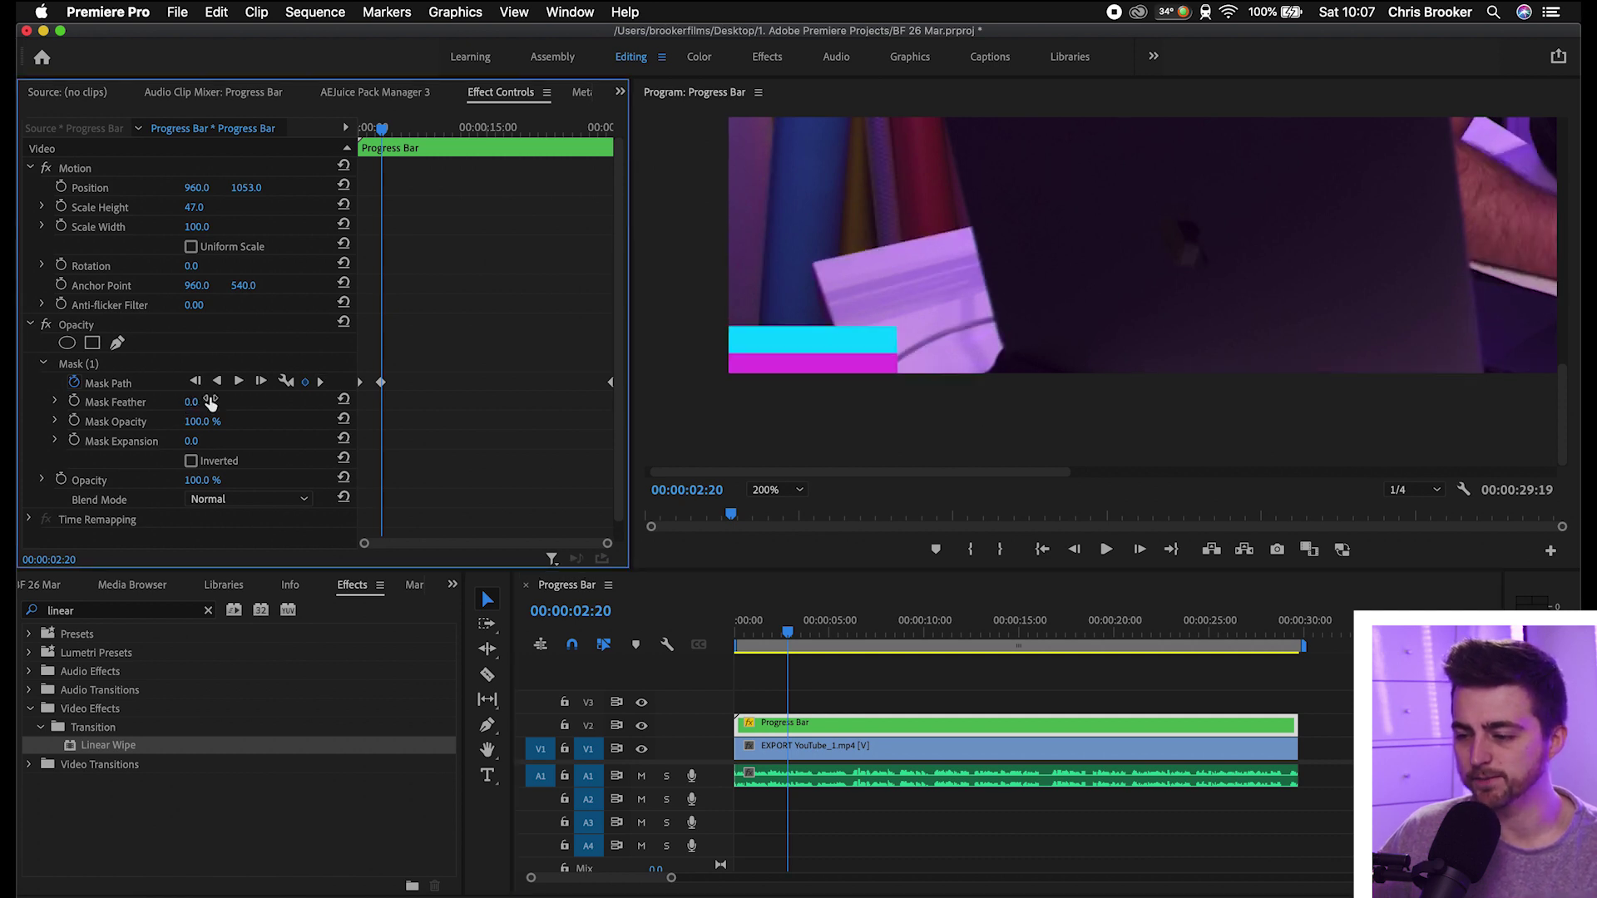